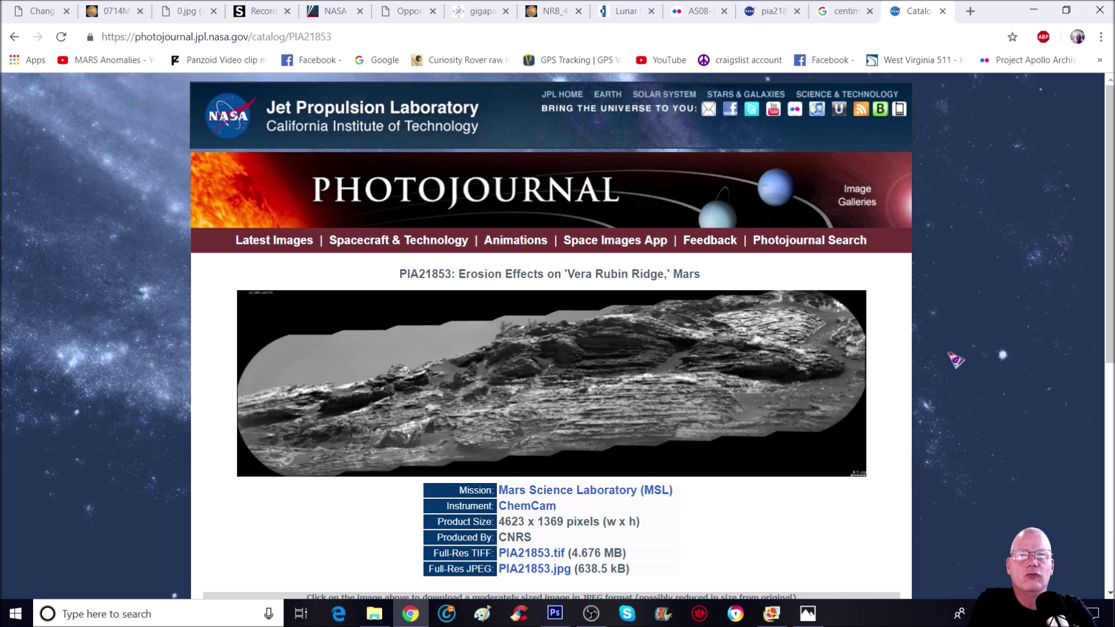
Read the details and original caption of the PIA21853 Vera Rubin Ridge image, including its camera distance and scale information.
{"action": "scroll", "coordinate": [955, 360], "scroll_direction": "down", "scroll_amount": 1}
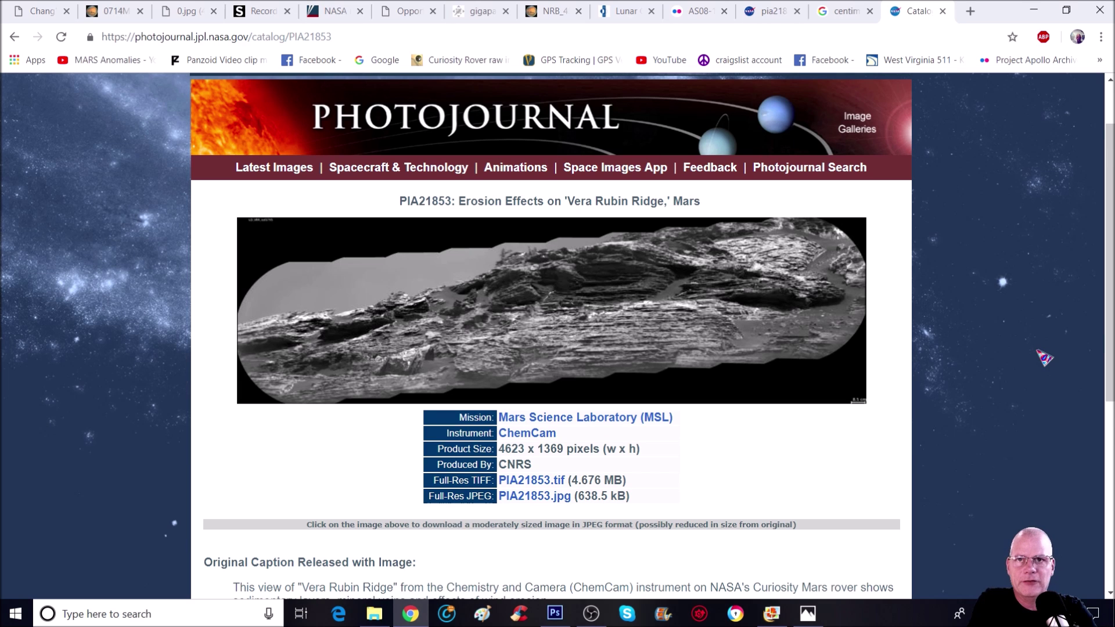
{"action": "scroll", "coordinate": [1044, 358], "scroll_direction": "down", "scroll_amount": 2}
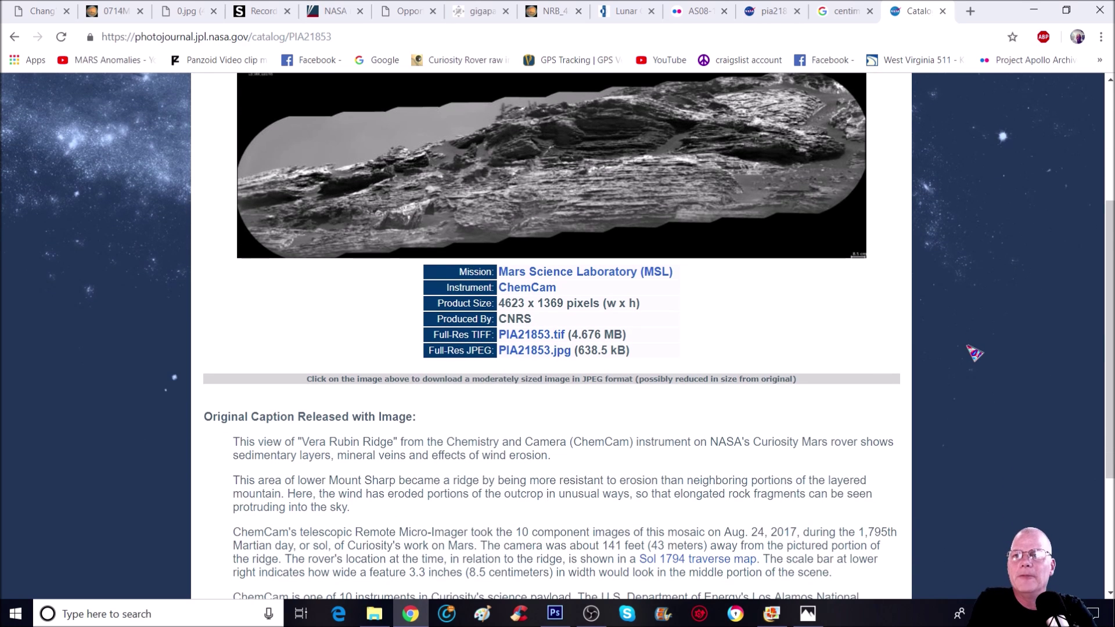
{"action": "scroll", "coordinate": [975, 352], "scroll_direction": "down", "scroll_amount": 2}
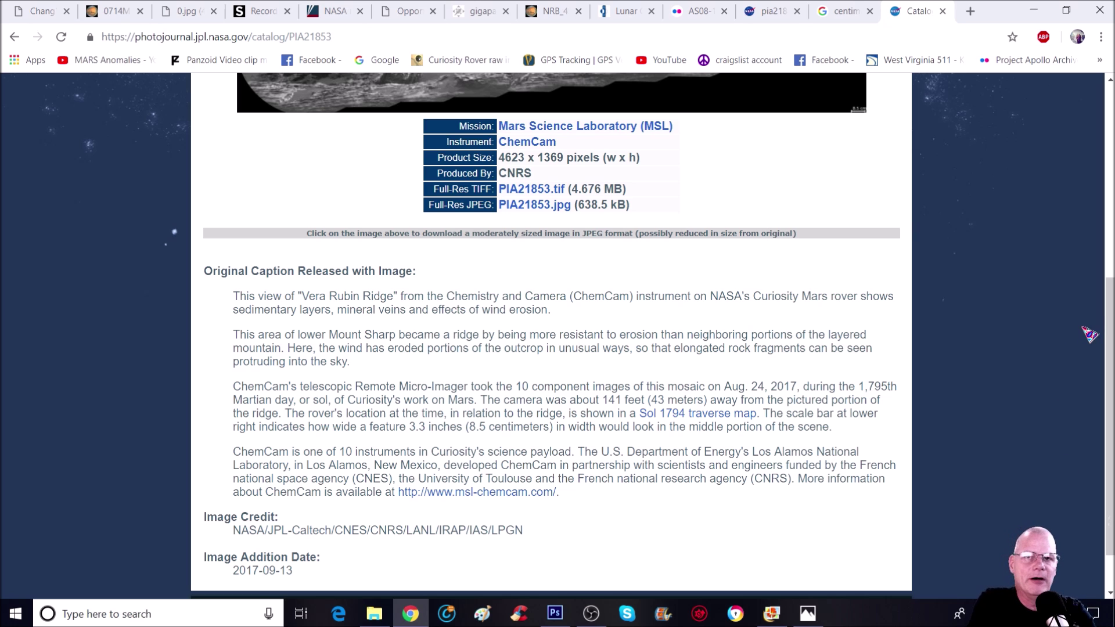
{"action": "scroll", "coordinate": [1090, 335], "scroll_direction": "down", "scroll_amount": 1}
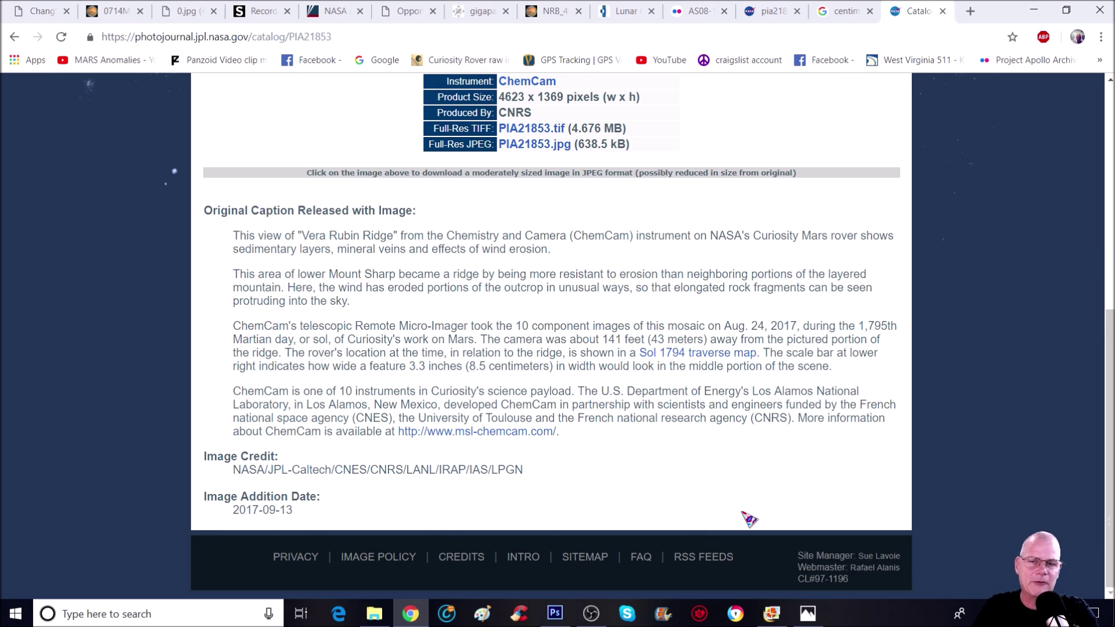
{"action": "scroll", "coordinate": [672, 348], "scroll_direction": "up", "scroll_amount": 4}
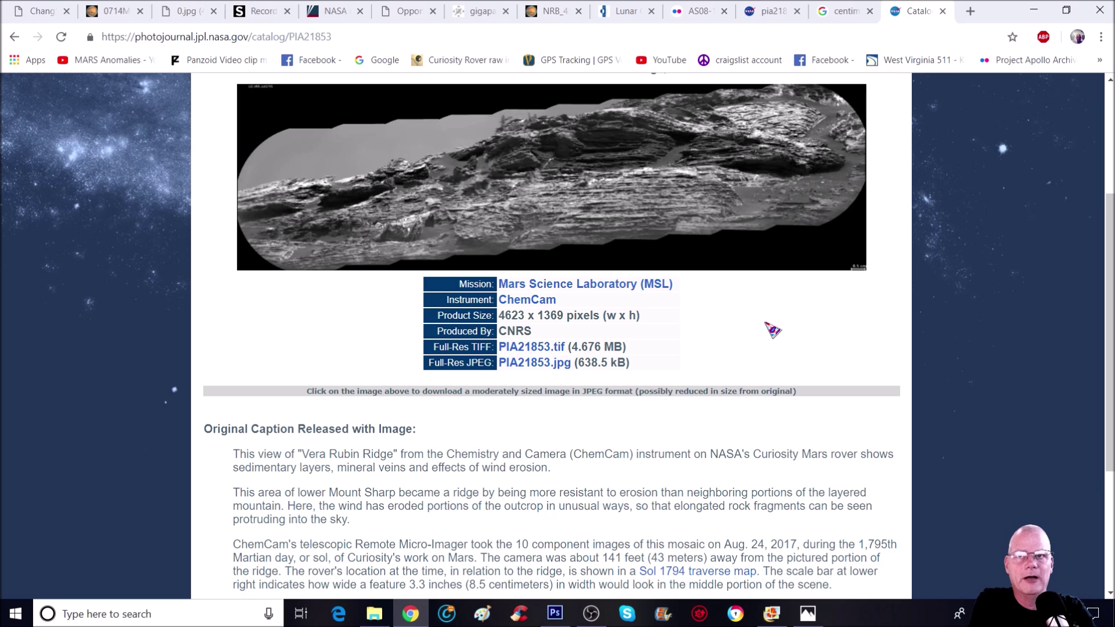
{"action": "scroll", "coordinate": [770, 329], "scroll_direction": "up", "scroll_amount": 3}
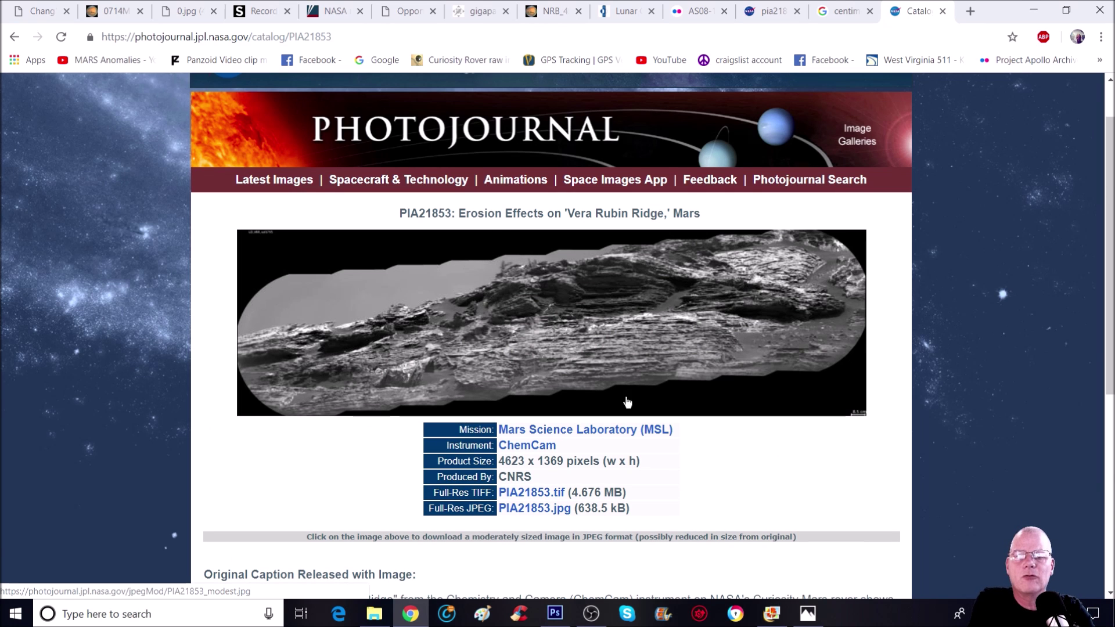
Switch to Photo Gallery and examine the upright shapes protruding from the ridgeline in the full-resolution Vera Rubin Ridge image.
{"action": "left_click", "coordinate": [759, 622]}
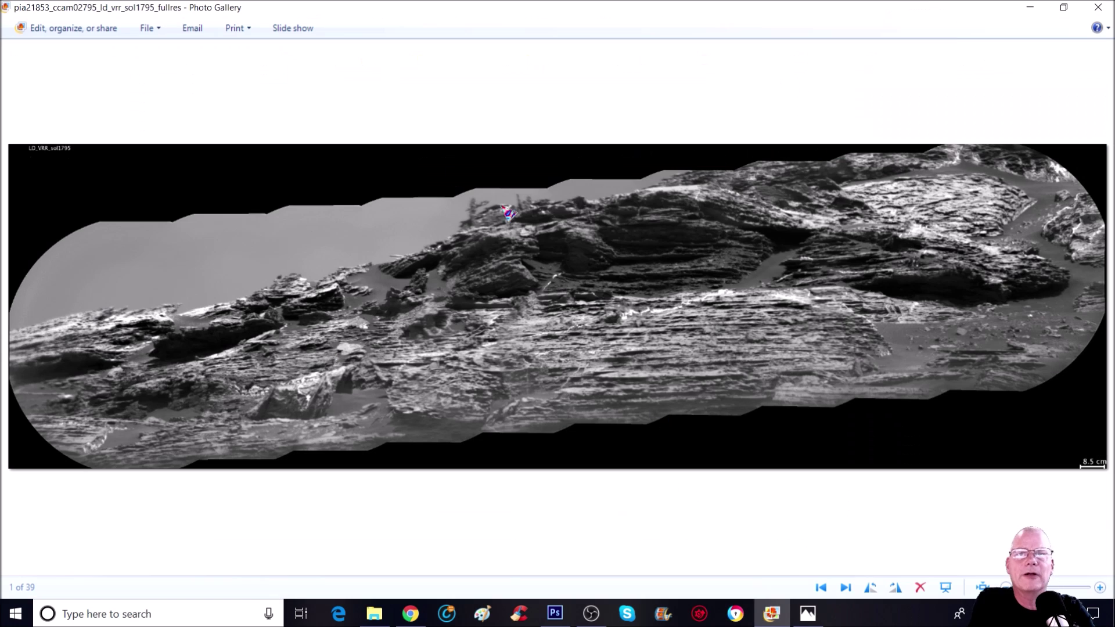
{"action": "scroll", "coordinate": [468, 232], "scroll_direction": "up", "scroll_amount": 3}
{"action": "scroll", "coordinate": [460, 218], "scroll_direction": "up", "scroll_amount": 3}
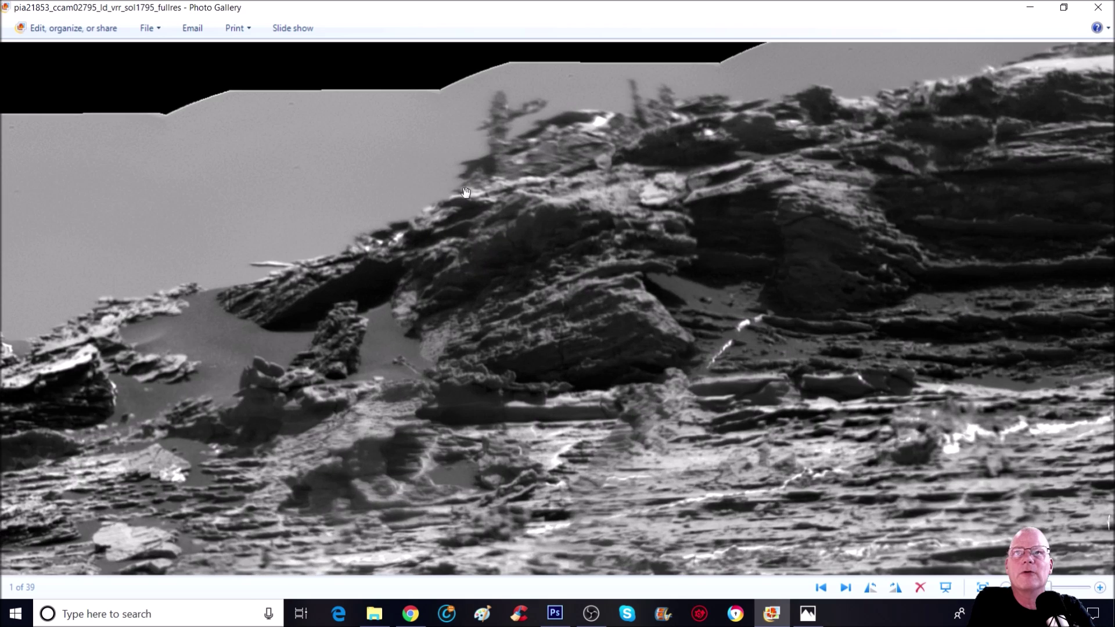
{"action": "scroll", "coordinate": [449, 187], "scroll_direction": "up", "scroll_amount": 3}
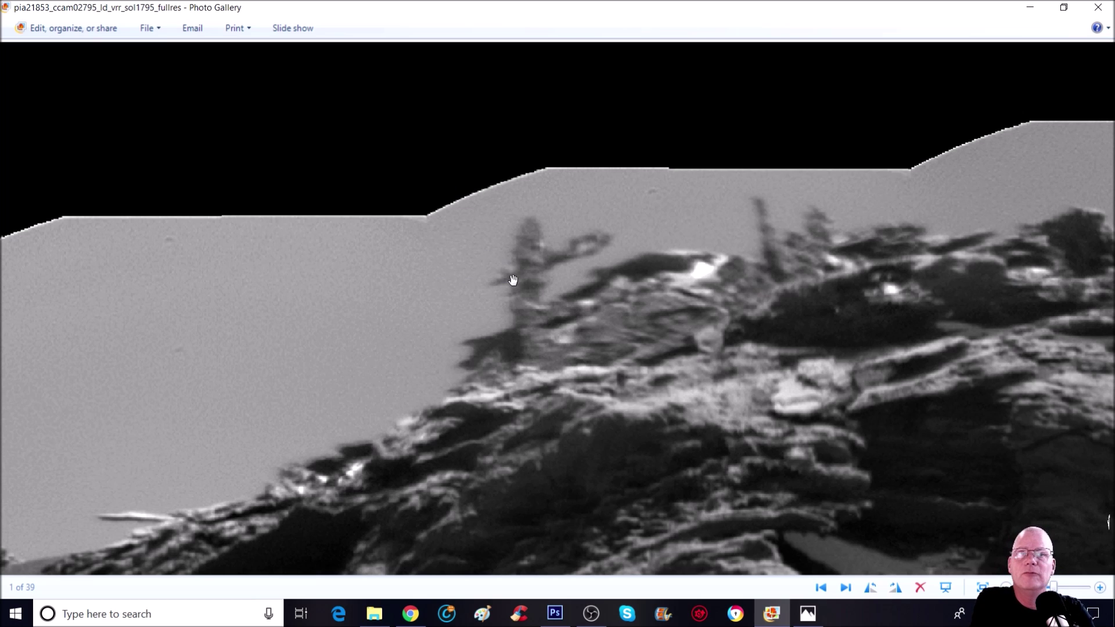
{"action": "left_click_drag", "start_coordinate": [580, 274], "coordinate": [556, 204]}
{"action": "scroll", "coordinate": [557, 203], "scroll_direction": "down", "scroll_amount": 1}
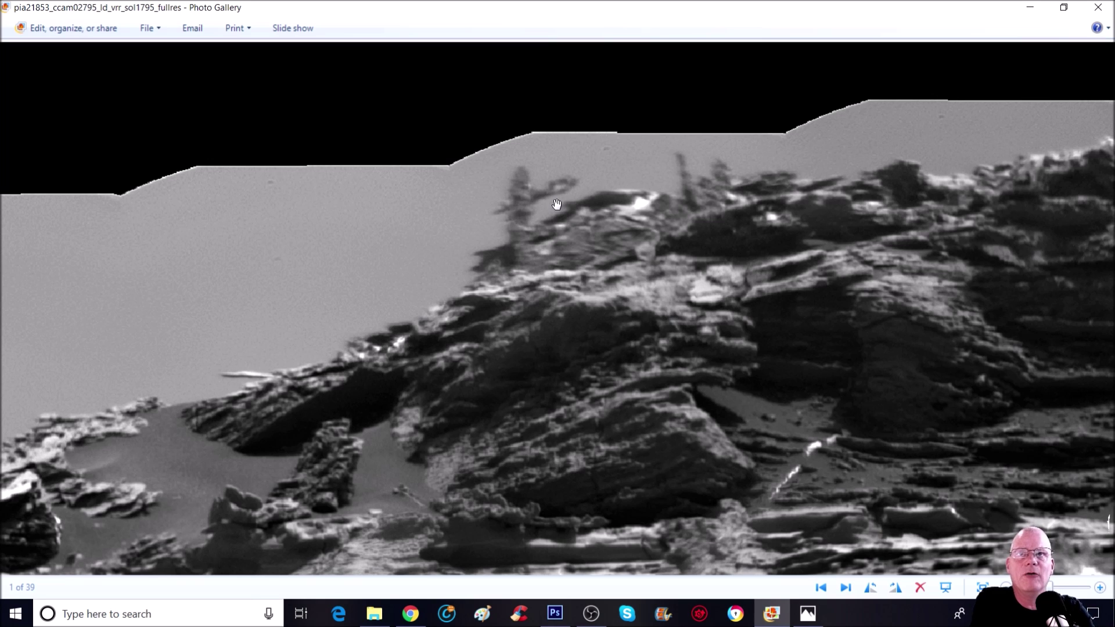
{"action": "scroll", "coordinate": [557, 204], "scroll_direction": "down", "scroll_amount": 1}
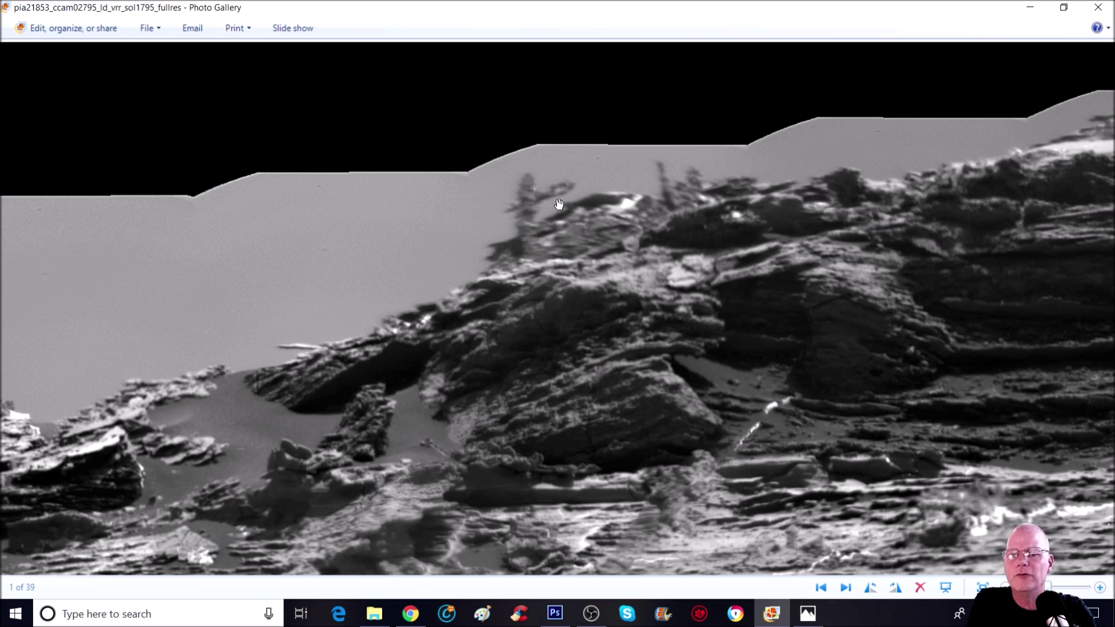
Switch to Photoshop and restore the pia21853 ridge image to Snapshot 1.
{"action": "left_click", "coordinate": [555, 614]}
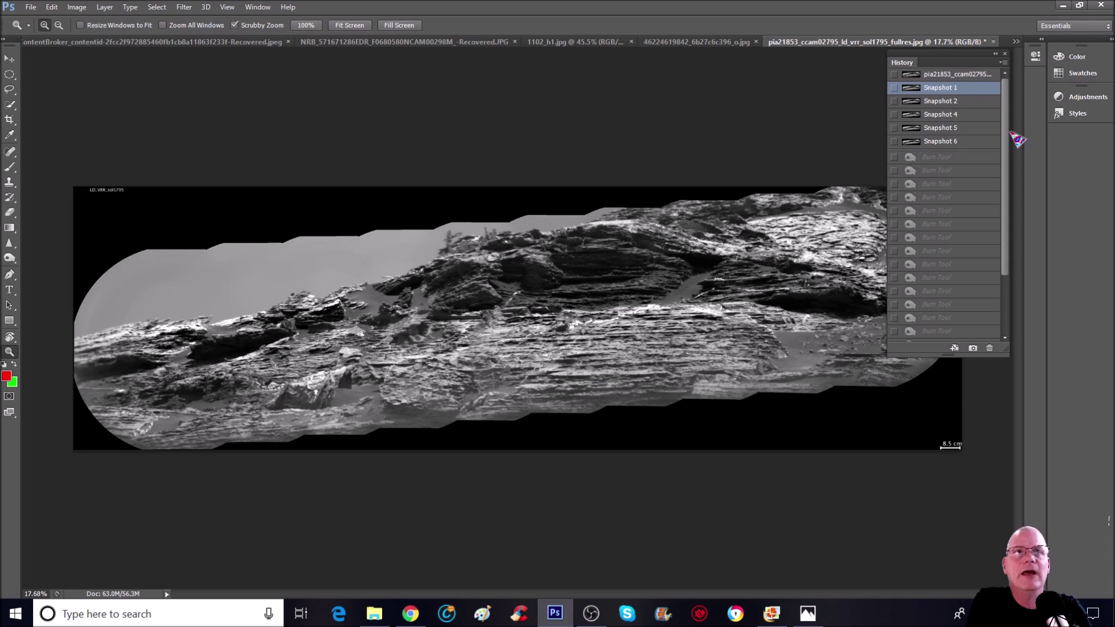
{"action": "left_click", "coordinate": [952, 101]}
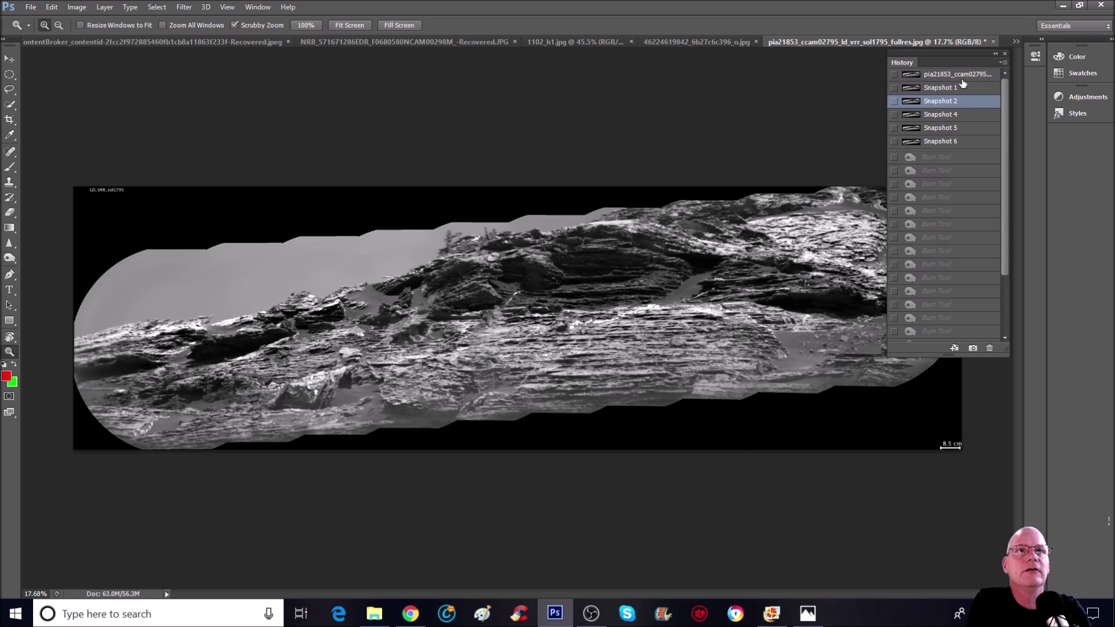
{"action": "left_click", "coordinate": [954, 81]}
{"action": "left_click", "coordinate": [953, 89]}
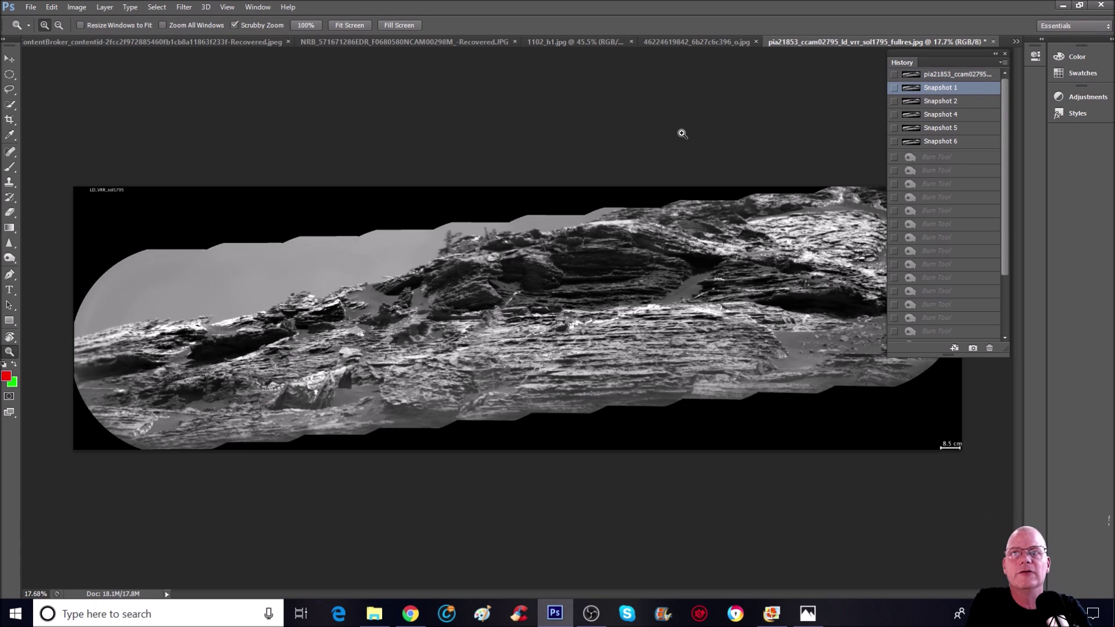
Examine the upright shapes on the ridgeline up close at about 115% magnification.
{"action": "left_click_drag", "start_coordinate": [428, 221], "coordinate": [488, 105]}
{"action": "scroll", "coordinate": [591, 179], "scroll_direction": "up", "scroll_amount": 3}
{"action": "left_click_drag", "start_coordinate": [578, 228], "coordinate": [622, 197]}
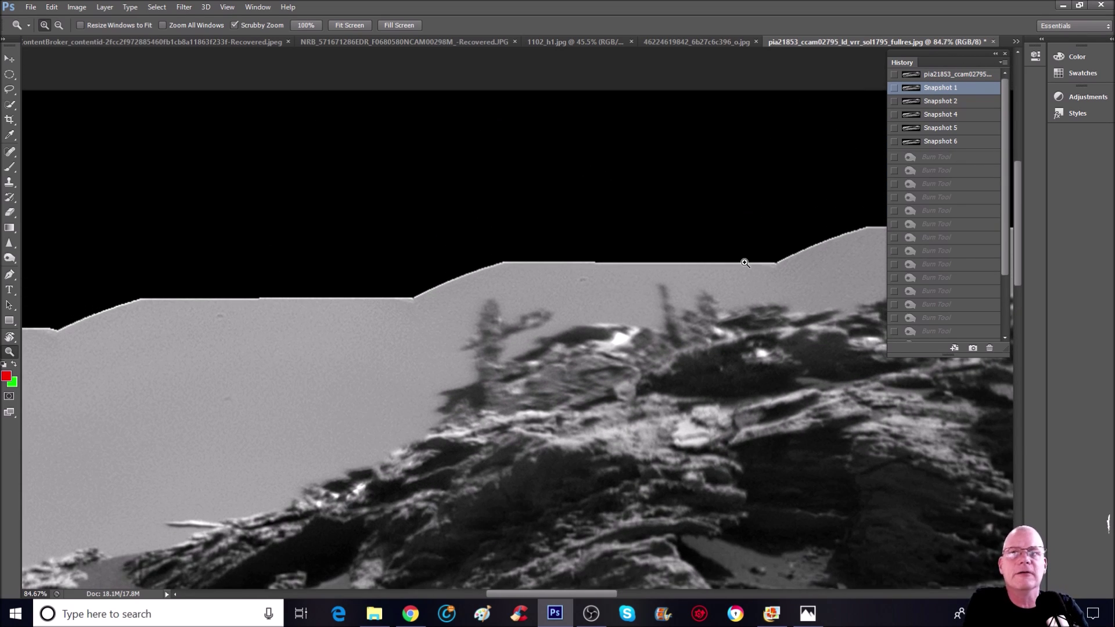
{"action": "scroll", "coordinate": [744, 265], "scroll_direction": "down", "scroll_amount": 1}
{"action": "left_click_drag", "start_coordinate": [543, 247], "coordinate": [567, 217]}
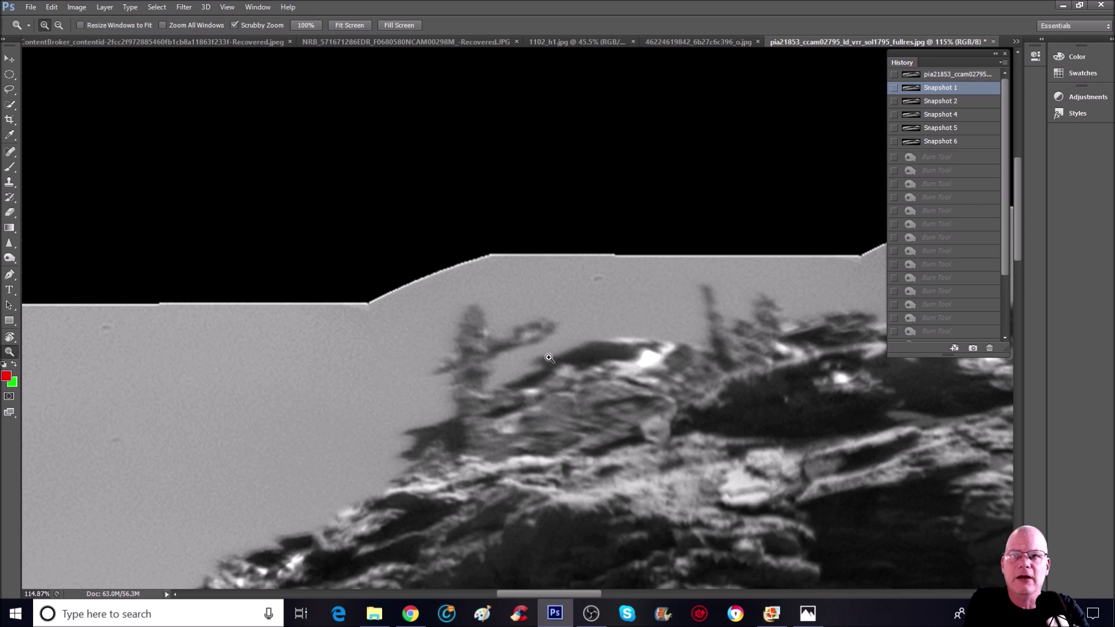
{"action": "scroll", "coordinate": [573, 340], "scroll_direction": "down", "scroll_amount": 2}
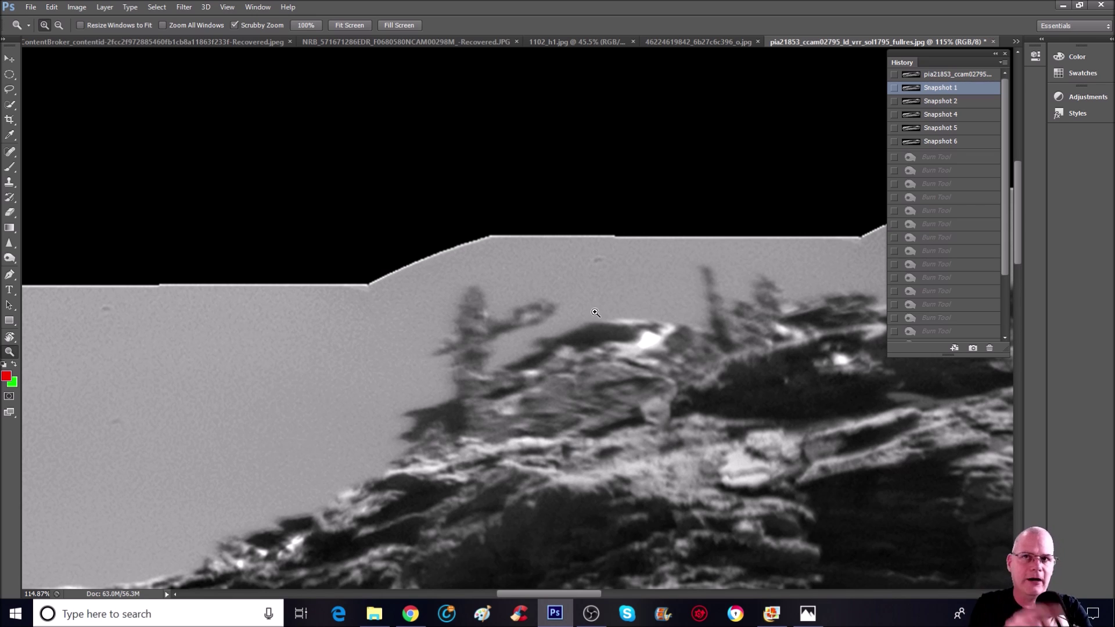
Check the 8.5 cm scale bar in the image's lower-right corner, and compare it with the upright shapes on the ridgeline.
{"action": "left_click_drag", "start_coordinate": [587, 326], "coordinate": [558, 517]}
{"action": "left_click_drag", "start_coordinate": [876, 405], "coordinate": [935, 380]}
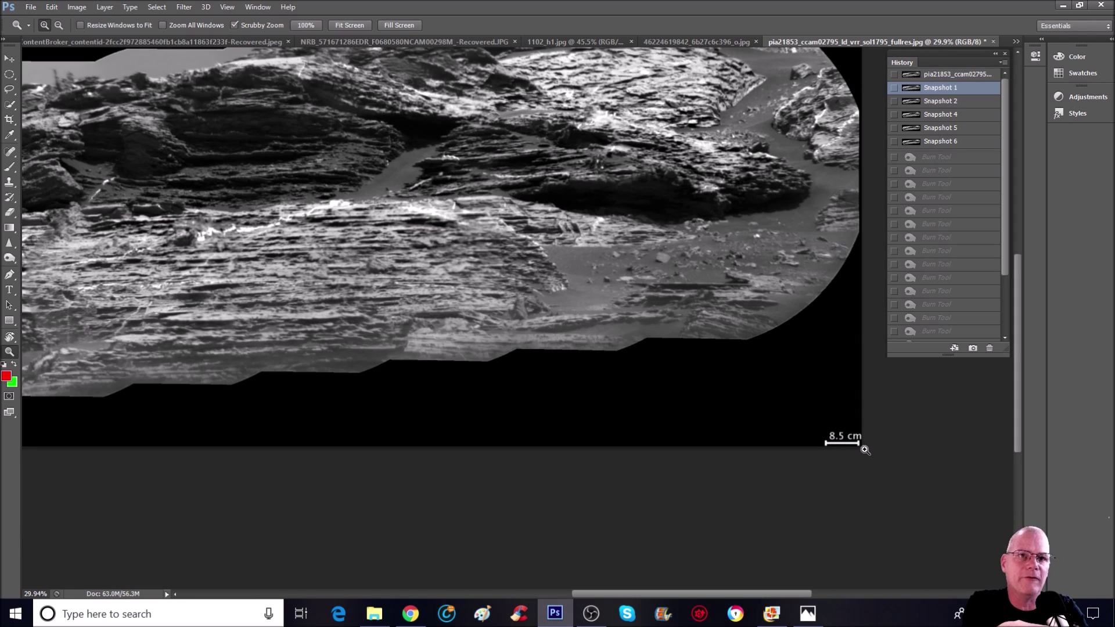
{"action": "scroll", "coordinate": [538, 303], "scroll_direction": "up", "scroll_amount": 5}
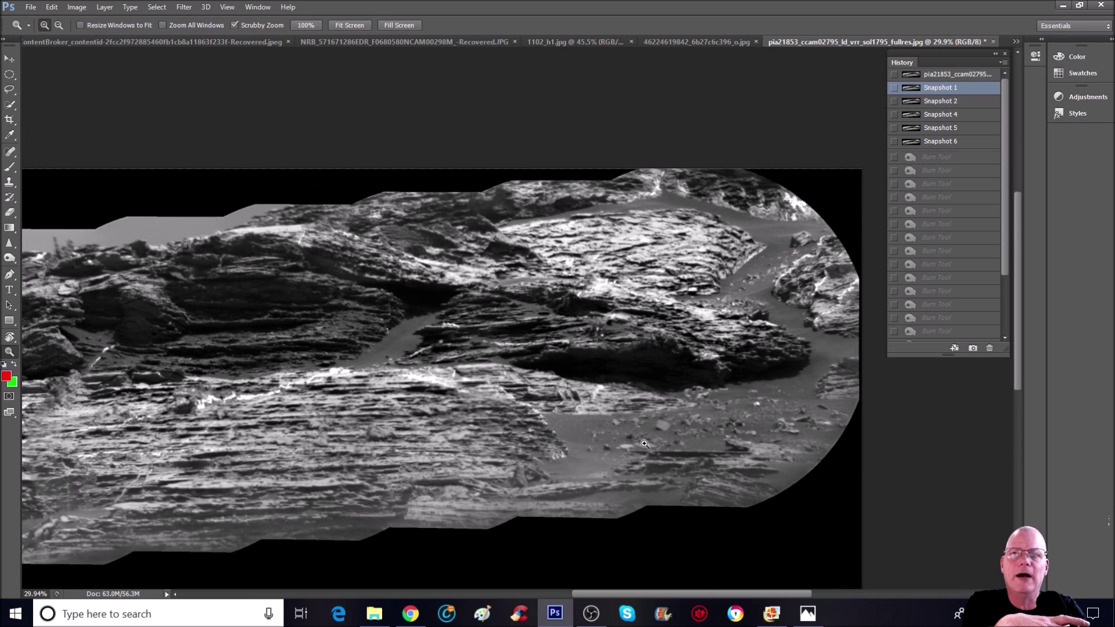
{"action": "left_click_drag", "start_coordinate": [706, 593], "coordinate": [589, 593]}
{"action": "left_click_drag", "start_coordinate": [488, 248], "coordinate": [492, 288]}
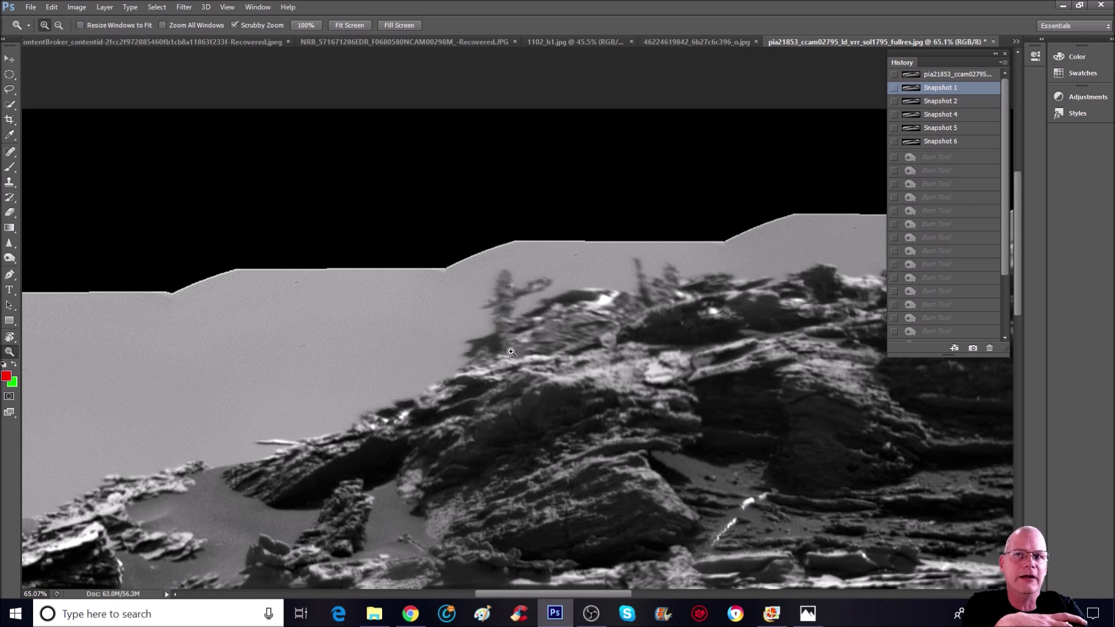
{"action": "left_click_drag", "start_coordinate": [610, 300], "coordinate": [585, 310]}
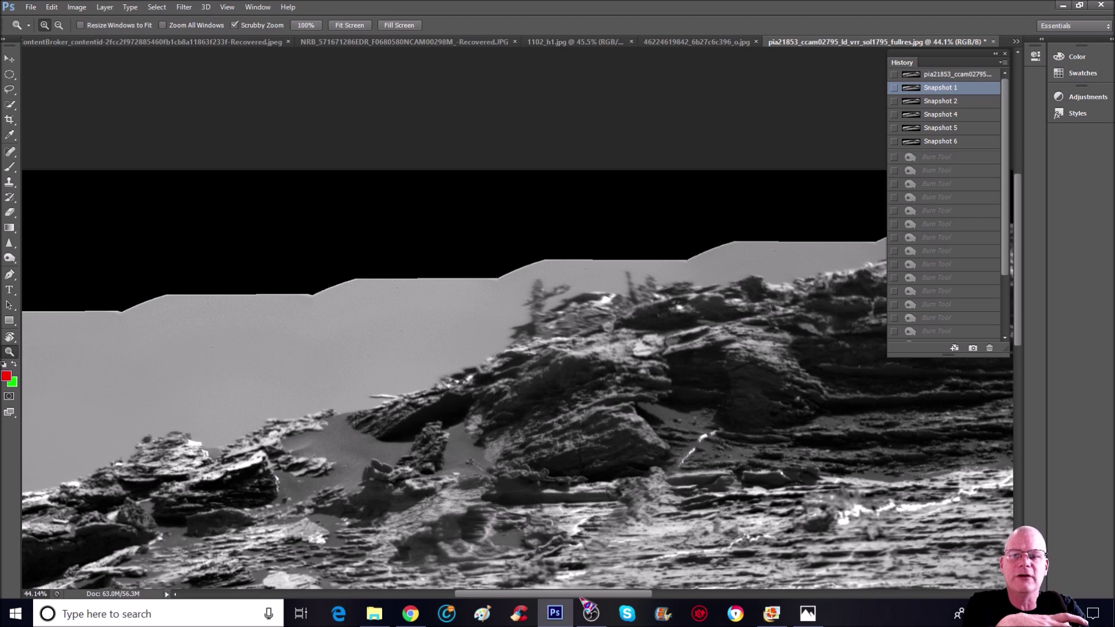
Look over the layered rock slope below and to the right of the upright shapes, down to the image's lower edge.
{"action": "left_click_drag", "start_coordinate": [596, 594], "coordinate": [667, 594]}
{"action": "scroll", "coordinate": [617, 415], "scroll_direction": "down", "scroll_amount": 5}
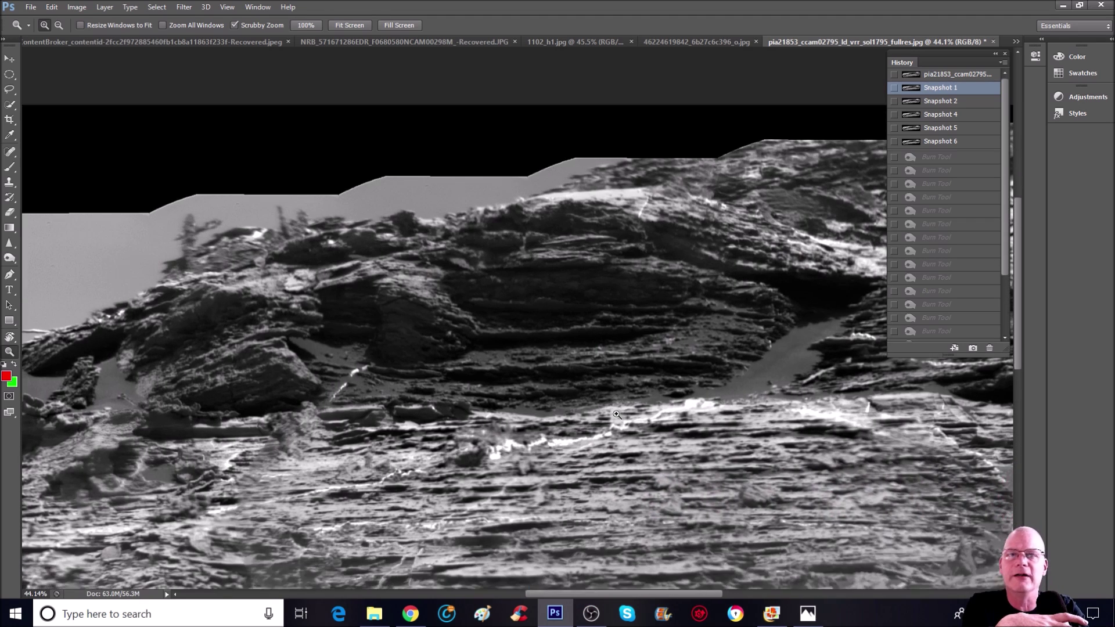
{"action": "scroll", "coordinate": [617, 415], "scroll_direction": "down", "scroll_amount": 5}
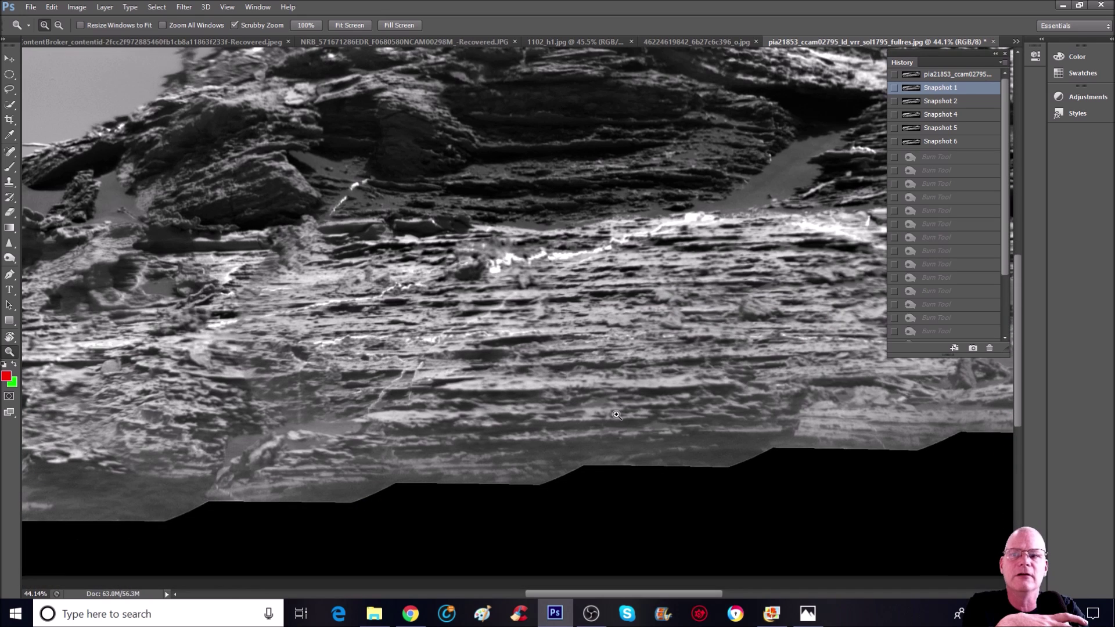
{"action": "scroll", "coordinate": [617, 416], "scroll_direction": "down", "scroll_amount": 3}
{"action": "left_click_drag", "start_coordinate": [765, 594], "coordinate": [743, 595]}
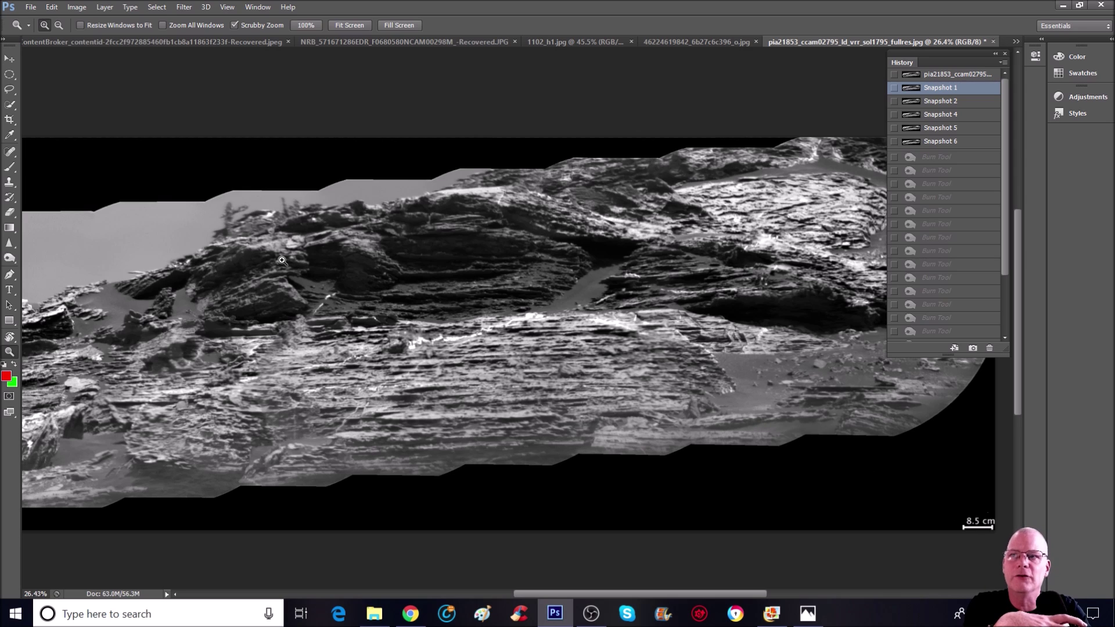
Inspect the two upright shapes and the surrounding rocks on the ridgeline again at about 96% magnification.
{"action": "scroll", "coordinate": [250, 259], "scroll_direction": "up", "scroll_amount": 1}
{"action": "left_click_drag", "start_coordinate": [192, 267], "coordinate": [302, 268]}
{"action": "scroll", "coordinate": [500, 532], "scroll_direction": "up", "scroll_amount": 3}
{"action": "left_click_drag", "start_coordinate": [561, 594], "coordinate": [526, 593]}
{"action": "left_click_drag", "start_coordinate": [558, 302], "coordinate": [564, 288]}
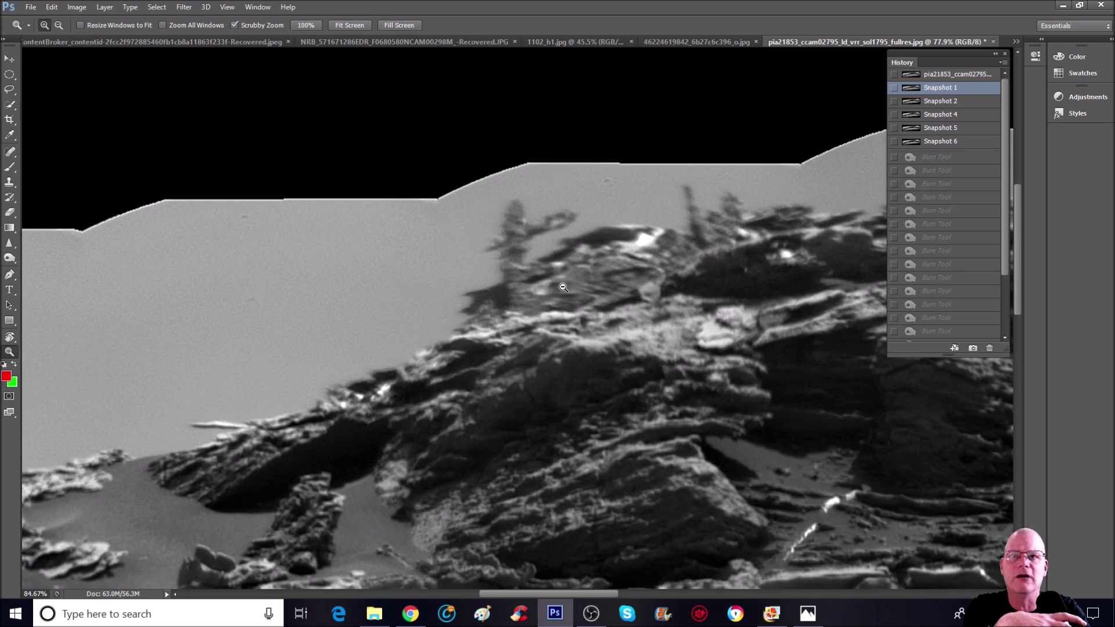
{"action": "scroll", "coordinate": [588, 271], "scroll_direction": "up", "scroll_amount": 2}
{"action": "left_click_drag", "start_coordinate": [622, 237], "coordinate": [629, 230]}
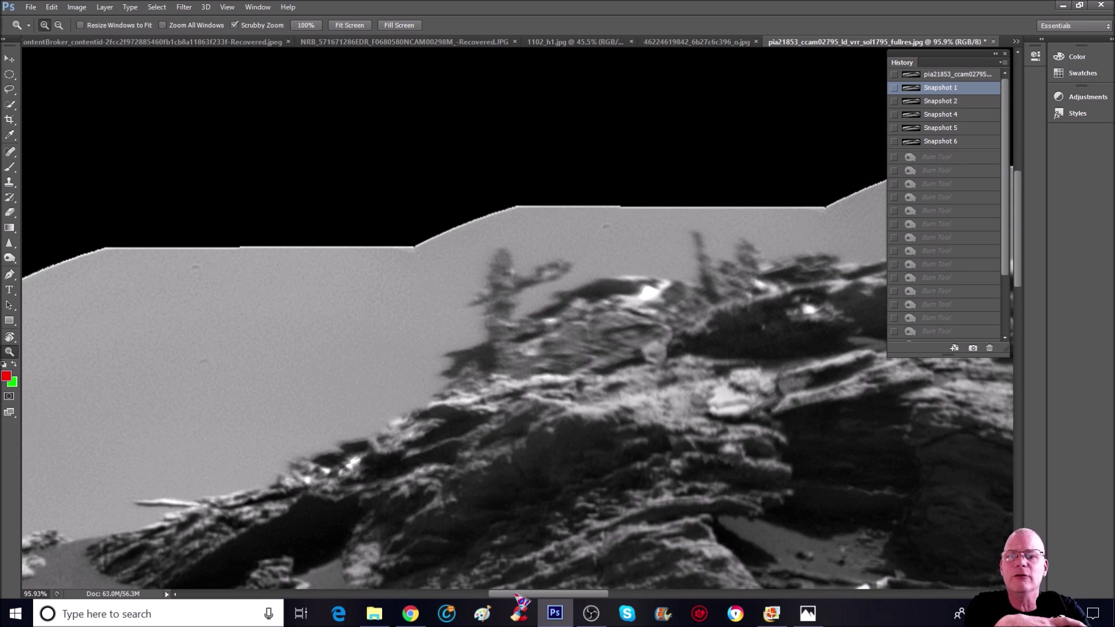
{"action": "left_click_drag", "start_coordinate": [512, 595], "coordinate": [523, 597]}
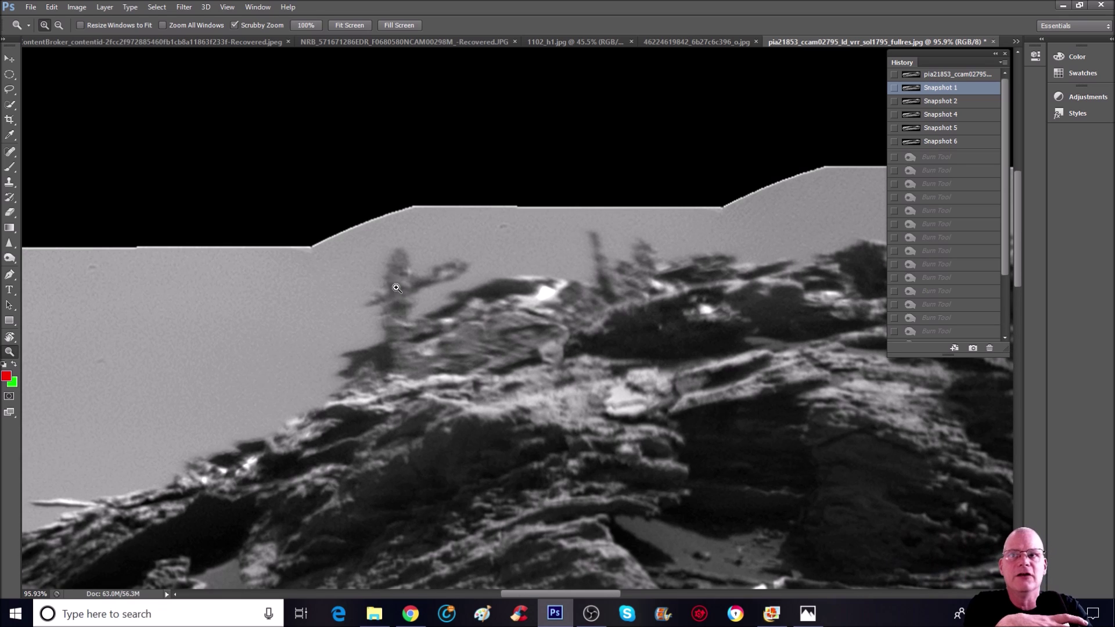
Trace the edges of the dark ledges and the bright patch beside the left upright shape with a green brush.
{"action": "left_click", "coordinate": [9, 166]}
{"action": "left_click", "coordinate": [14, 364]}
{"action": "left_click_drag", "start_coordinate": [346, 377], "coordinate": [385, 337]}
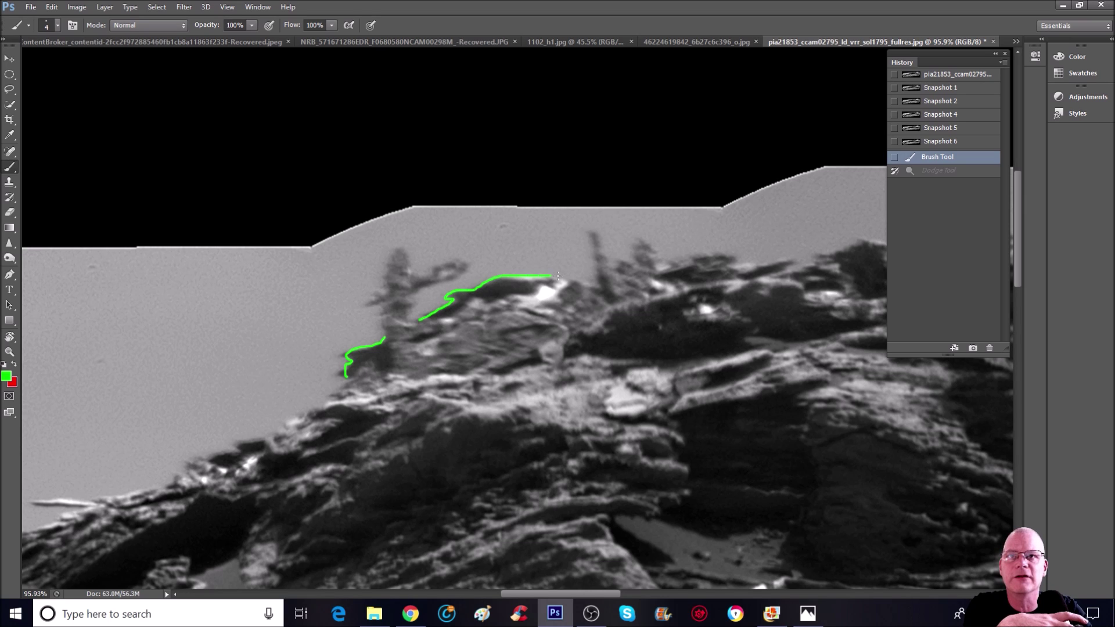
{"action": "left_click_drag", "start_coordinate": [569, 275], "coordinate": [542, 299]}
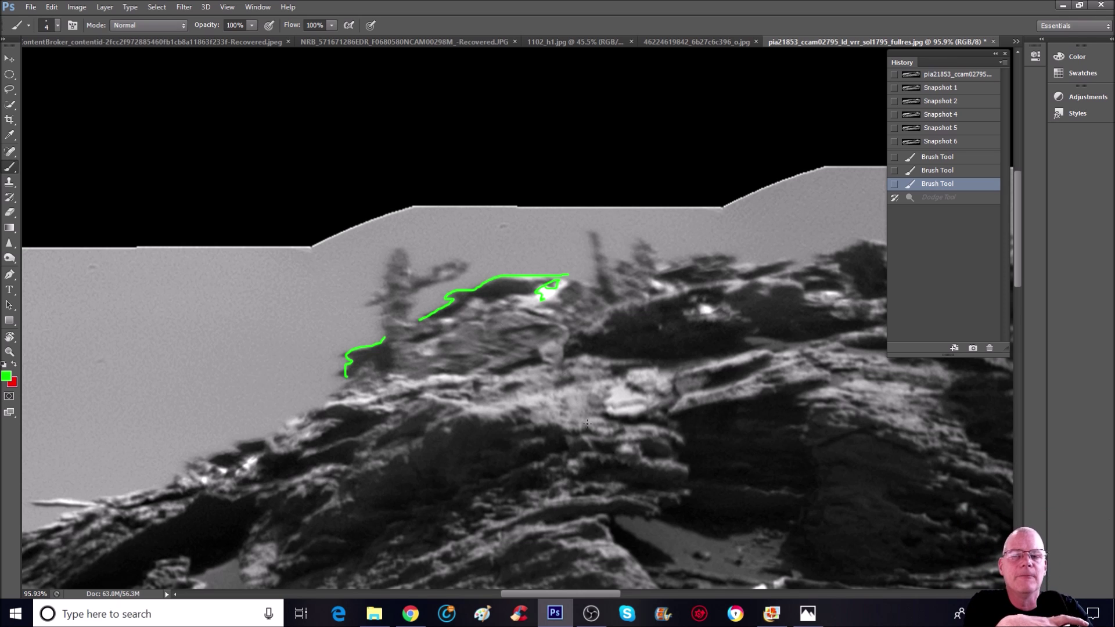
Outline the looped arm extending from the left upright shape in green, marking its inner opening and outer edges.
{"action": "scroll", "coordinate": [487, 457], "scroll_direction": "right", "scroll_amount": 3}
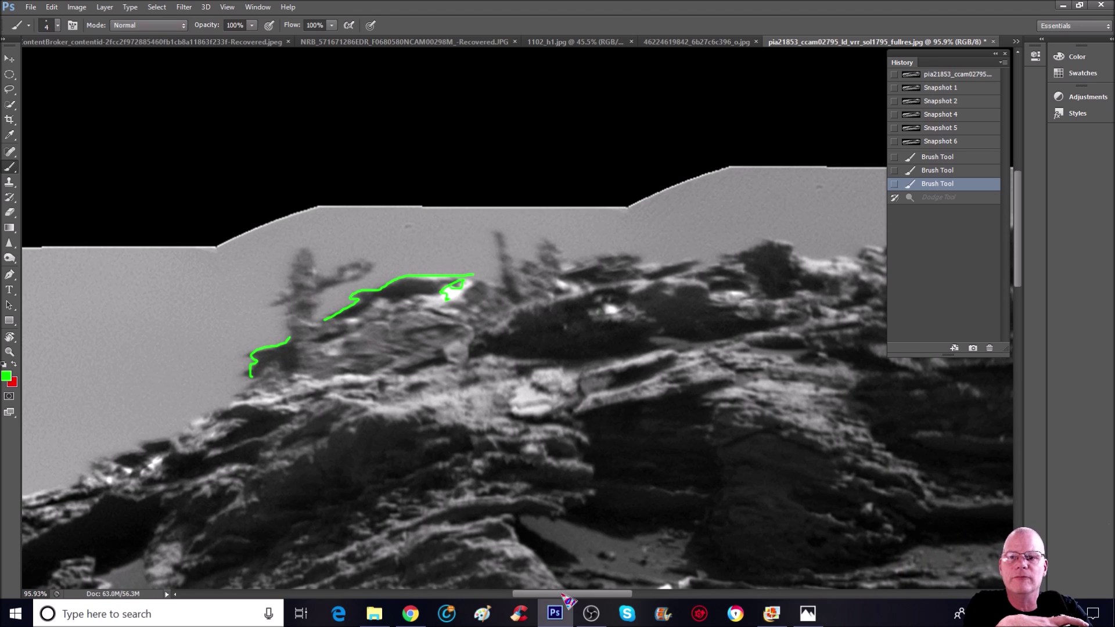
{"action": "scroll", "coordinate": [424, 350], "scroll_direction": "left", "scroll_amount": 5}
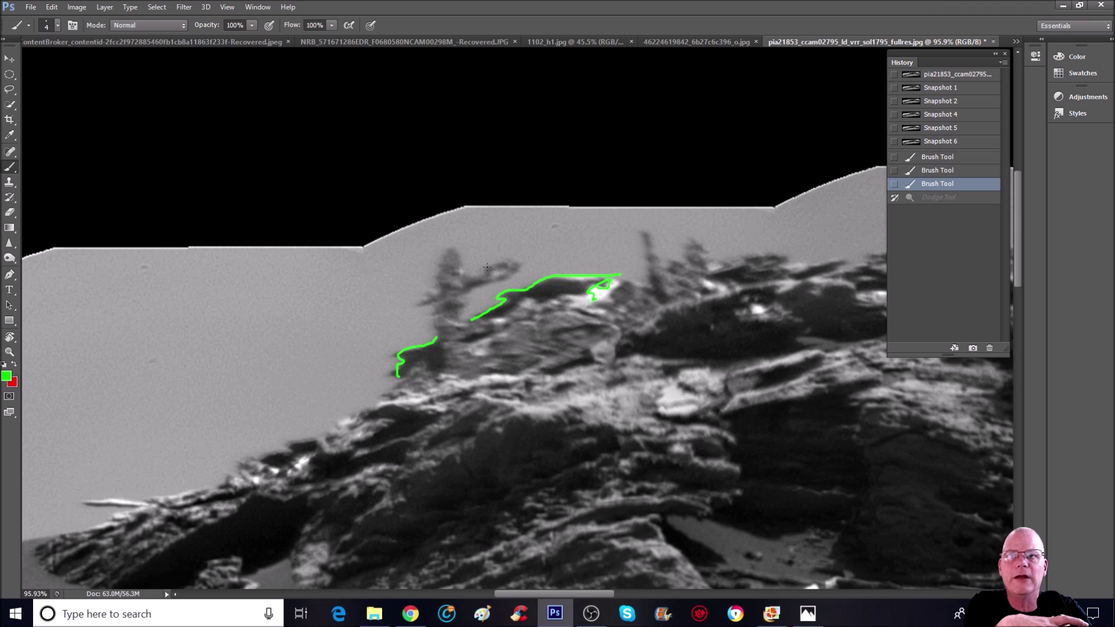
{"action": "left_click", "coordinate": [486, 272]}
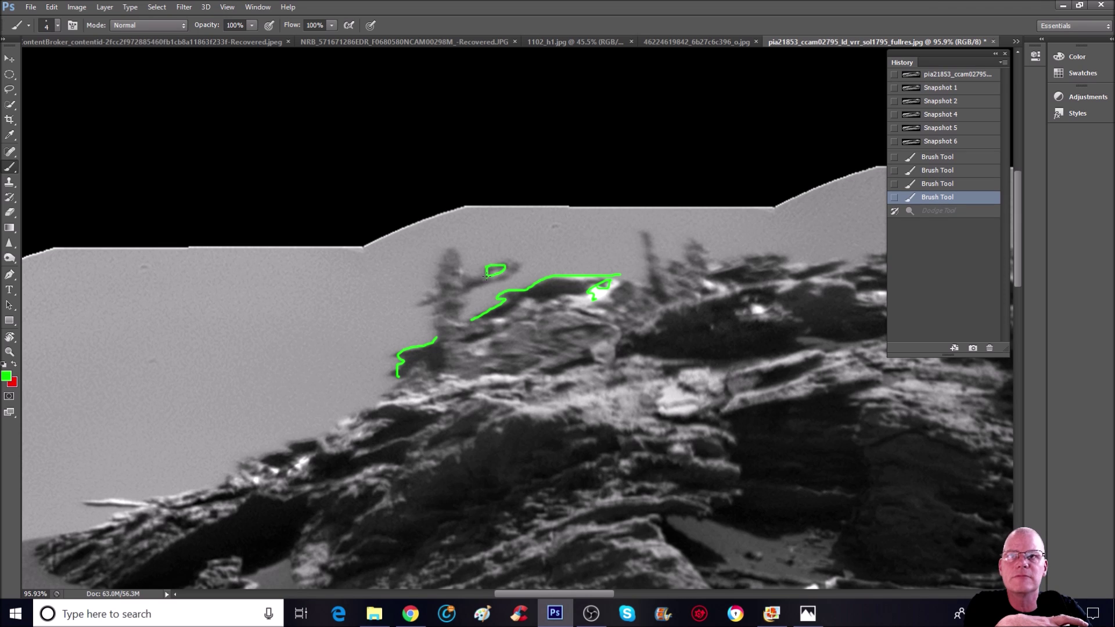
{"action": "left_click", "coordinate": [487, 274]}
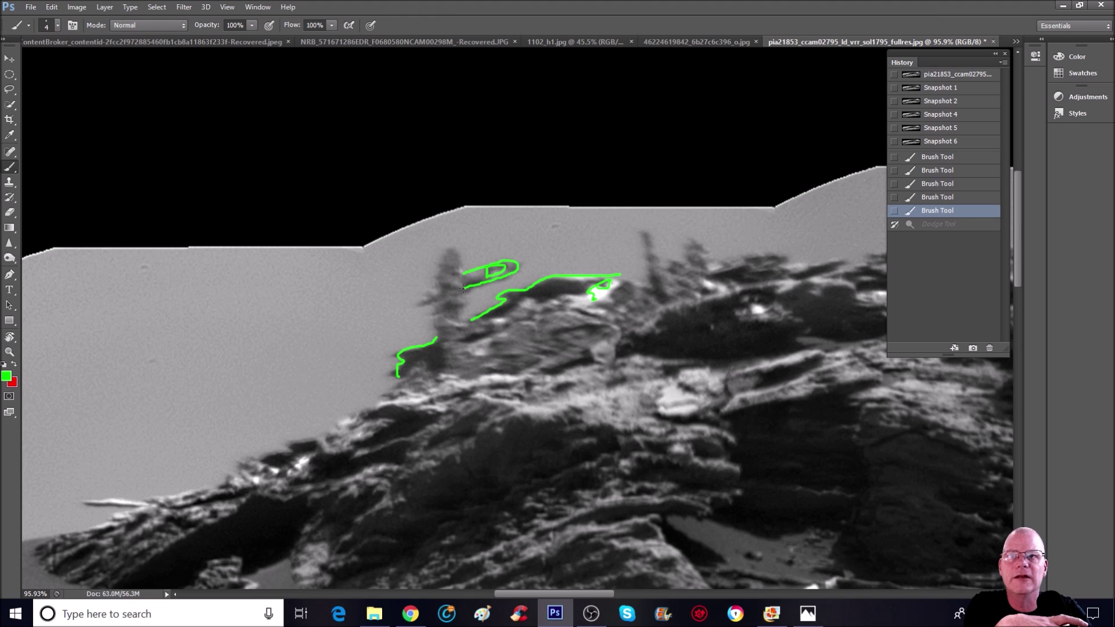
{"action": "left_click_drag", "start_coordinate": [463, 288], "coordinate": [496, 282]}
Enlarge the marked area to 200% and clear the green brush outlines by restoring Snapshot 1.
{"action": "key", "text": "ctrl+plus"}
{"action": "key", "text": "ctrl+plus"}
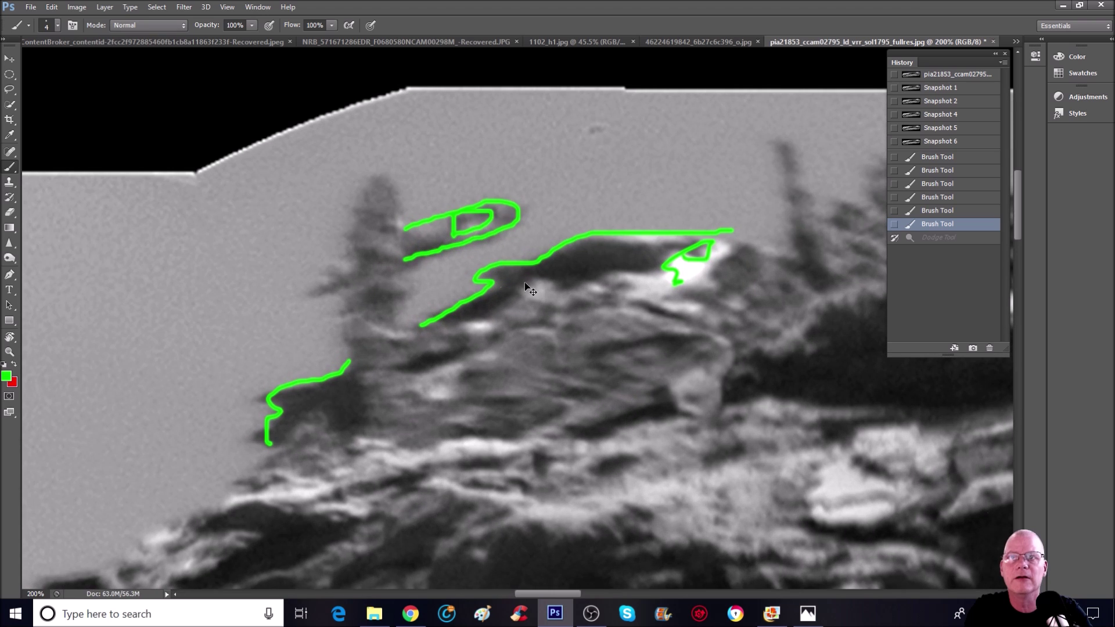
{"action": "left_click", "coordinate": [941, 87]}
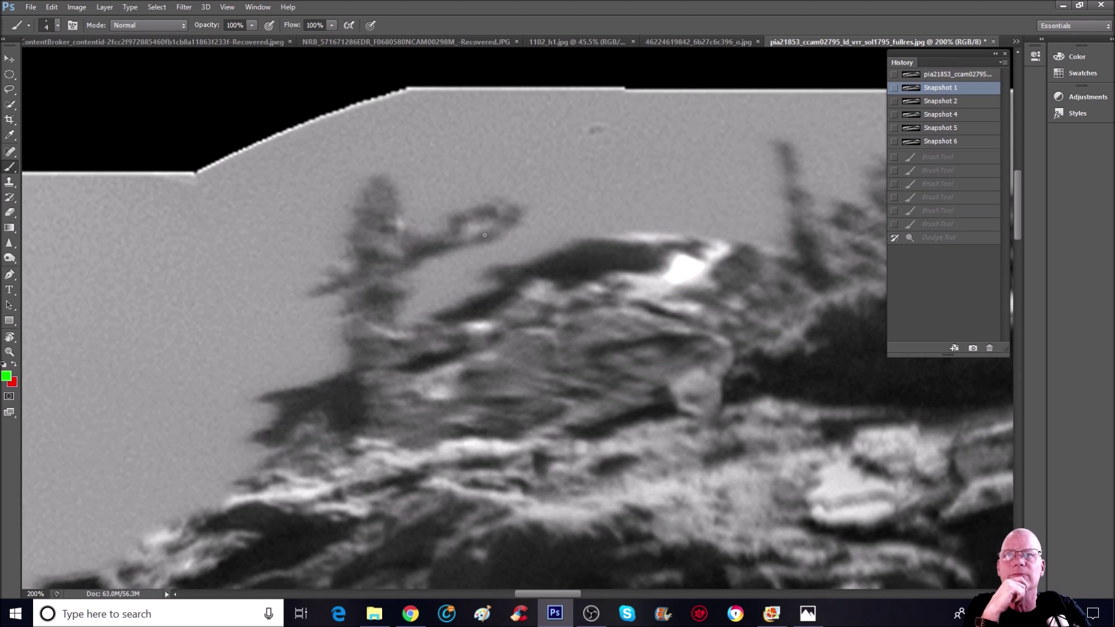
Circle the dark hollow containing the bright spot, just below and beyond the second upright shape, with the green brush at 100% magnification.
{"action": "scroll", "coordinate": [582, 278], "scroll_direction": "down", "scroll_amount": 1}
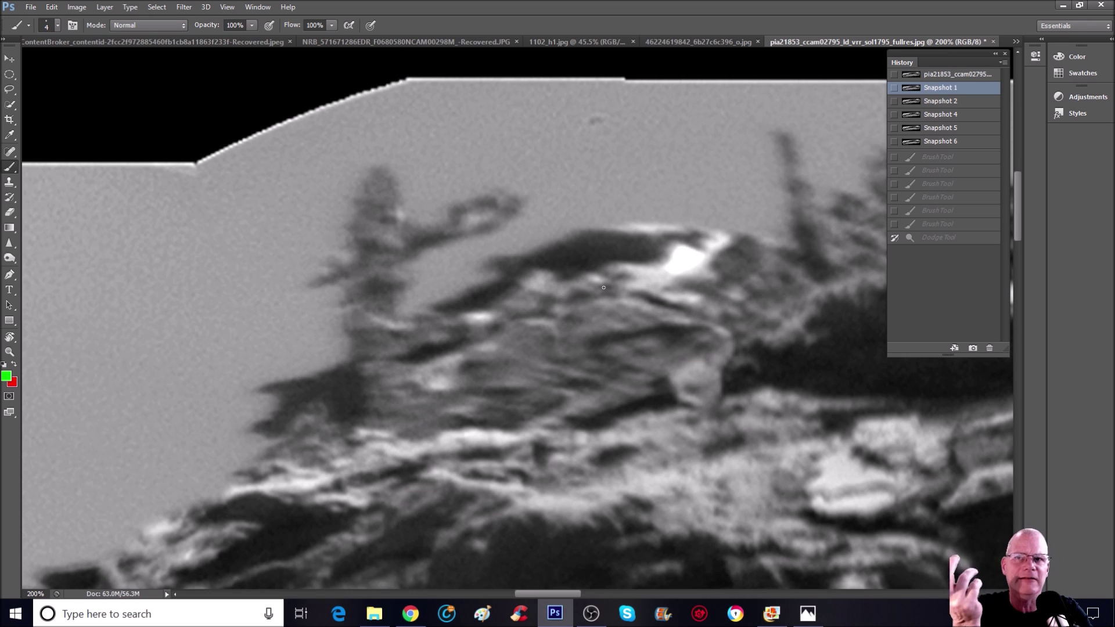
{"action": "key", "text": "ctrl+minus"}
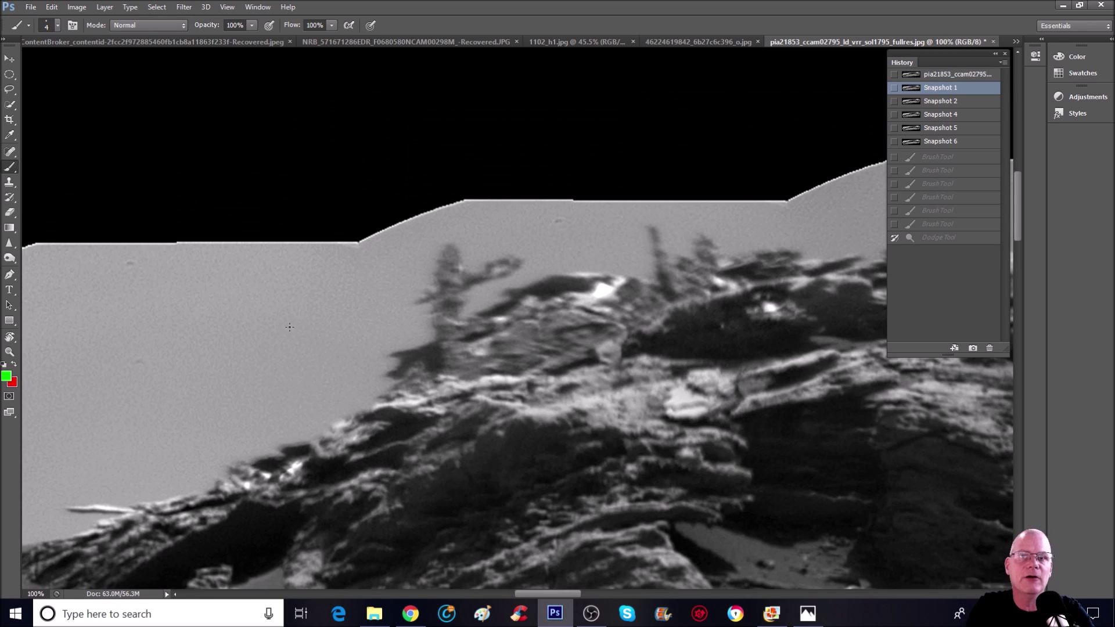
{"action": "left_click_drag", "start_coordinate": [505, 595], "coordinate": [542, 597]}
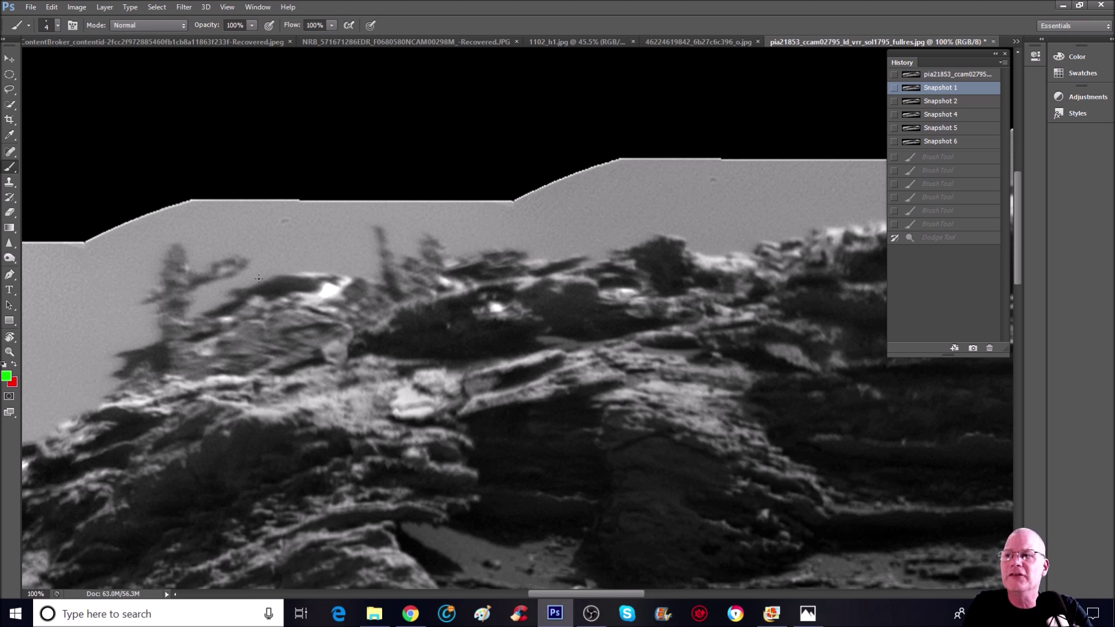
{"action": "mouse_move", "coordinate": [436, 275]}
{"action": "left_mouse_down"}
{"action": "mouse_move", "coordinate": [408, 272]}
{"action": "mouse_move", "coordinate": [390, 335]}
{"action": "mouse_move", "coordinate": [510, 342]}
{"action": "mouse_move", "coordinate": [443, 268]}
{"action": "mouse_move", "coordinate": [420, 267]}
{"action": "left_mouse_up"}
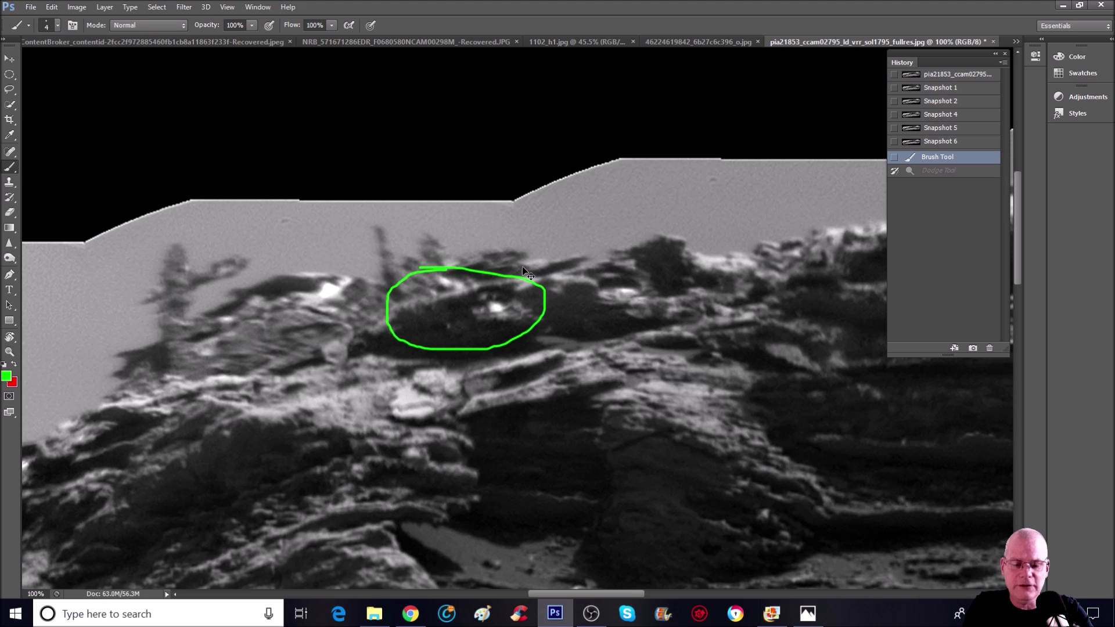
Trace the sloping ledge and the small forms around the bright spot in green at 200%, and clear all strokes by restoring Snapshot 1.
{"action": "key", "text": "ctrl+plus"}
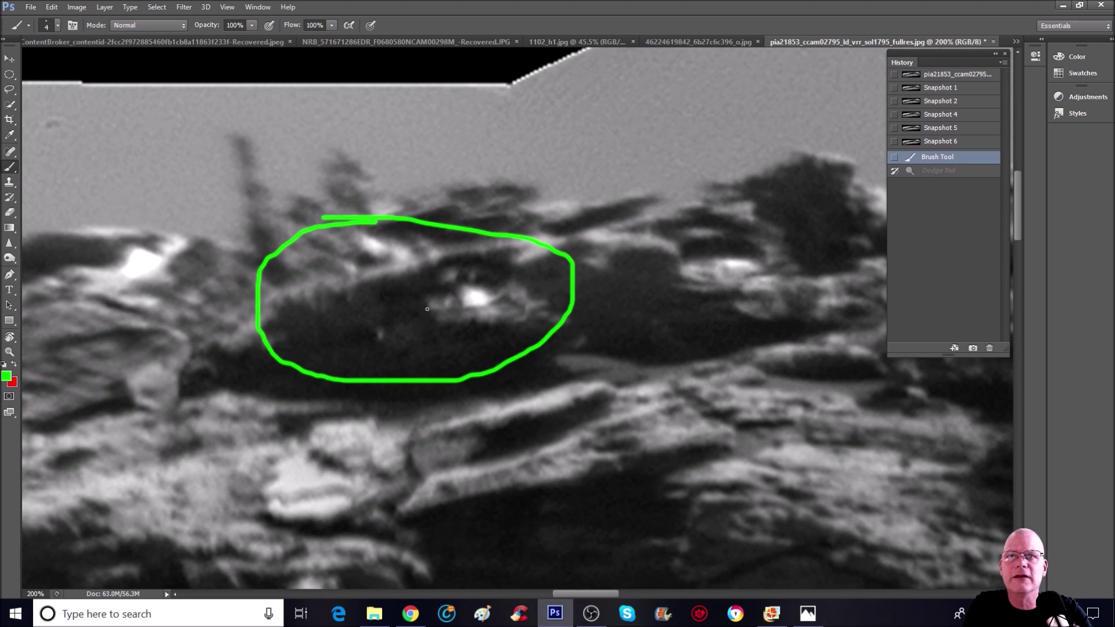
{"action": "mouse_move", "coordinate": [422, 294]}
{"action": "left_mouse_down"}
{"action": "mouse_move", "coordinate": [437, 269]}
{"action": "mouse_move", "coordinate": [519, 249]}
{"action": "left_mouse_up"}
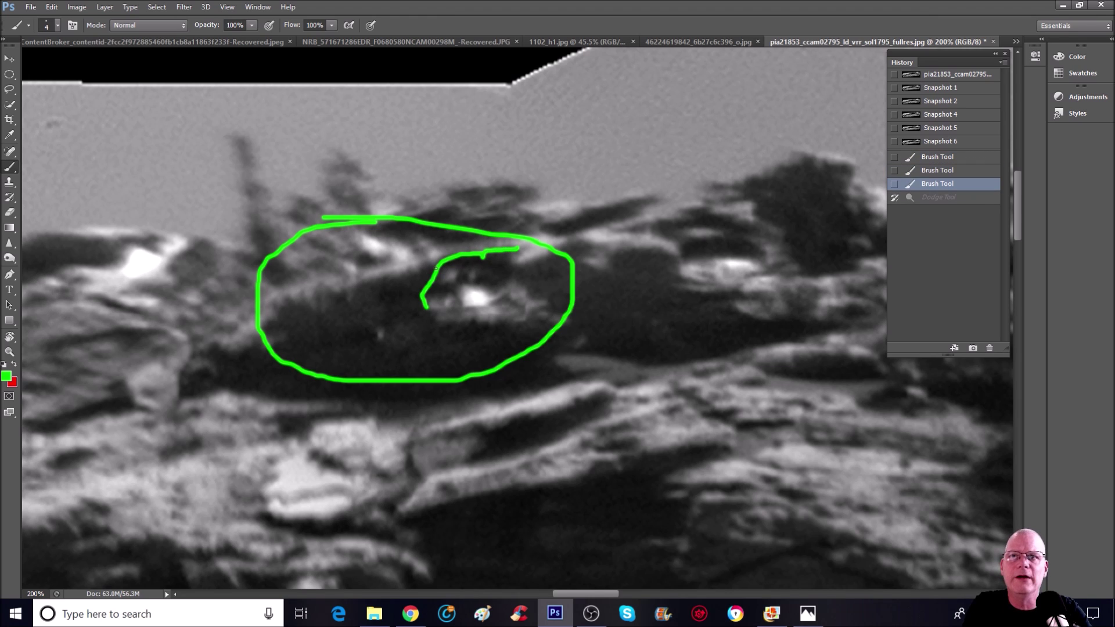
{"action": "mouse_move", "coordinate": [536, 286]}
{"action": "left_mouse_down"}
{"action": "mouse_move", "coordinate": [489, 284]}
{"action": "mouse_move", "coordinate": [494, 270]}
{"action": "mouse_move", "coordinate": [506, 296]}
{"action": "left_mouse_up"}
{"action": "mouse_move", "coordinate": [437, 323]}
{"action": "left_mouse_down"}
{"action": "mouse_move", "coordinate": [445, 292]}
{"action": "mouse_move", "coordinate": [457, 288]}
{"action": "mouse_move", "coordinate": [459, 307]}
{"action": "left_mouse_up"}
{"action": "mouse_move", "coordinate": [465, 257]}
{"action": "left_mouse_down"}
{"action": "mouse_move", "coordinate": [464, 284]}
{"action": "mouse_move", "coordinate": [488, 281]}
{"action": "mouse_move", "coordinate": [444, 257]}
{"action": "mouse_move", "coordinate": [266, 300]}
{"action": "mouse_move", "coordinate": [244, 339]}
{"action": "left_mouse_up"}
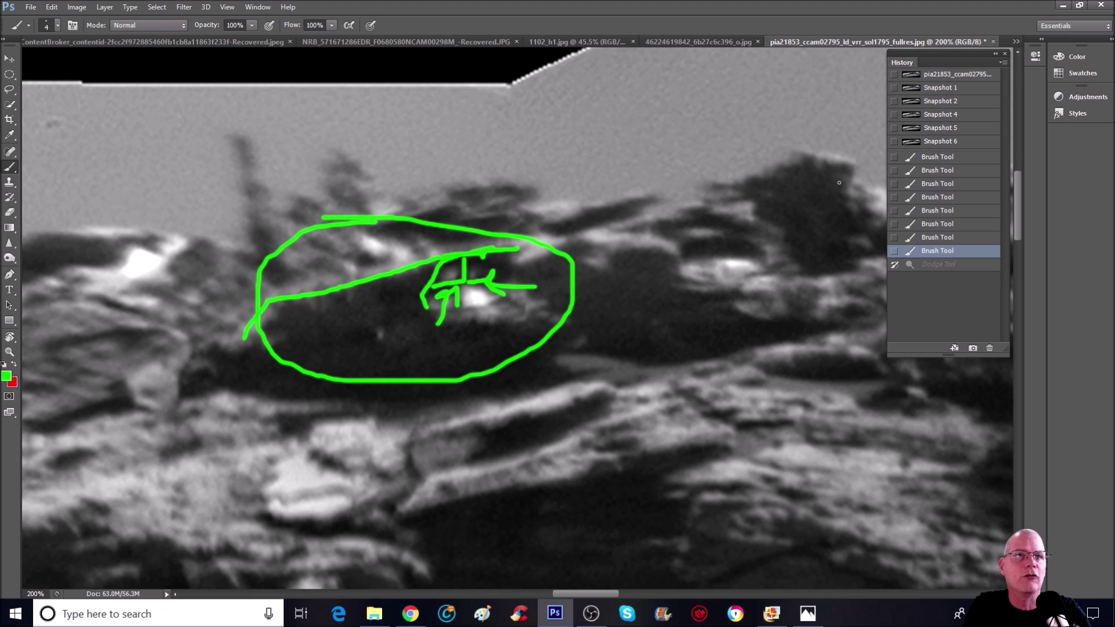
{"action": "left_click", "coordinate": [941, 88]}
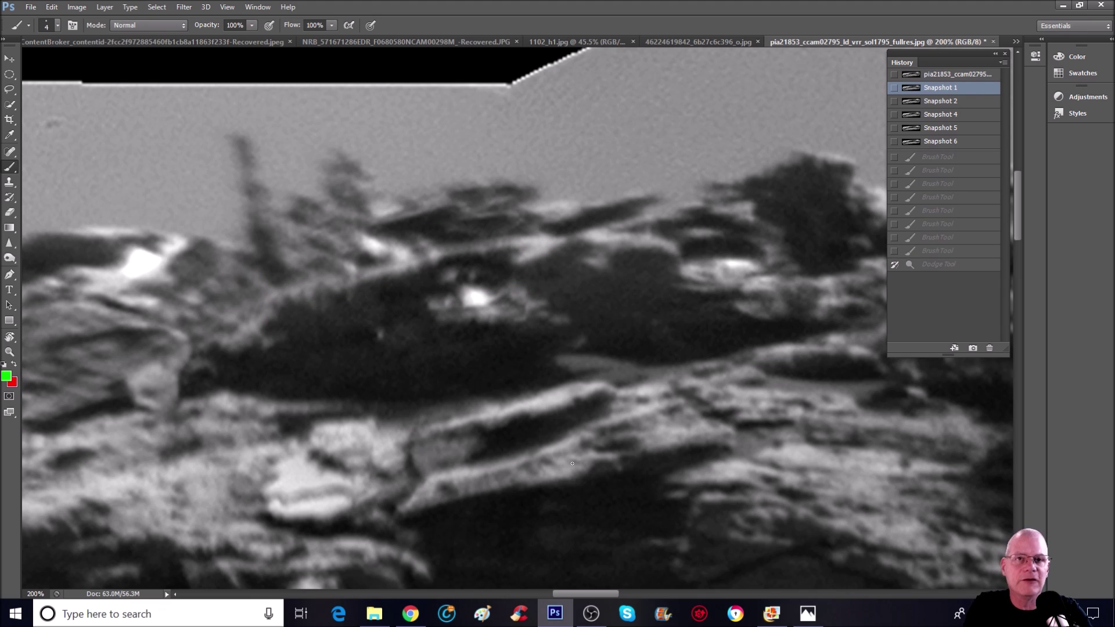
Outline the small bright oval patch beside the dark block on the ridgeline in green, and clear the strokes by restoring Snapshot 1.
{"action": "left_click_drag", "start_coordinate": [604, 595], "coordinate": [625, 595]}
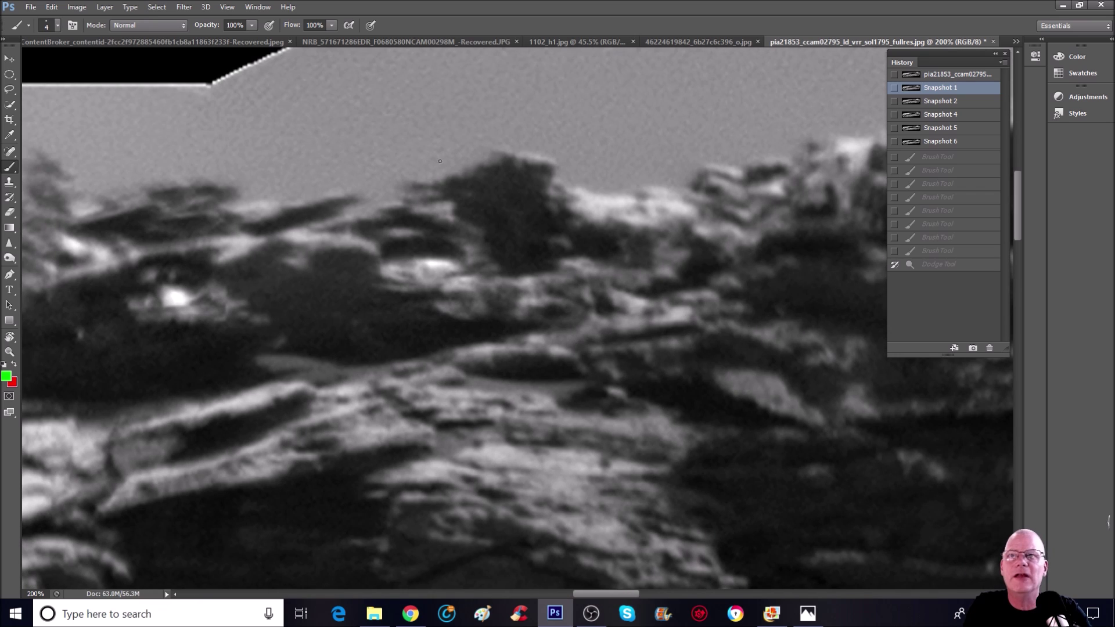
{"action": "mouse_move", "coordinate": [379, 275]}
{"action": "left_mouse_down"}
{"action": "mouse_move", "coordinate": [383, 242]}
{"action": "mouse_move", "coordinate": [456, 240]}
{"action": "mouse_move", "coordinate": [476, 271]}
{"action": "left_mouse_up"}
{"action": "left_click_drag", "start_coordinate": [383, 265], "coordinate": [471, 266]}
{"action": "mouse_move", "coordinate": [375, 273]}
{"action": "left_mouse_down"}
{"action": "mouse_move", "coordinate": [398, 285]}
{"action": "mouse_move", "coordinate": [467, 274]}
{"action": "mouse_move", "coordinate": [427, 270]}
{"action": "left_mouse_up"}
{"action": "left_click", "coordinate": [964, 88]}
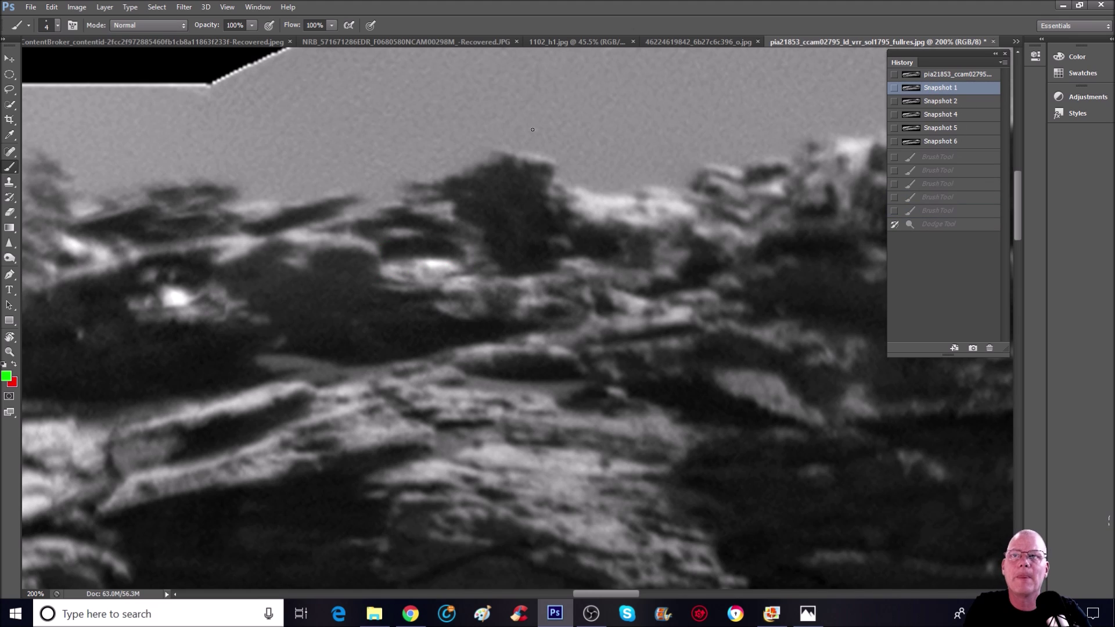
Circle the rock cluster beneath the dark block in green, mark details inside it, and clear the markings by restoring Snapshot 1.
{"action": "mouse_move", "coordinate": [469, 256]}
{"action": "left_mouse_down"}
{"action": "mouse_move", "coordinate": [492, 254]}
{"action": "mouse_move", "coordinate": [461, 234]}
{"action": "mouse_move", "coordinate": [411, 291]}
{"action": "mouse_move", "coordinate": [561, 353]}
{"action": "mouse_move", "coordinate": [593, 255]}
{"action": "mouse_move", "coordinate": [456, 265]}
{"action": "left_mouse_up"}
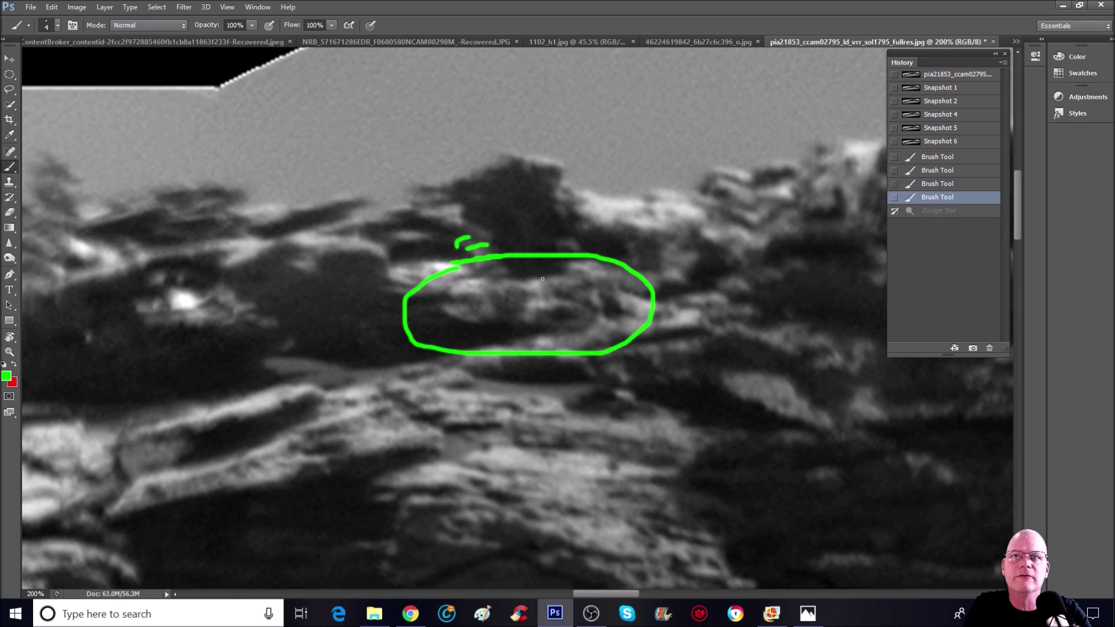
{"action": "mouse_move", "coordinate": [545, 286]}
{"action": "left_mouse_down"}
{"action": "mouse_move", "coordinate": [537, 327]}
{"action": "mouse_move", "coordinate": [596, 328]}
{"action": "mouse_move", "coordinate": [589, 304]}
{"action": "mouse_move", "coordinate": [561, 300]}
{"action": "left_mouse_up"}
{"action": "mouse_move", "coordinate": [461, 278]}
{"action": "left_mouse_down"}
{"action": "mouse_move", "coordinate": [450, 293]}
{"action": "mouse_move", "coordinate": [468, 300]}
{"action": "mouse_move", "coordinate": [437, 312]}
{"action": "mouse_move", "coordinate": [529, 324]}
{"action": "left_mouse_up"}
{"action": "left_click", "coordinate": [924, 88]}
Examine the whole ridge at 50% to 100% magnification and view its upright shapes in the Snapshot 4 version.
{"action": "key", "text": "ctrl+minus"}
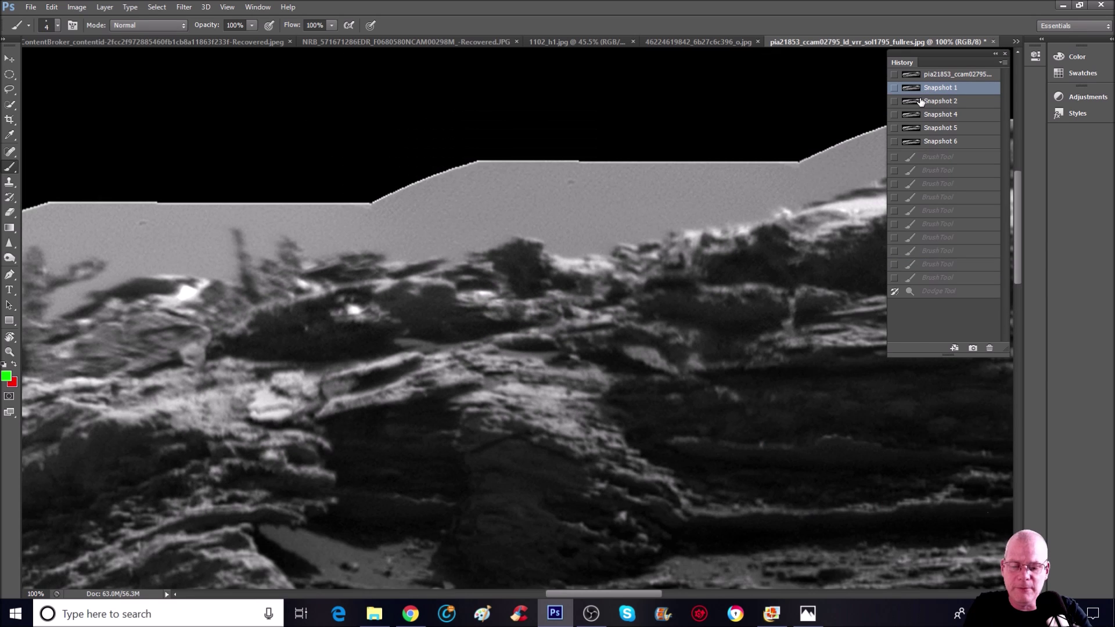
{"action": "key", "text": "ctrl+minus"}
{"action": "key", "text": "ctrl+minus"}
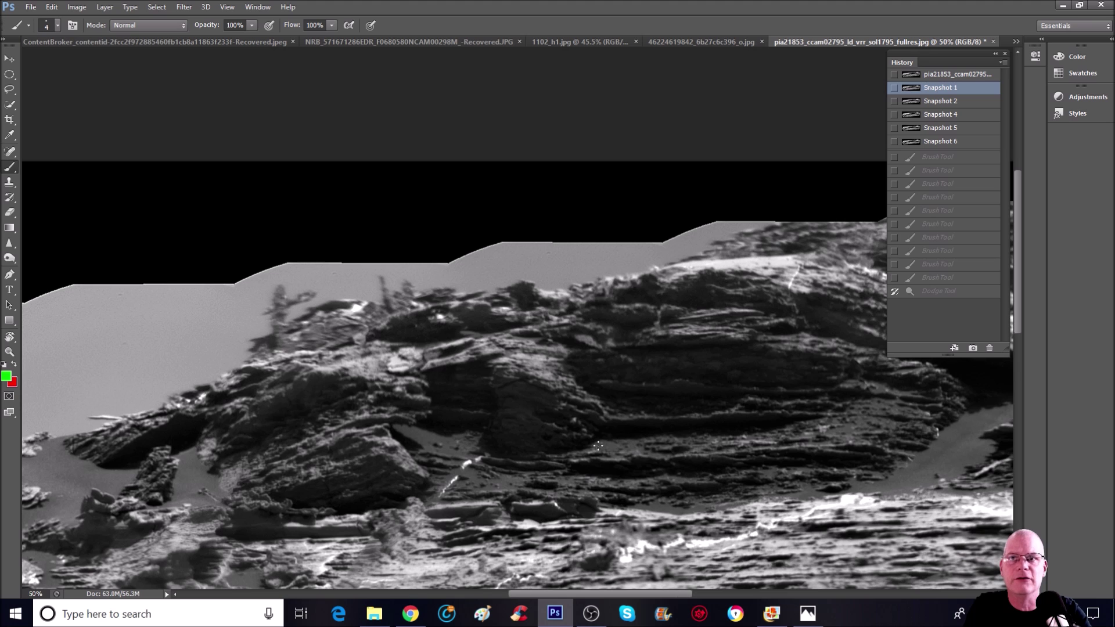
{"action": "key", "text": "ctrl+plus"}
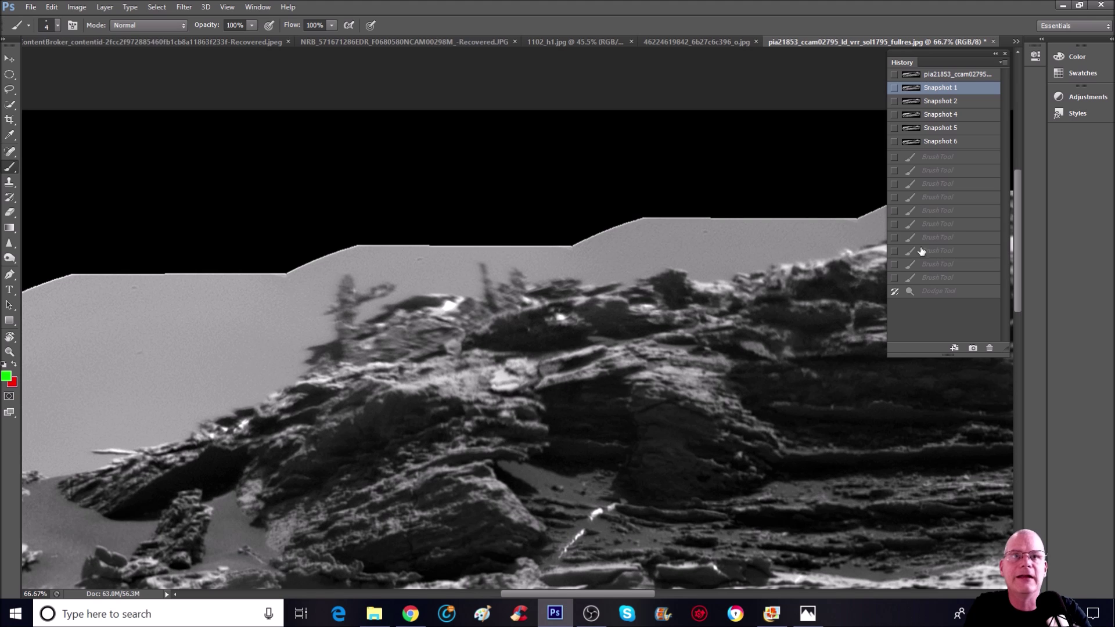
{"action": "left_click", "coordinate": [976, 115]}
{"action": "key", "text": "ctrl+plus"}
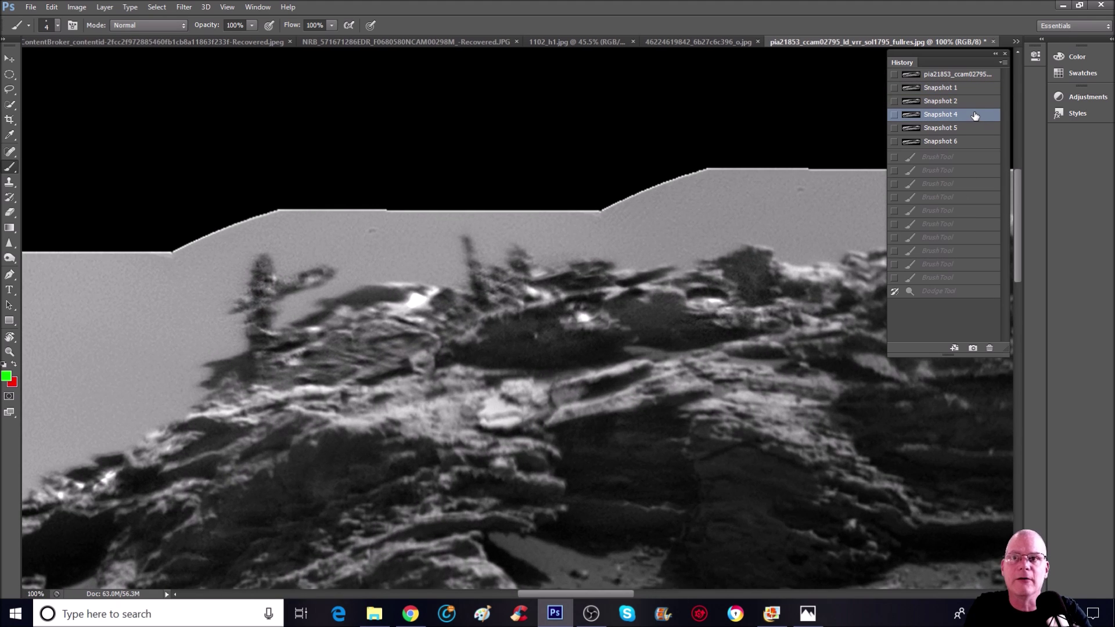
Circle the left upright shape in green on the Snapshot 1 version, and clear the circle by switching to Snapshot 2.
{"action": "left_click", "coordinate": [972, 89]}
{"action": "scroll", "coordinate": [570, 583], "scroll_direction": "right", "scroll_amount": 5}
{"action": "scroll", "coordinate": [570, 582], "scroll_direction": "up", "scroll_amount": 2}
{"action": "mouse_move", "coordinate": [556, 215]}
{"action": "left_mouse_down"}
{"action": "mouse_move", "coordinate": [472, 264]}
{"action": "mouse_move", "coordinate": [571, 442]}
{"action": "mouse_move", "coordinate": [639, 223]}
{"action": "mouse_move", "coordinate": [524, 204]}
{"action": "left_mouse_up"}
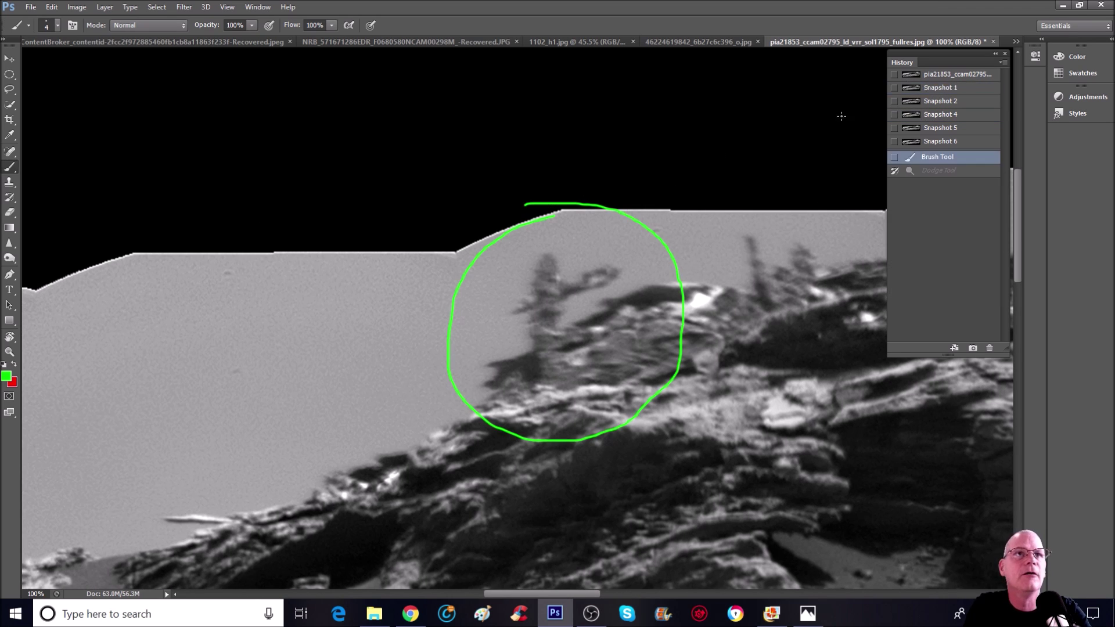
{"action": "left_click", "coordinate": [940, 101]}
Mark the sloping ledge and the curved edges around the bright spot in green at 200%, and clear the strokes by switching to Snapshot 6.
{"action": "scroll", "coordinate": [535, 586], "scroll_direction": "down", "scroll_amount": 5}
{"action": "scroll", "coordinate": [570, 584], "scroll_direction": "right", "scroll_amount": 4}
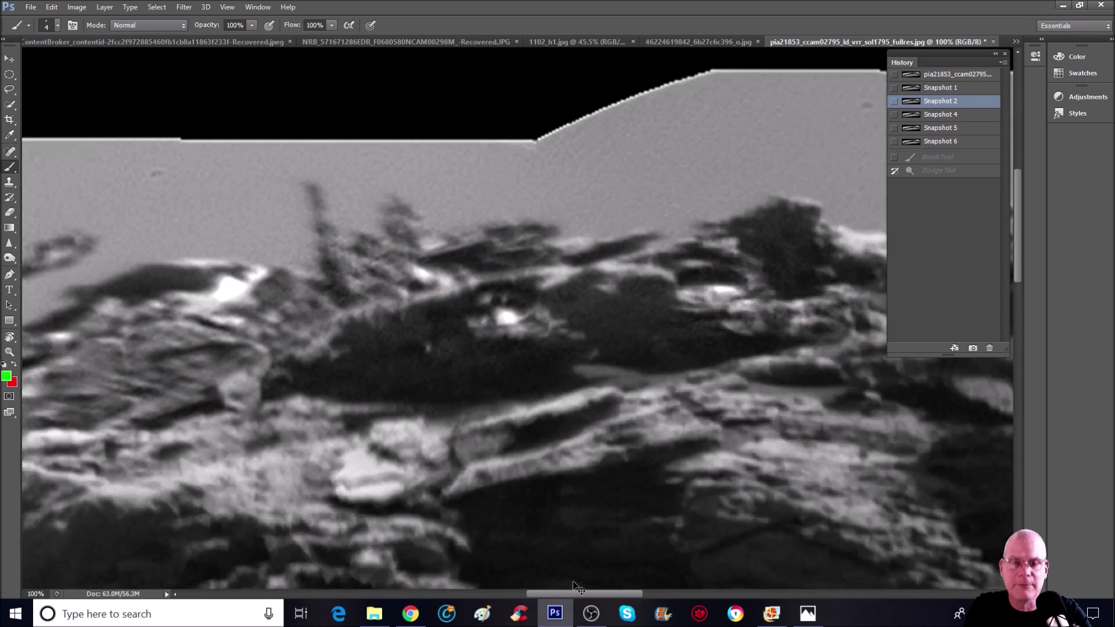
{"action": "key", "text": "ctrl+plus"}
{"action": "mouse_move", "coordinate": [527, 295]}
{"action": "left_mouse_down"}
{"action": "mouse_move", "coordinate": [543, 289]}
{"action": "mouse_move", "coordinate": [590, 334]}
{"action": "mouse_move", "coordinate": [541, 354]}
{"action": "mouse_move", "coordinate": [515, 343]}
{"action": "left_mouse_up"}
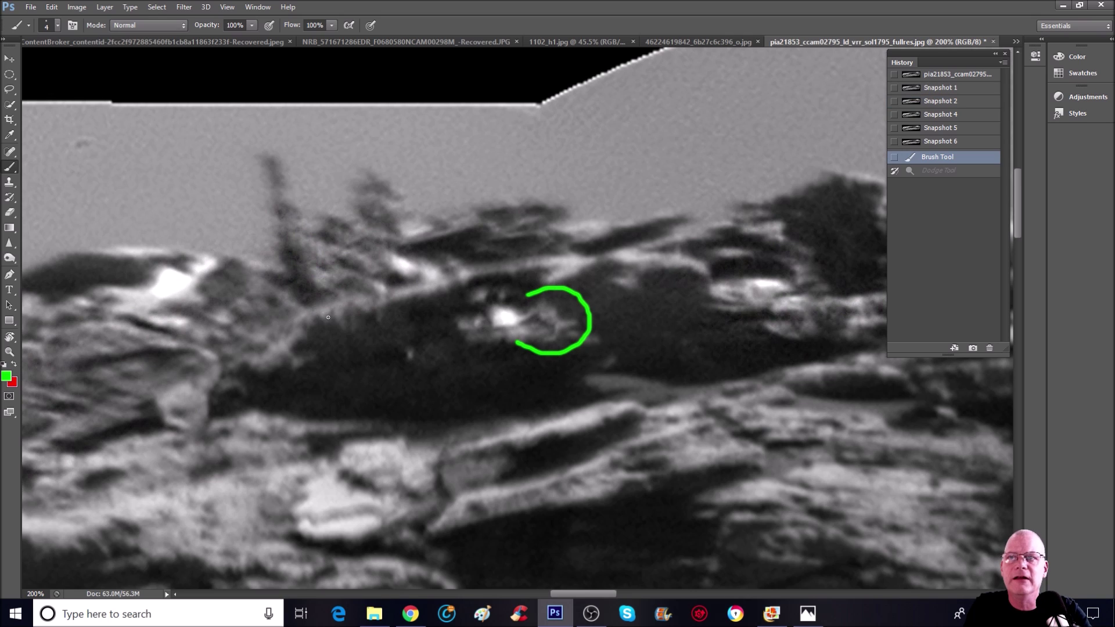
{"action": "mouse_move", "coordinate": [323, 321]}
{"action": "left_mouse_down"}
{"action": "mouse_move", "coordinate": [467, 280]}
{"action": "mouse_move", "coordinate": [455, 297]}
{"action": "mouse_move", "coordinate": [467, 330]}
{"action": "left_mouse_up"}
{"action": "left_click_drag", "start_coordinate": [468, 281], "coordinate": [529, 269]}
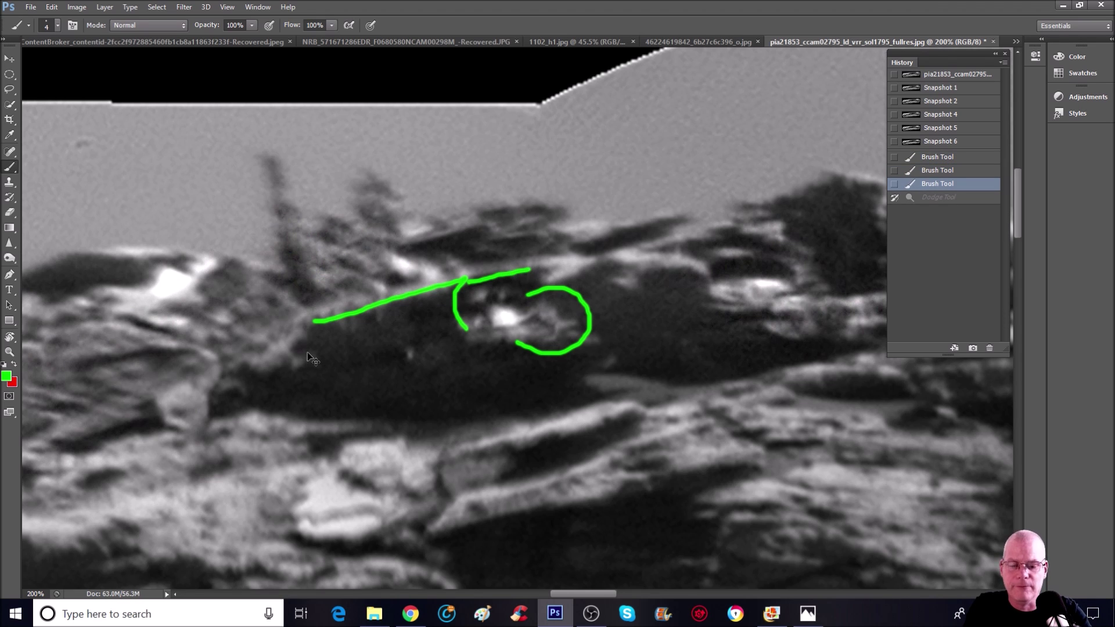
{"action": "key", "text": "ctrl+minus"}
{"action": "left_click", "coordinate": [930, 142]}
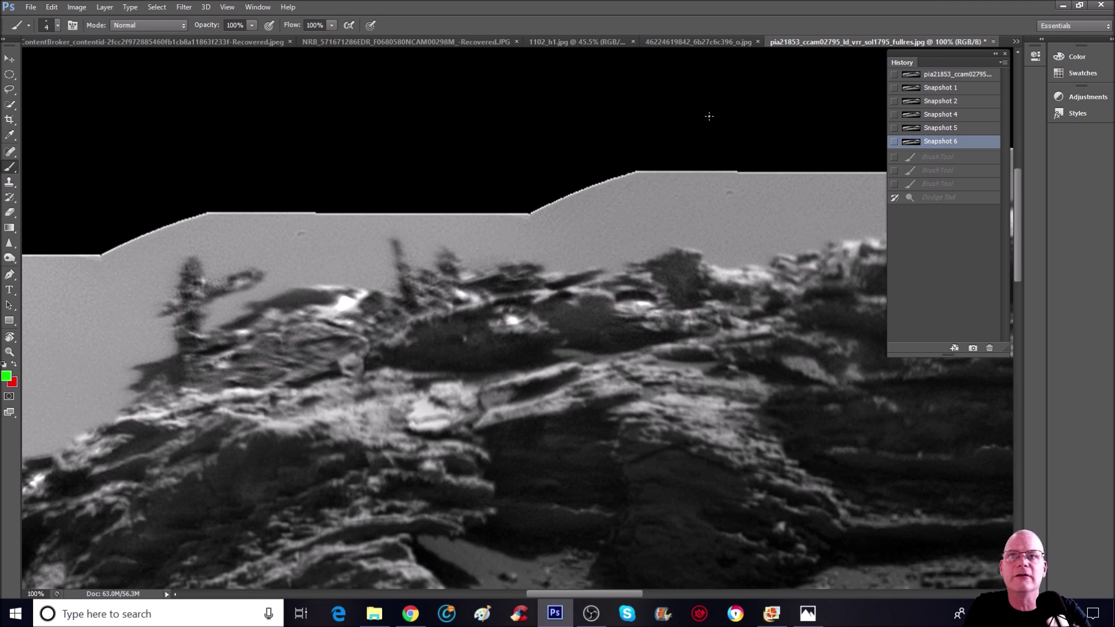
Examine the two upright shapes on the ridgeline in the Snapshot 6 version at 100% and 200% magnification.
{"action": "left_click_drag", "start_coordinate": [544, 594], "coordinate": [531, 595]}
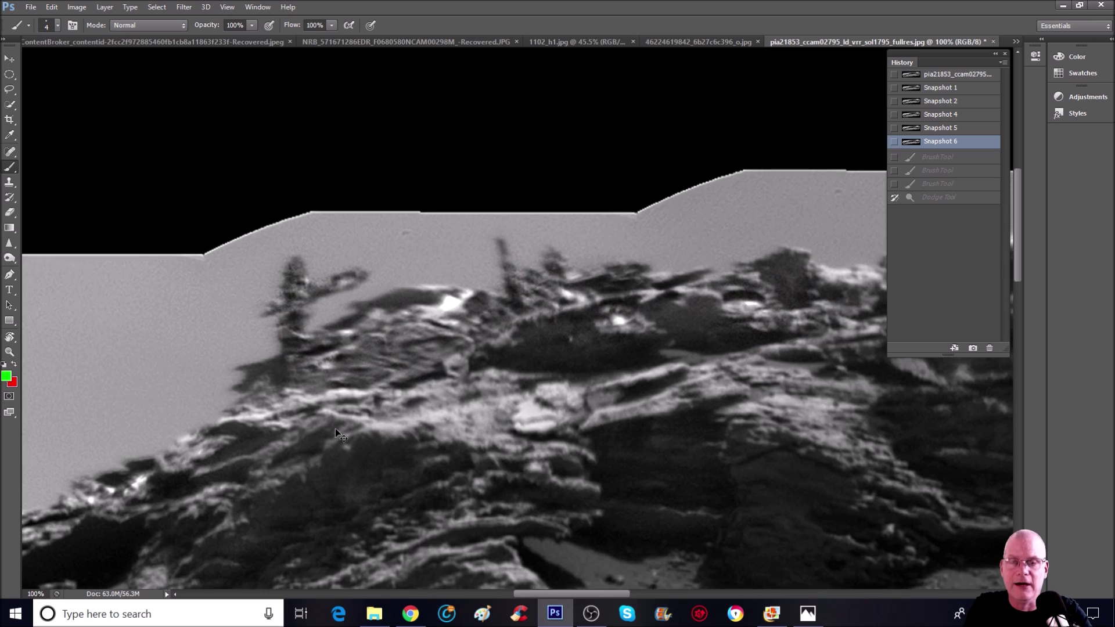
{"action": "key", "text": "ctrl+plus"}
{"action": "left_click_drag", "start_coordinate": [552, 593], "coordinate": [539, 592]}
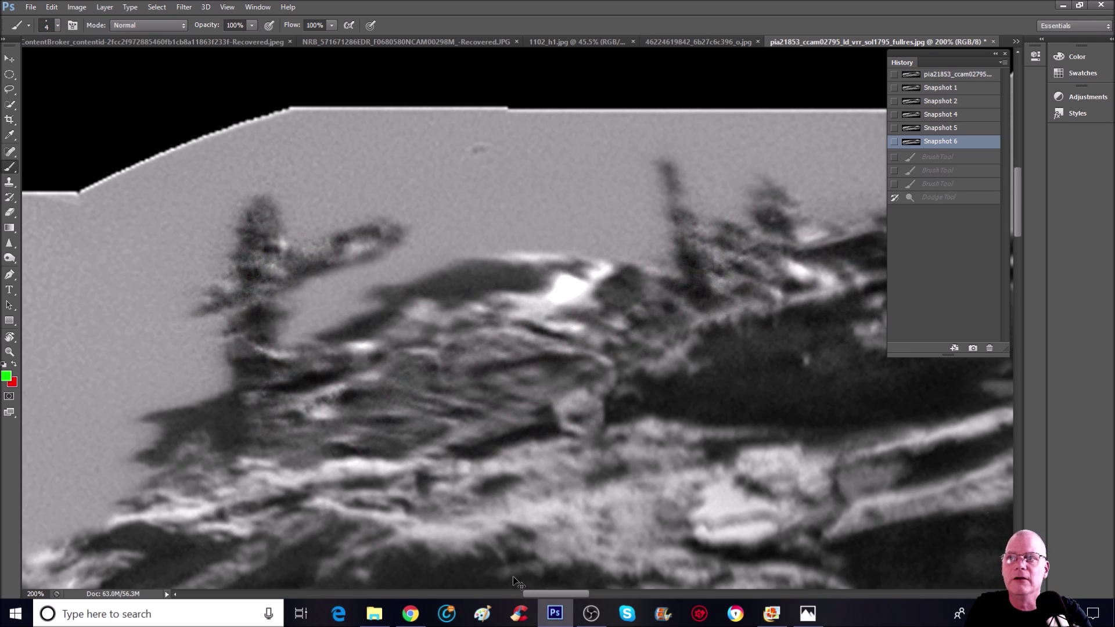
{"action": "key", "text": "ctrl+minus"}
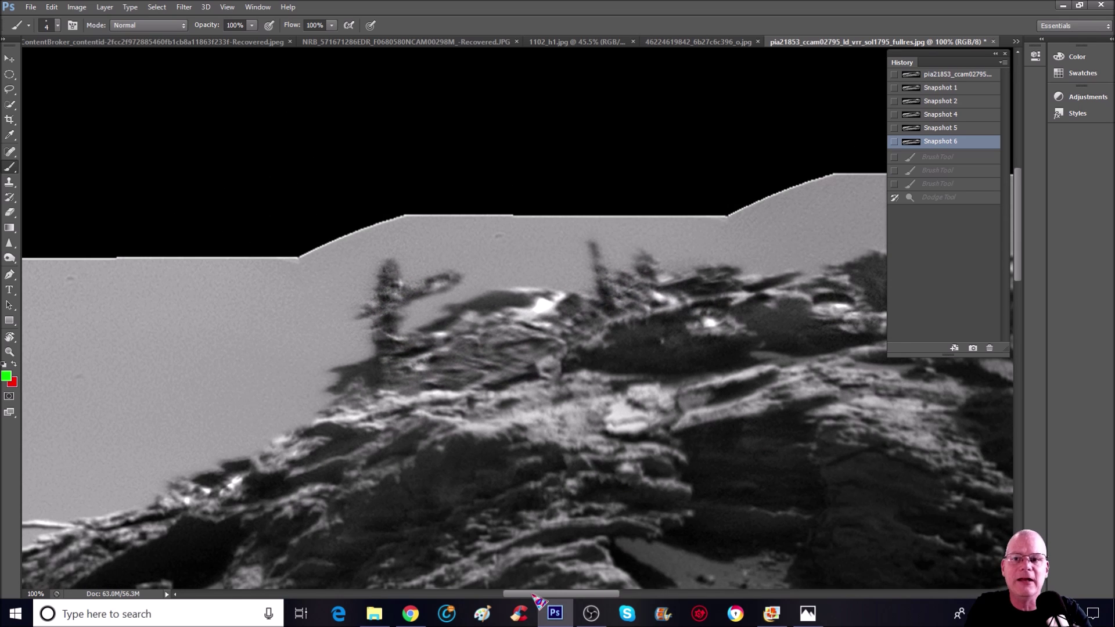
Circle the dark hollow and the neighbouring bright oval patch in green at 200%, and clear both outlines by restoring Snapshot 6.
{"action": "left_click_drag", "start_coordinate": [533, 595], "coordinate": [578, 598]}
{"action": "key", "text": "ctrl+plus"}
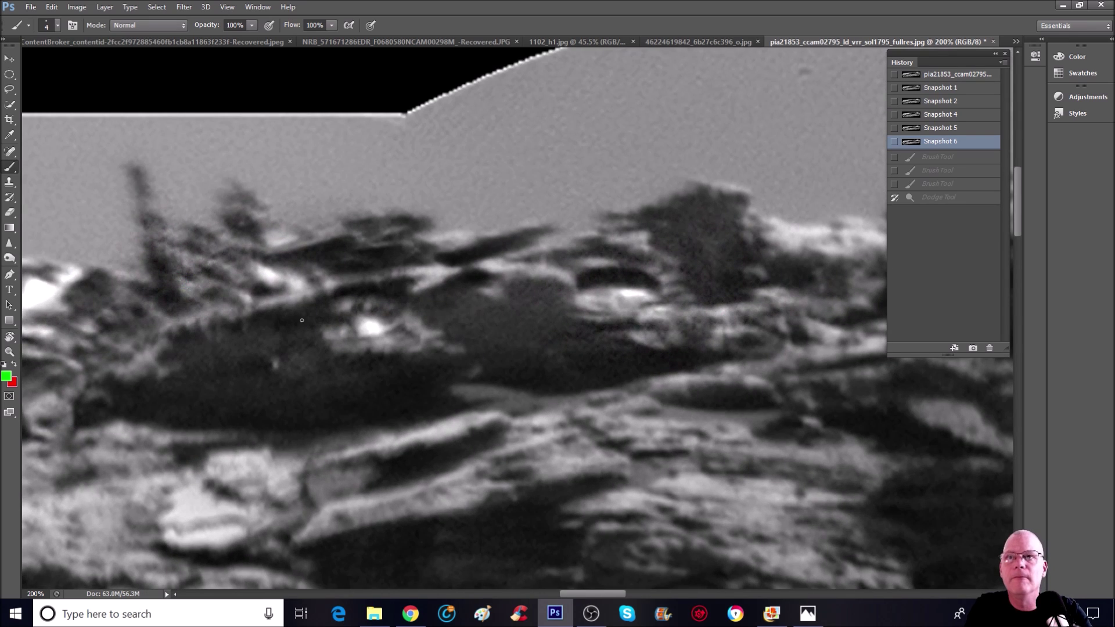
{"action": "mouse_move", "coordinate": [289, 277]}
{"action": "left_mouse_down"}
{"action": "mouse_move", "coordinate": [119, 306]}
{"action": "mouse_move", "coordinate": [344, 436]}
{"action": "mouse_move", "coordinate": [475, 347]}
{"action": "mouse_move", "coordinate": [406, 263]}
{"action": "mouse_move", "coordinate": [243, 275]}
{"action": "left_mouse_up"}
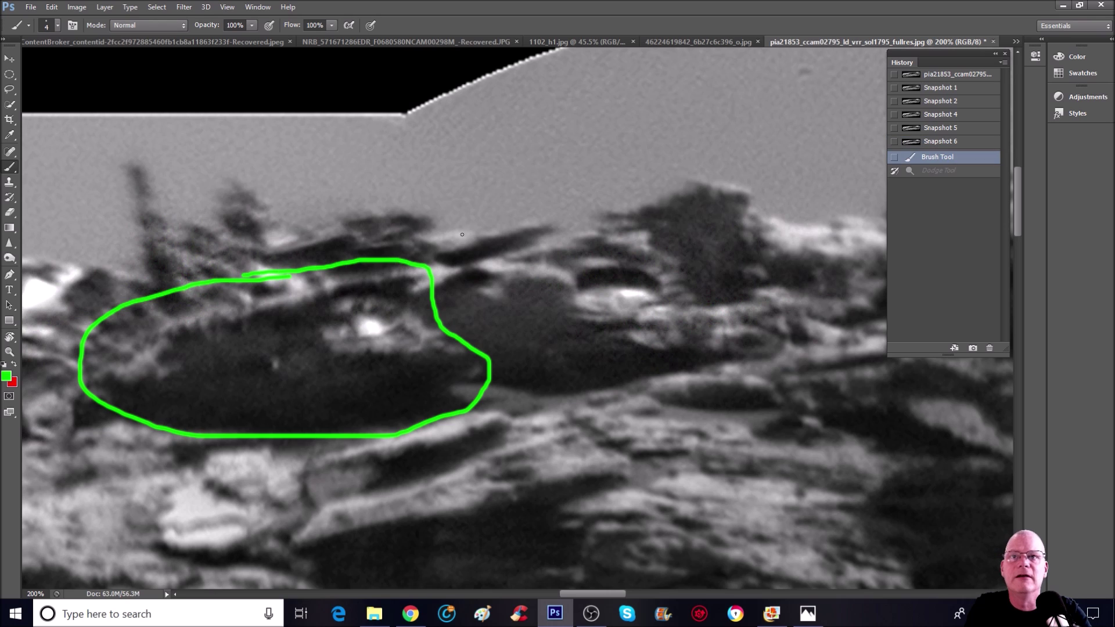
{"action": "mouse_move", "coordinate": [548, 336]}
{"action": "left_mouse_down"}
{"action": "mouse_move", "coordinate": [515, 285]}
{"action": "mouse_move", "coordinate": [697, 260]}
{"action": "mouse_move", "coordinate": [676, 340]}
{"action": "mouse_move", "coordinate": [569, 345]}
{"action": "left_mouse_up"}
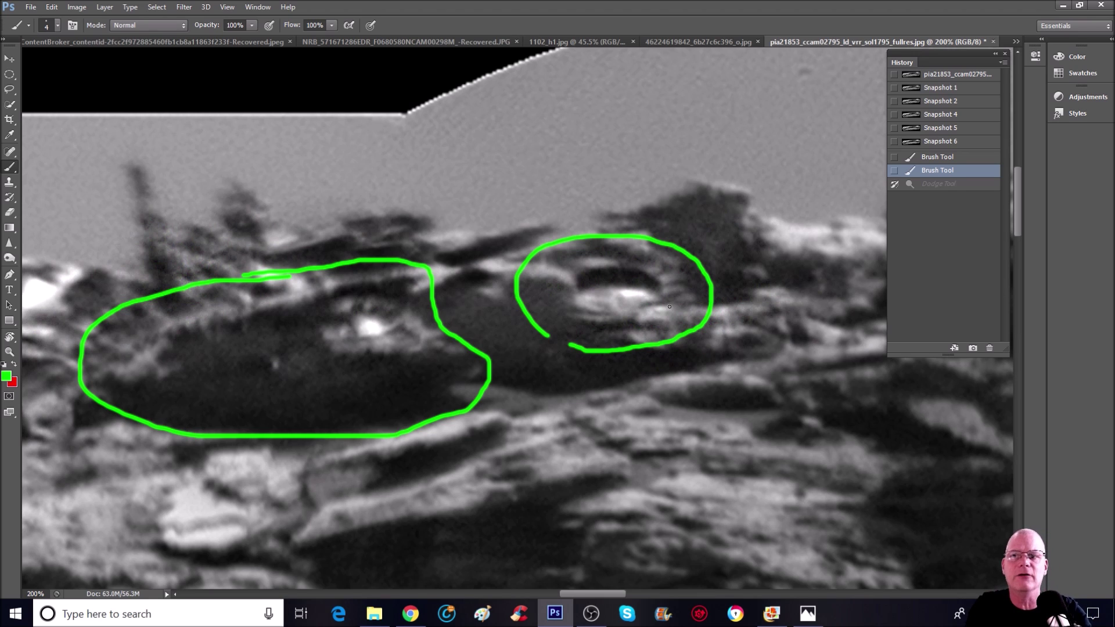
{"action": "left_click_drag", "start_coordinate": [548, 329], "coordinate": [571, 345]}
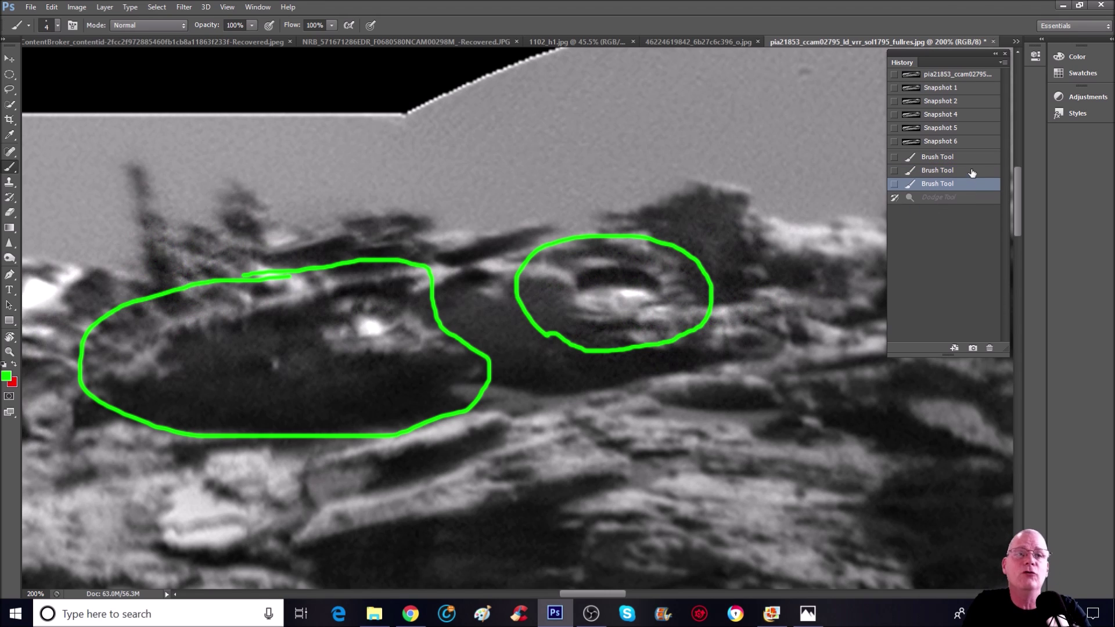
{"action": "left_click", "coordinate": [985, 141]}
Outline the layered ledge below the grey sand strip in the lower rock field in green, mark its small blocks, and restore Snapshot 6.
{"action": "key", "text": "ctrl+minus"}
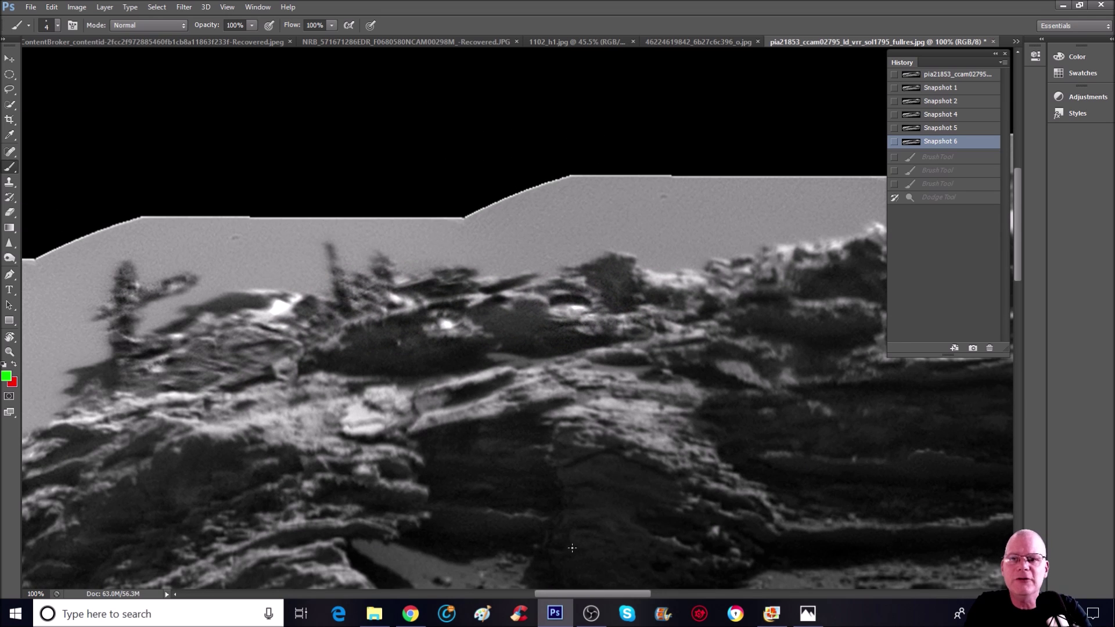
{"action": "left_click_drag", "start_coordinate": [583, 593], "coordinate": [779, 594]}
{"action": "scroll", "coordinate": [608, 574], "scroll_direction": "down", "scroll_amount": 2}
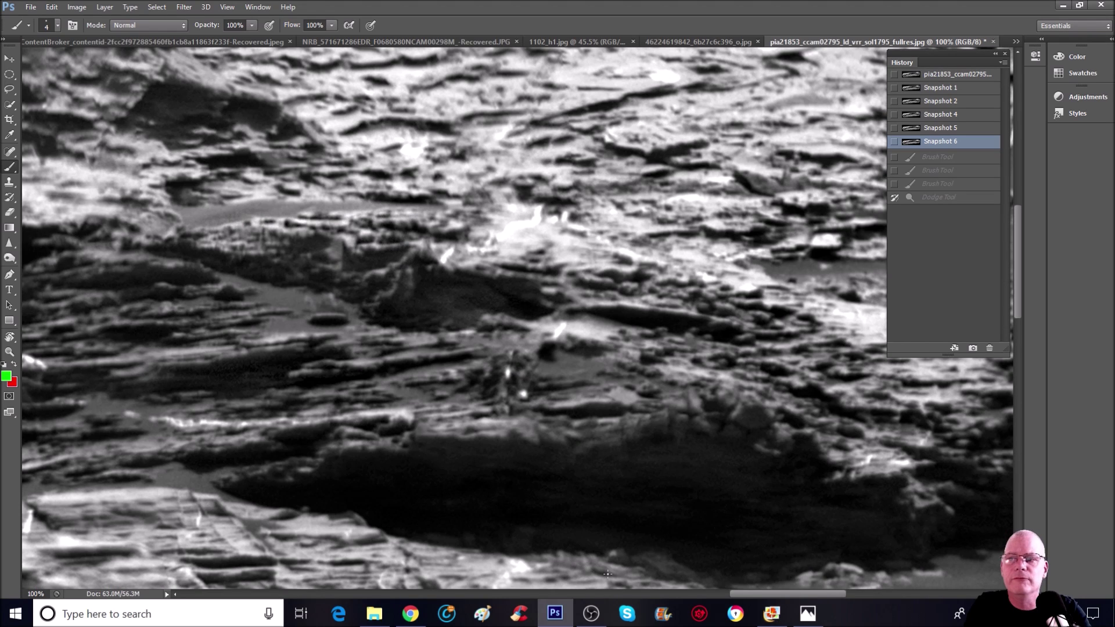
{"action": "scroll", "coordinate": [483, 283], "scroll_direction": "up", "scroll_amount": 3}
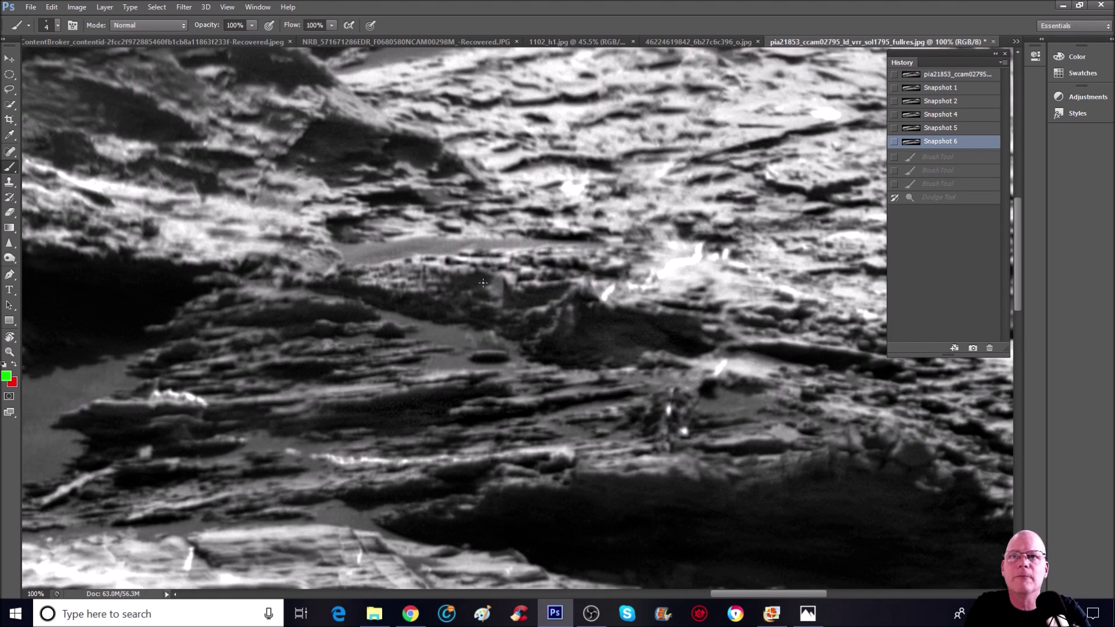
{"action": "key", "text": "ctrl+plus"}
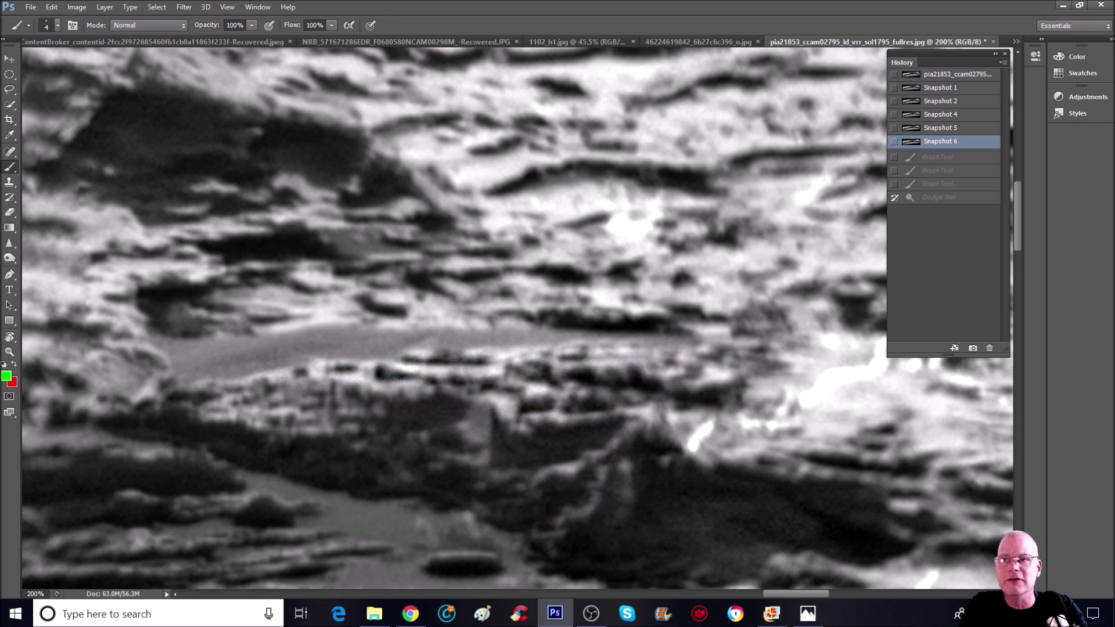
{"action": "mouse_move", "coordinate": [237, 396]}
{"action": "left_mouse_down"}
{"action": "mouse_move", "coordinate": [250, 350]}
{"action": "mouse_move", "coordinate": [522, 325]}
{"action": "mouse_move", "coordinate": [591, 394]}
{"action": "mouse_move", "coordinate": [550, 417]}
{"action": "left_mouse_up"}
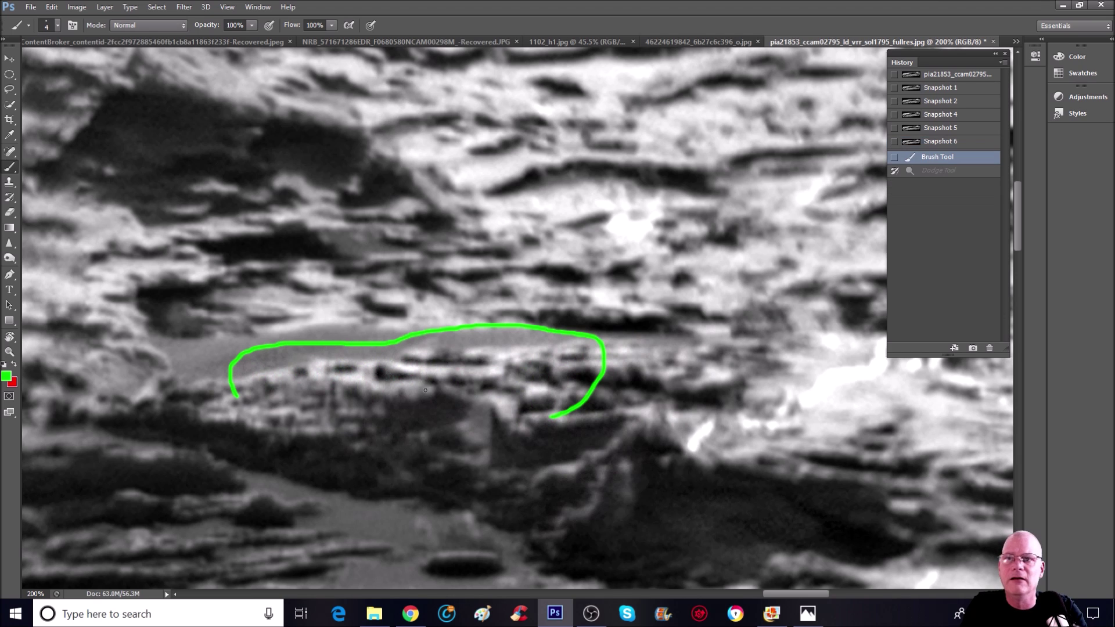
{"action": "mouse_move", "coordinate": [153, 409]}
{"action": "left_mouse_down"}
{"action": "mouse_move", "coordinate": [203, 389]}
{"action": "mouse_move", "coordinate": [491, 402]}
{"action": "mouse_move", "coordinate": [522, 434]}
{"action": "left_mouse_up"}
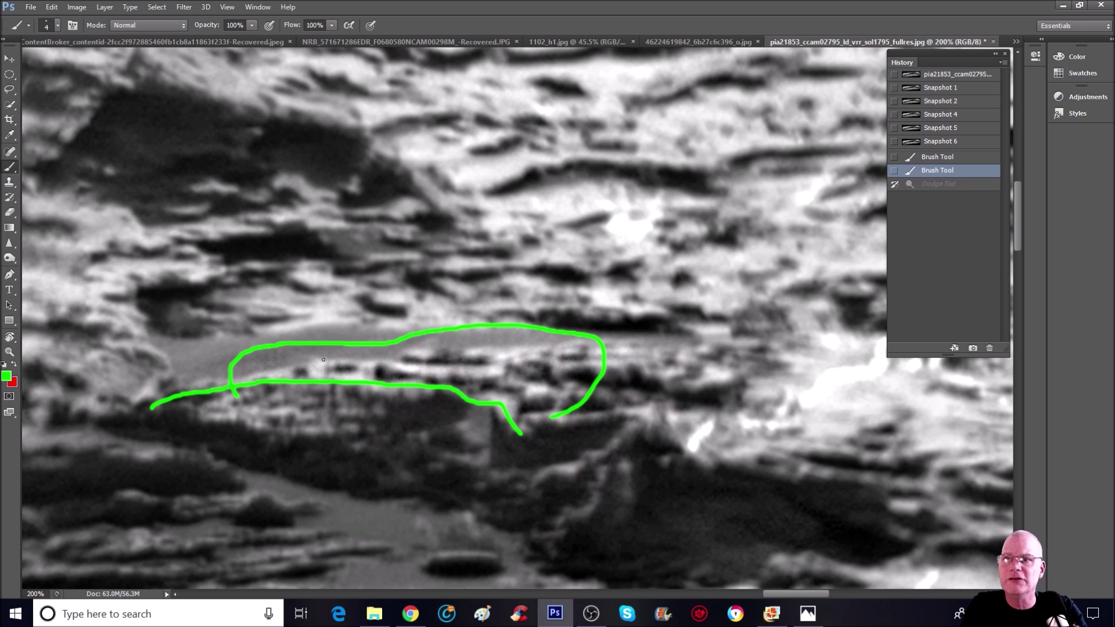
{"action": "mouse_move", "coordinate": [330, 361]}
{"action": "left_mouse_down"}
{"action": "mouse_move", "coordinate": [329, 377]}
{"action": "mouse_move", "coordinate": [293, 376]}
{"action": "mouse_move", "coordinate": [299, 370]}
{"action": "left_mouse_up"}
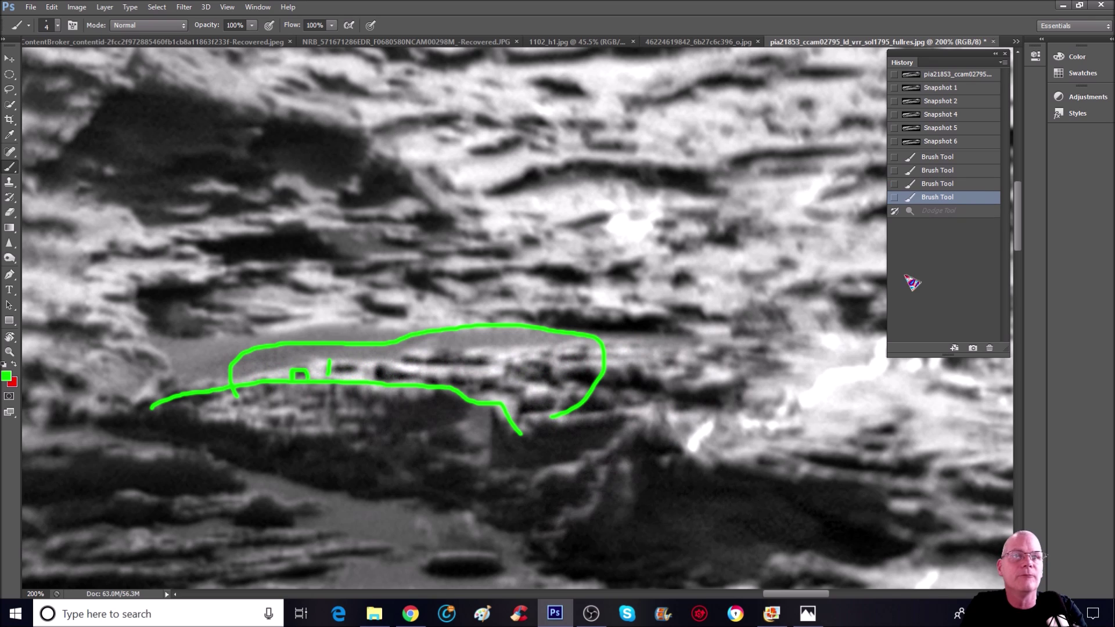
{"action": "left_click", "coordinate": [972, 143]}
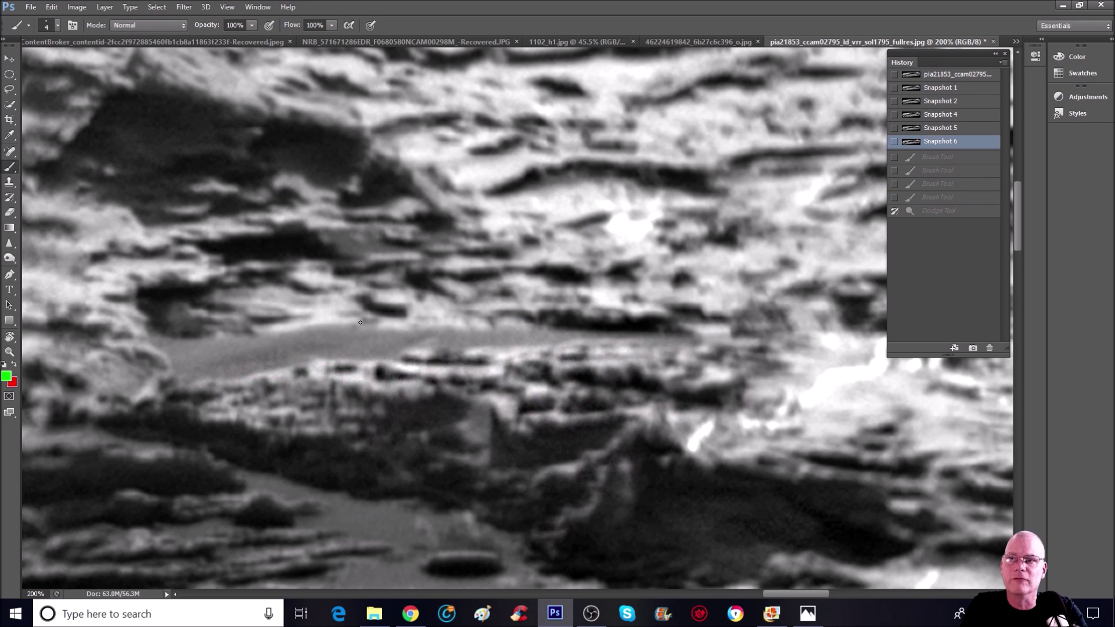
Trace the layered ledge's upper edge below the grey sand strip in green, and its lower edge and stepped face in red.
{"action": "left_click", "coordinate": [250, 366]}
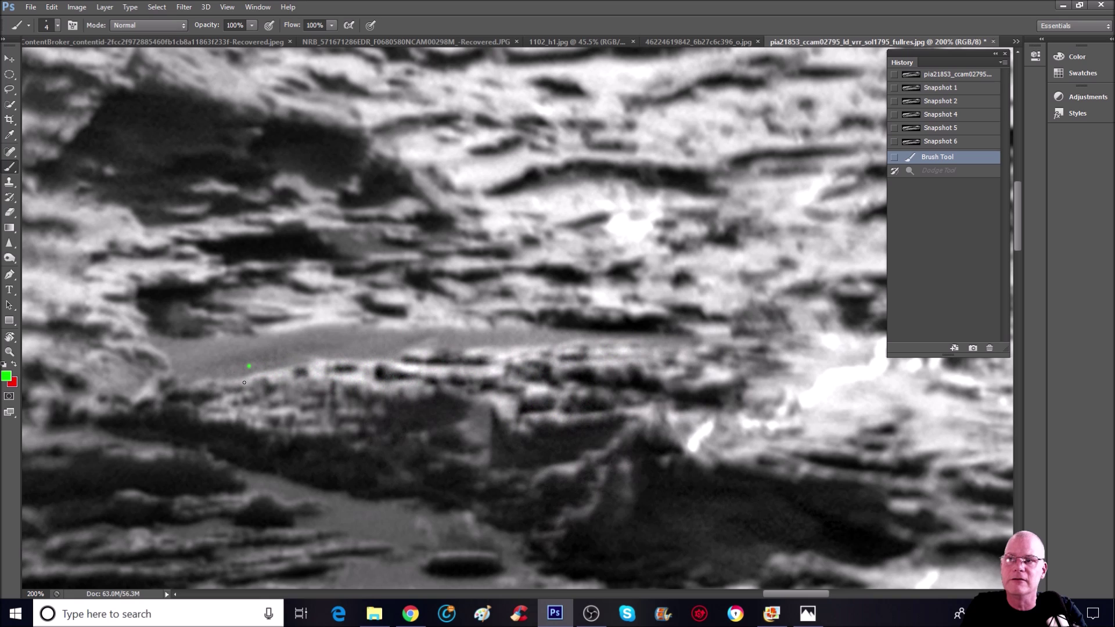
{"action": "mouse_move", "coordinate": [233, 375]}
{"action": "left_mouse_down"}
{"action": "mouse_move", "coordinate": [342, 349]}
{"action": "mouse_move", "coordinate": [482, 358]}
{"action": "mouse_move", "coordinate": [530, 378]}
{"action": "mouse_move", "coordinate": [525, 416]}
{"action": "left_mouse_up"}
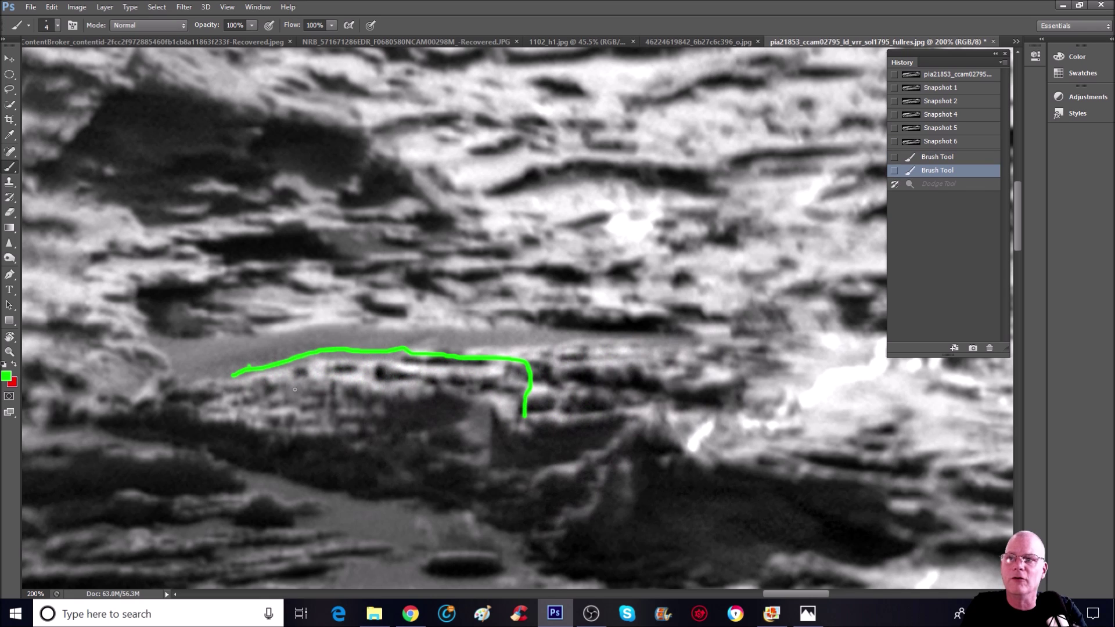
{"action": "left_click", "coordinate": [15, 366]}
{"action": "mouse_move", "coordinate": [166, 393]}
{"action": "left_mouse_down"}
{"action": "mouse_move", "coordinate": [281, 375]}
{"action": "mouse_move", "coordinate": [430, 390]}
{"action": "mouse_move", "coordinate": [498, 479]}
{"action": "left_mouse_up"}
{"action": "mouse_move", "coordinate": [203, 410]}
{"action": "left_mouse_down"}
{"action": "mouse_move", "coordinate": [336, 426]}
{"action": "mouse_move", "coordinate": [415, 450]}
{"action": "left_mouse_up"}
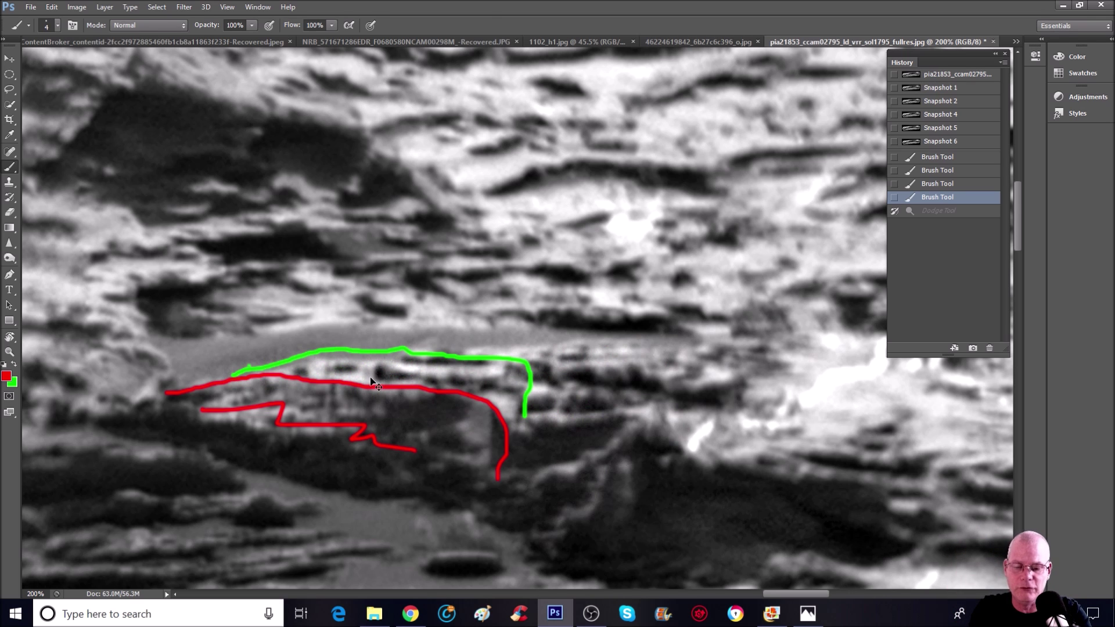
Remove the ledge outlines except the first green dot, and mark the ledge's two square-edged corners with red angle strokes at 200%.
{"action": "key", "text": "ctrl+minus"}
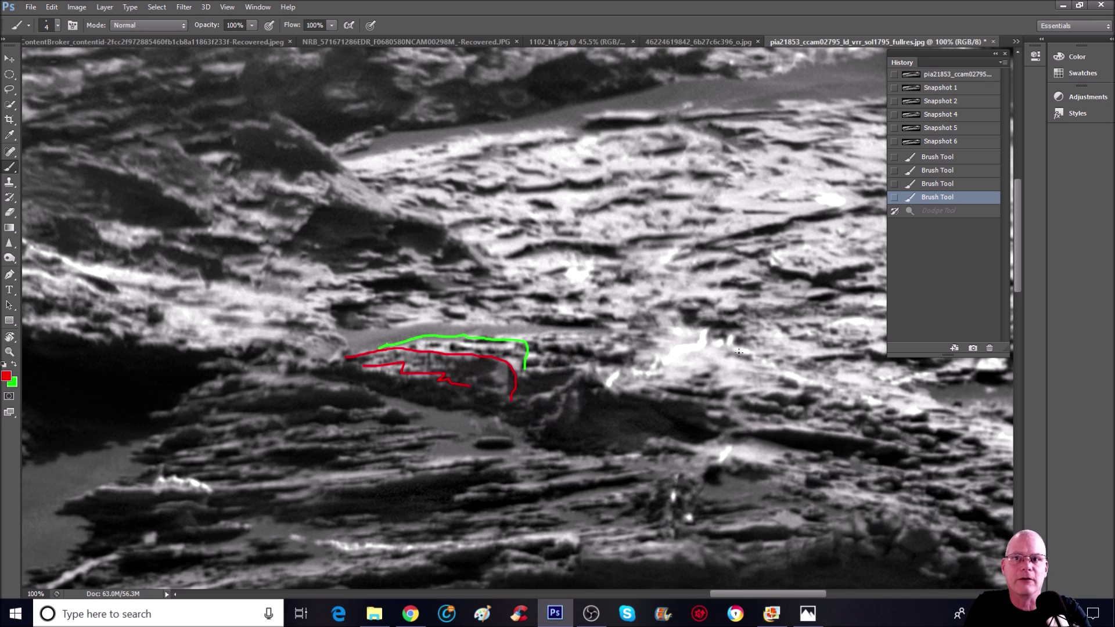
{"action": "key", "text": "ctrl+plus"}
{"action": "left_click", "coordinate": [955, 189]}
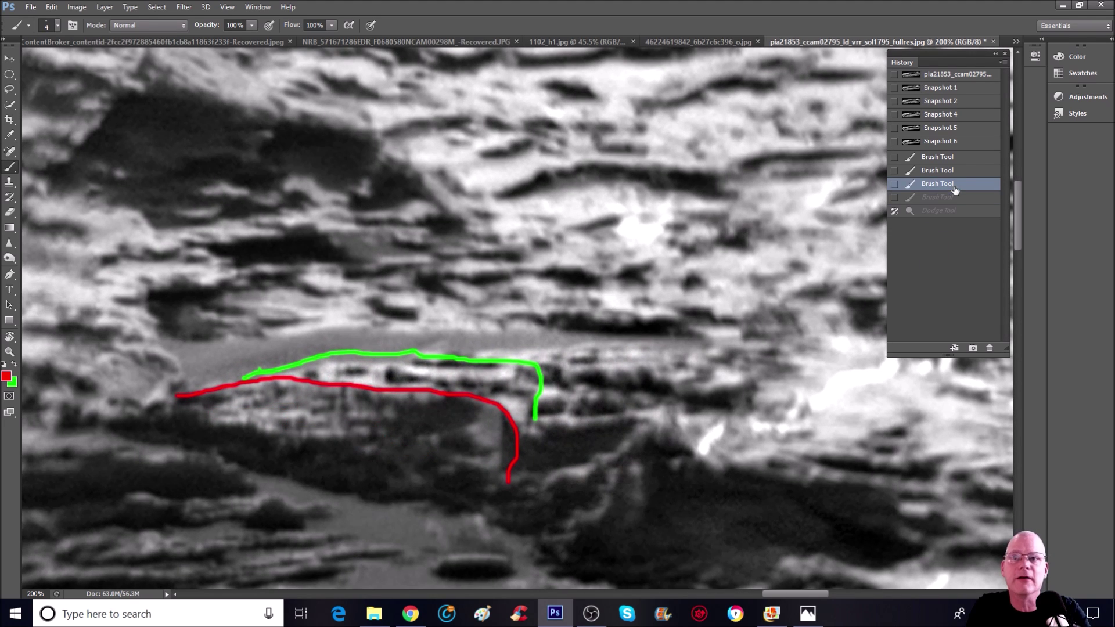
{"action": "left_click", "coordinate": [975, 158]}
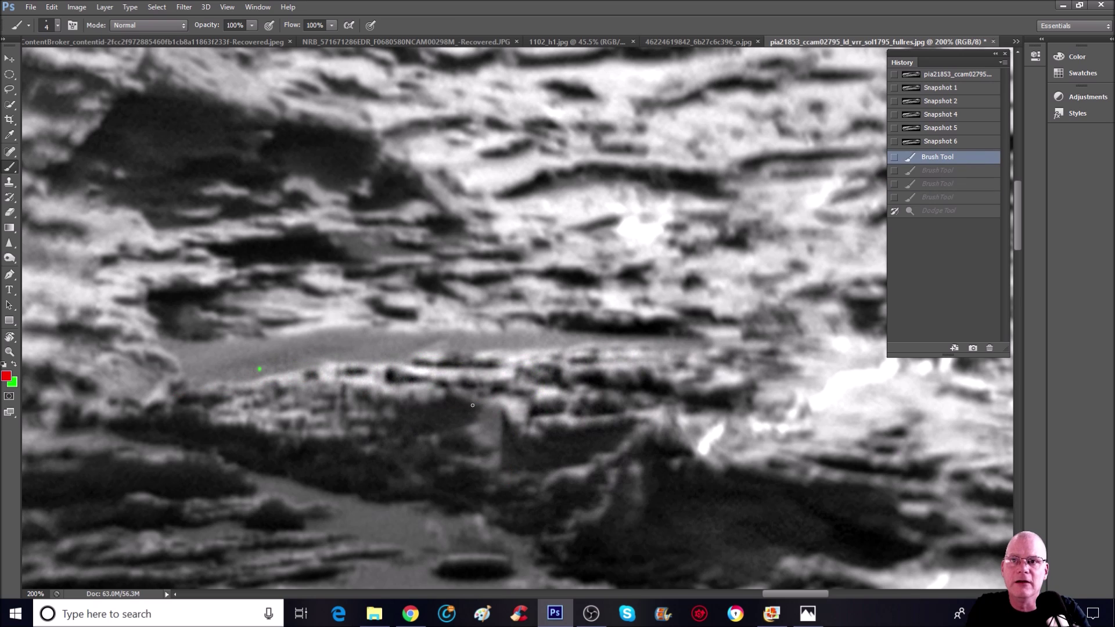
{"action": "left_click_drag", "start_coordinate": [474, 405], "coordinate": [500, 468]}
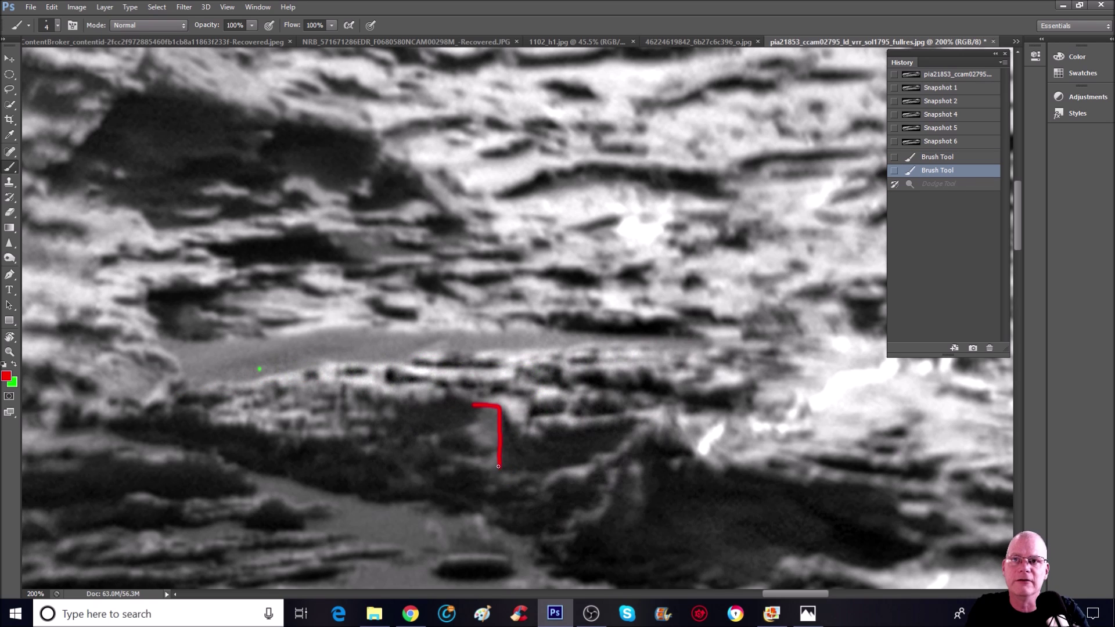
{"action": "mouse_move", "coordinate": [497, 390]}
{"action": "left_mouse_down"}
{"action": "mouse_move", "coordinate": [530, 400]}
{"action": "mouse_move", "coordinate": [524, 435]}
{"action": "left_mouse_up"}
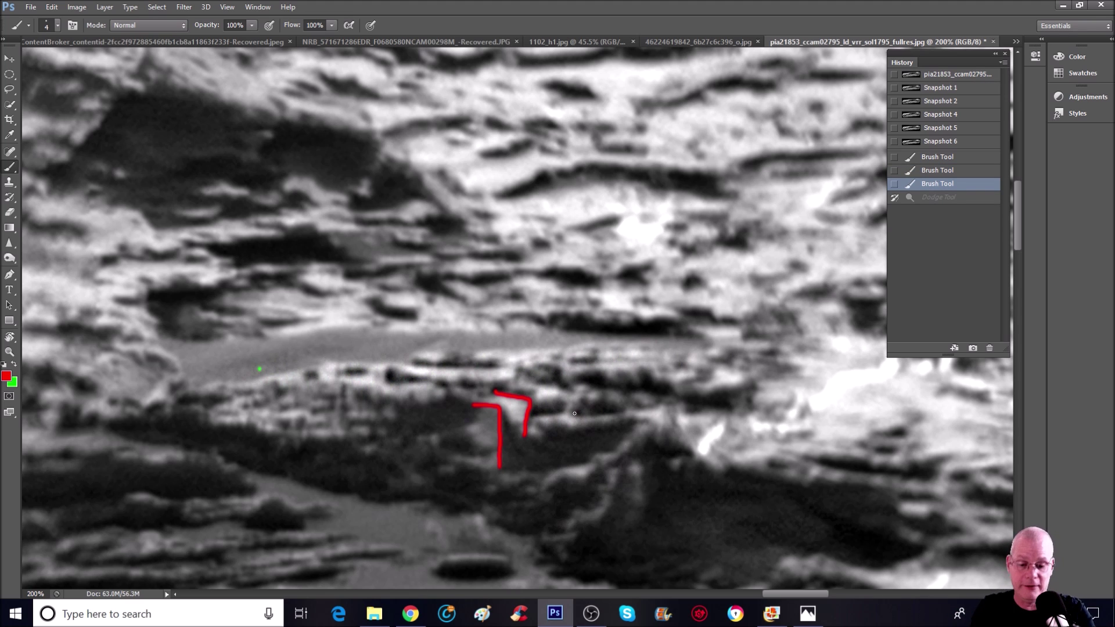
Trace a green line above the low end of the ridgeline at 66.67%, curving around its jutting pointed tip.
{"action": "key", "text": "ctrl+minus"}
{"action": "key", "text": "ctrl+minus"}
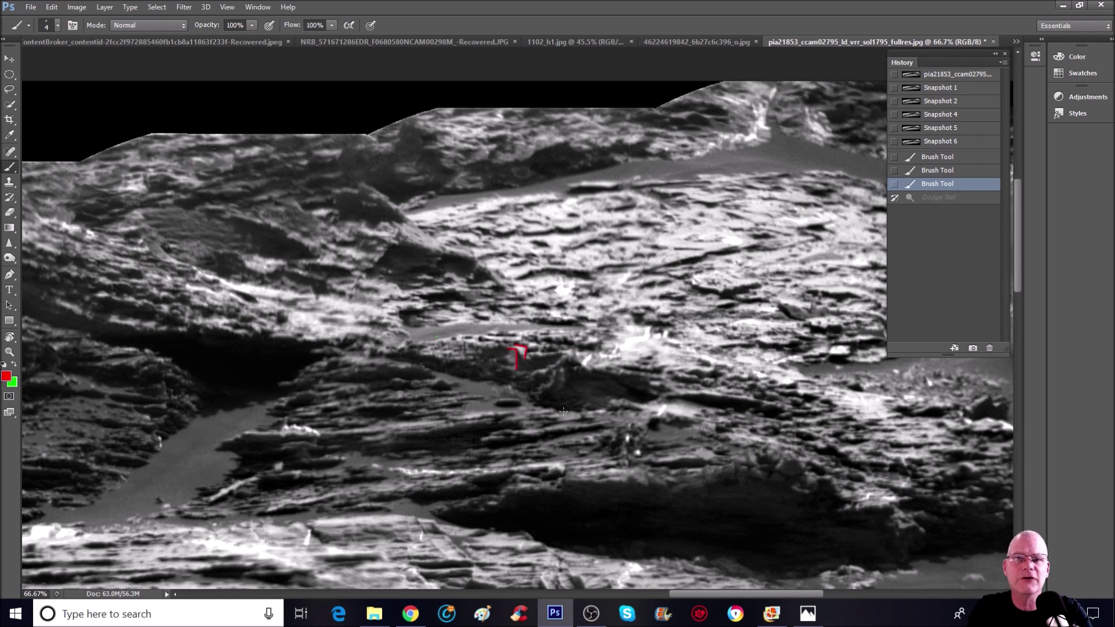
{"action": "left_click_drag", "start_coordinate": [677, 593], "coordinate": [596, 606]}
{"action": "left_click_drag", "start_coordinate": [438, 550], "coordinate": [496, 602]}
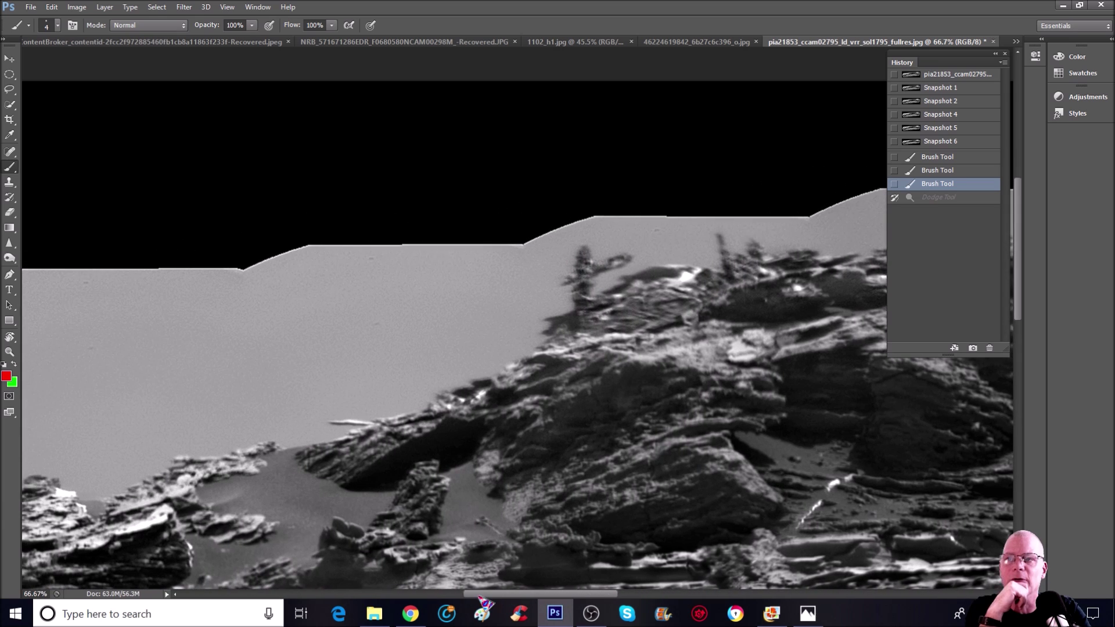
{"action": "scroll", "coordinate": [266, 475], "scroll_direction": "down", "scroll_amount": 3}
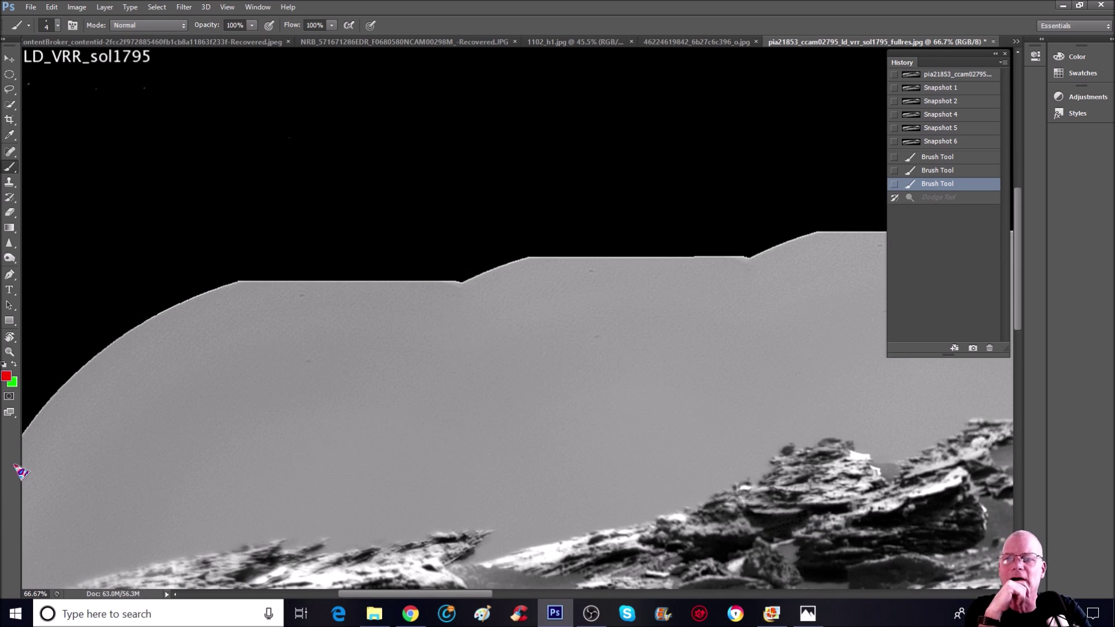
{"action": "scroll", "coordinate": [927, 369], "scroll_direction": "down", "scroll_amount": 10}
{"action": "key", "text": "x"}
{"action": "mouse_move", "coordinate": [120, 374]}
{"action": "left_mouse_down"}
{"action": "mouse_move", "coordinate": [404, 329]}
{"action": "mouse_move", "coordinate": [510, 366]}
{"action": "mouse_move", "coordinate": [466, 395]}
{"action": "left_mouse_up"}
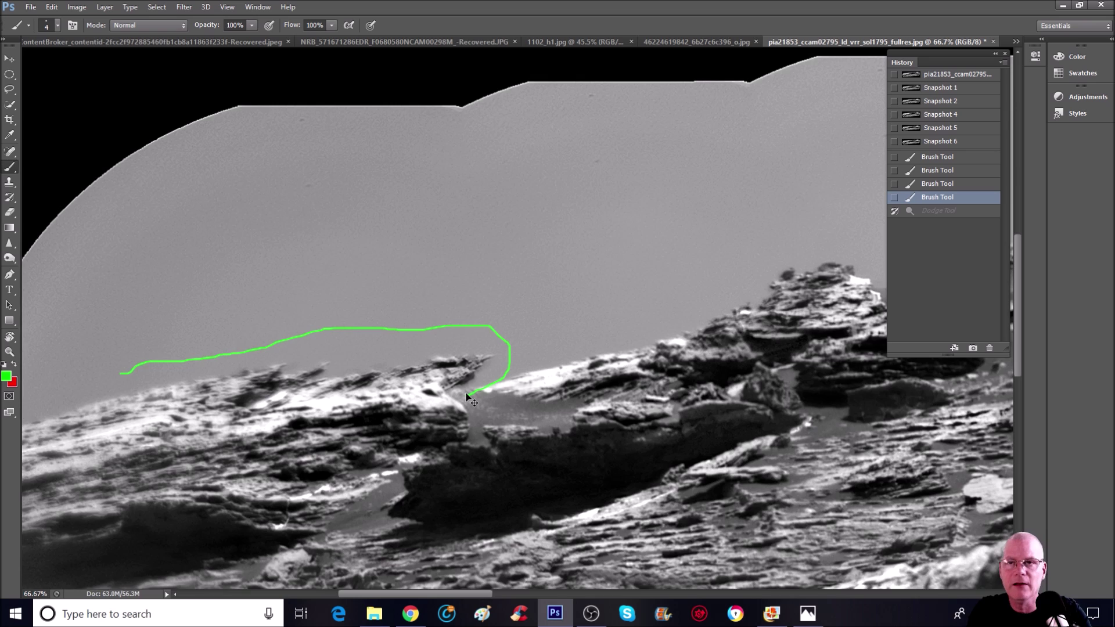
Examine the outlined low end of the ridgeline at 100%, and compare it with the rest of the panorama at 33.33%.
{"action": "key", "text": "ctrl+plus"}
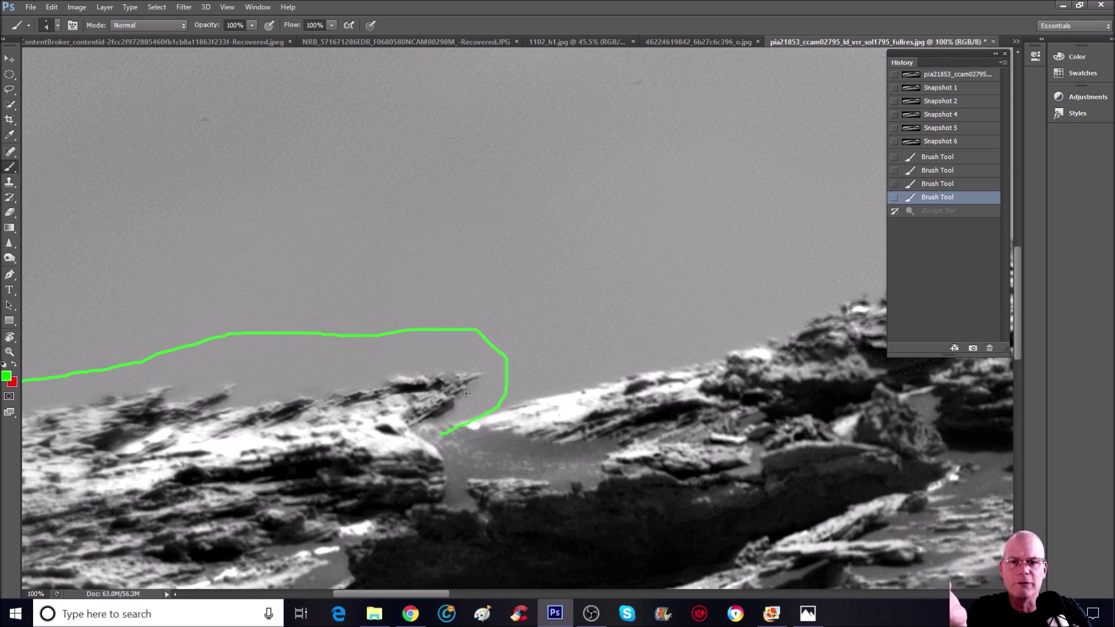
{"action": "scroll", "coordinate": [476, 398], "scroll_direction": "down", "scroll_amount": 3}
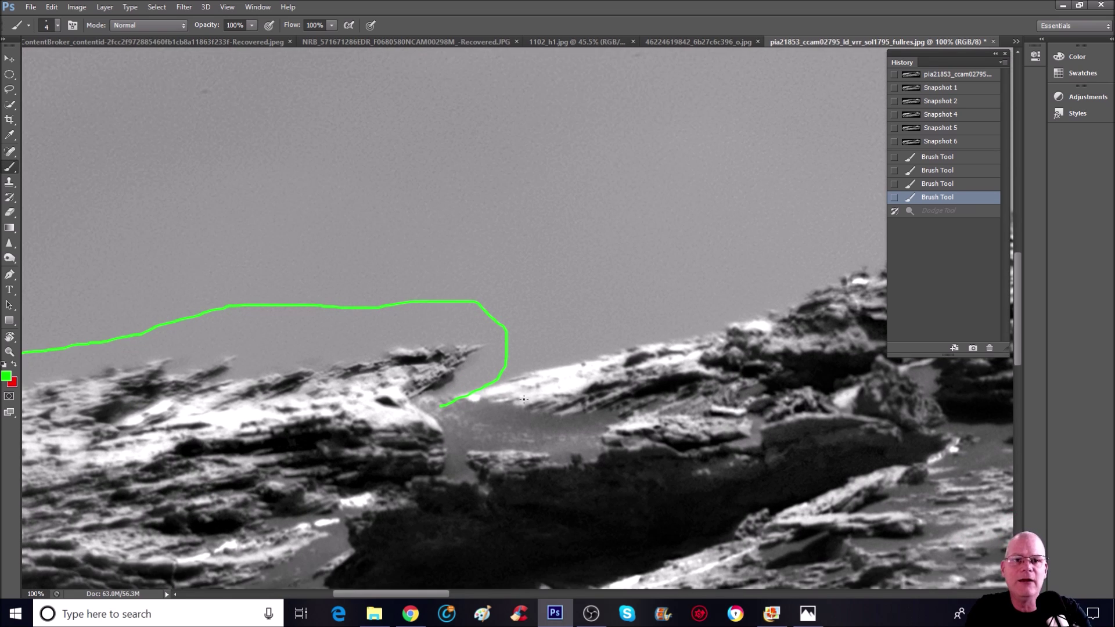
{"action": "key", "text": "ctrl+minus"}
{"action": "key", "text": "ctrl+minus"}
{"action": "key", "text": "ctrl+minus"}
{"action": "key", "text": "ctrl+plus"}
{"action": "left_click_drag", "start_coordinate": [600, 594], "coordinate": [739, 594]}
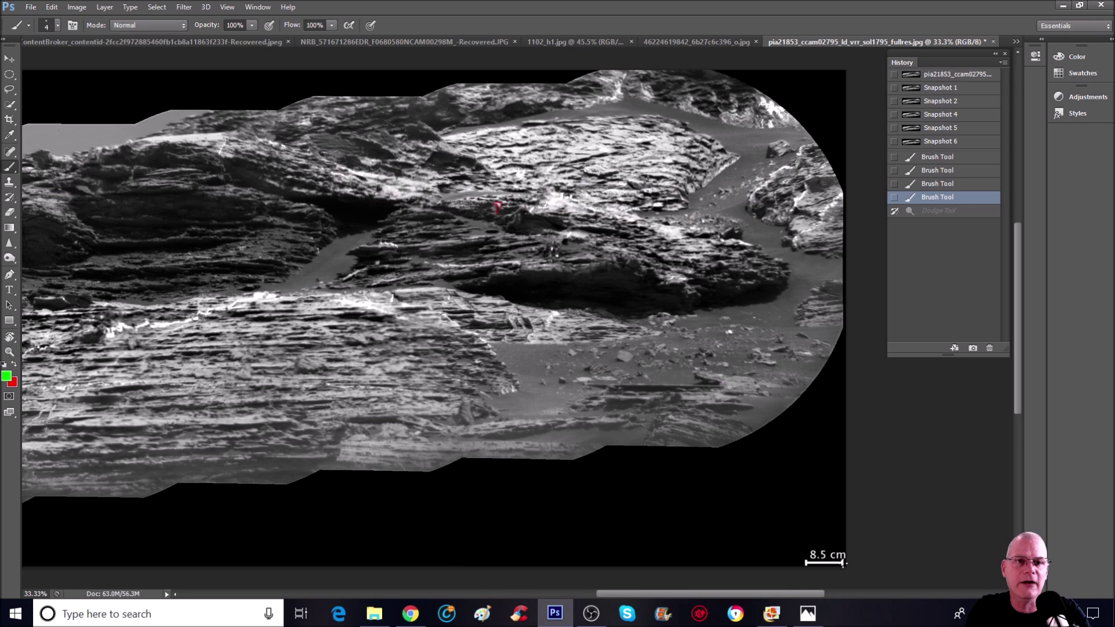
{"action": "left_click_drag", "start_coordinate": [788, 594], "coordinate": [604, 594]}
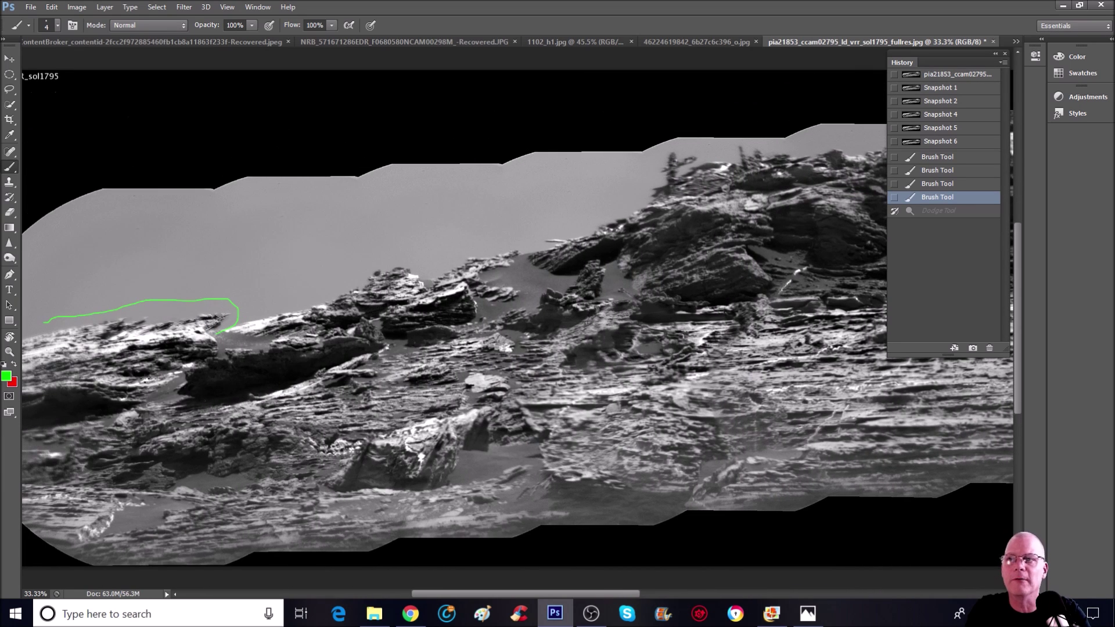
{"action": "left_click_drag", "start_coordinate": [517, 593], "coordinate": [455, 594]}
Circle the slanted slab beneath the ridgeline's pointed tip in green at about 226% magnification.
{"action": "left_click", "coordinate": [9, 351]}
{"action": "left_click_drag", "start_coordinate": [361, 271], "coordinate": [462, 362]}
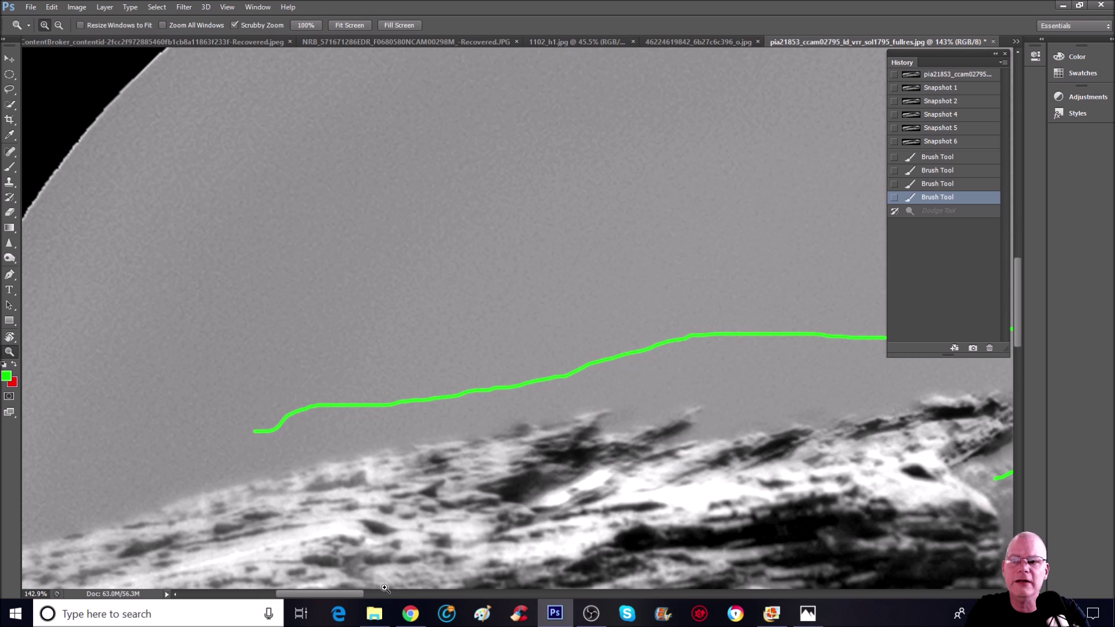
{"action": "left_click_drag", "start_coordinate": [366, 594], "coordinate": [400, 595]}
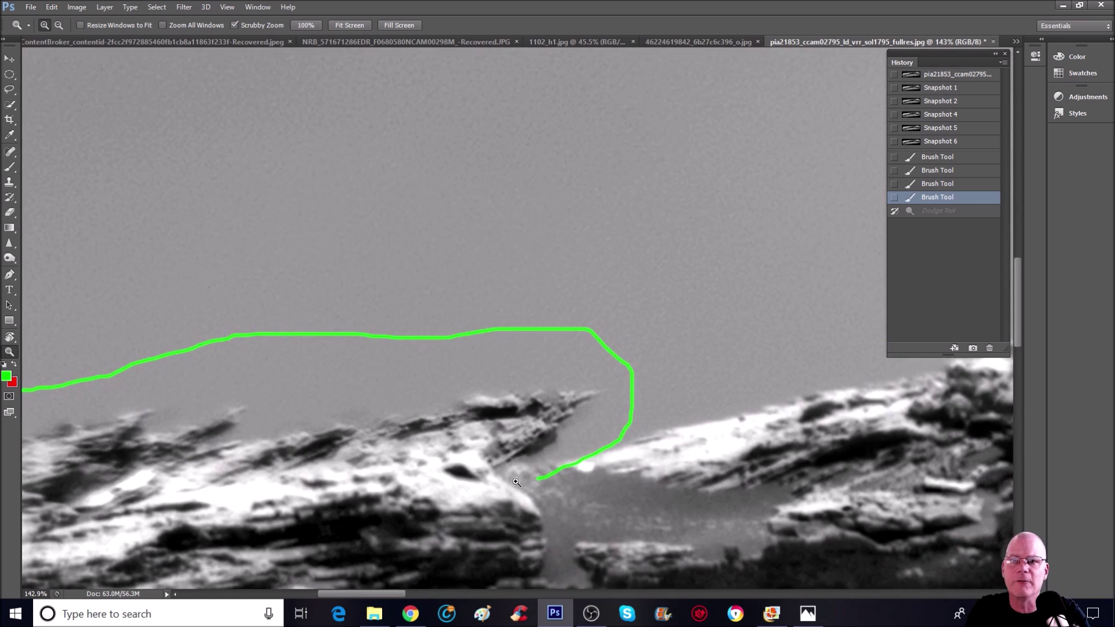
{"action": "left_click_drag", "start_coordinate": [509, 430], "coordinate": [546, 404]}
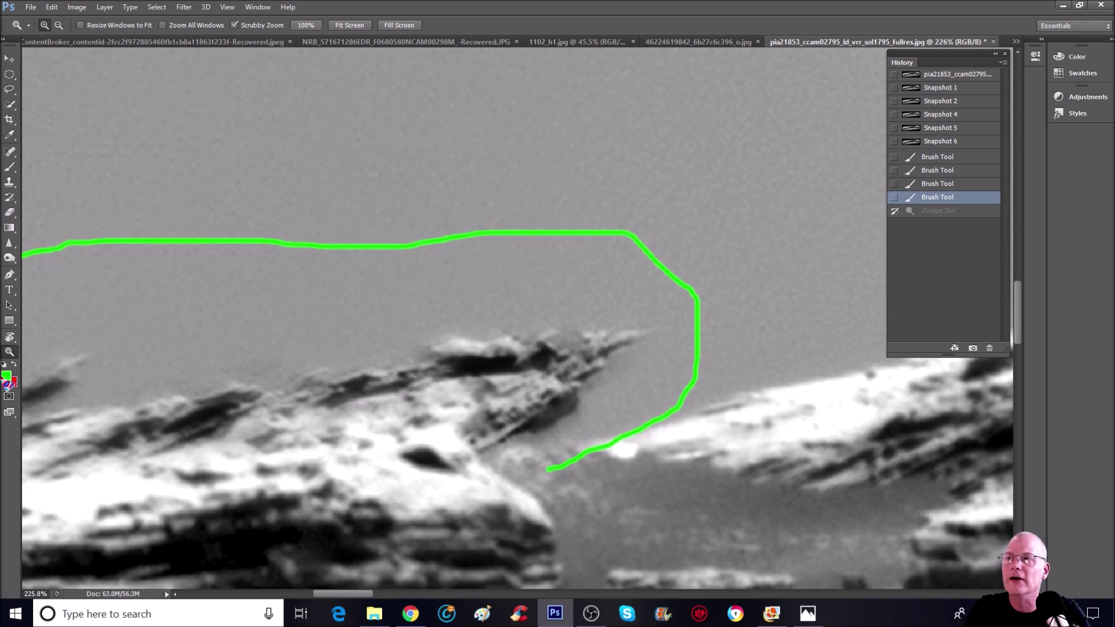
{"action": "left_click", "coordinate": [10, 167]}
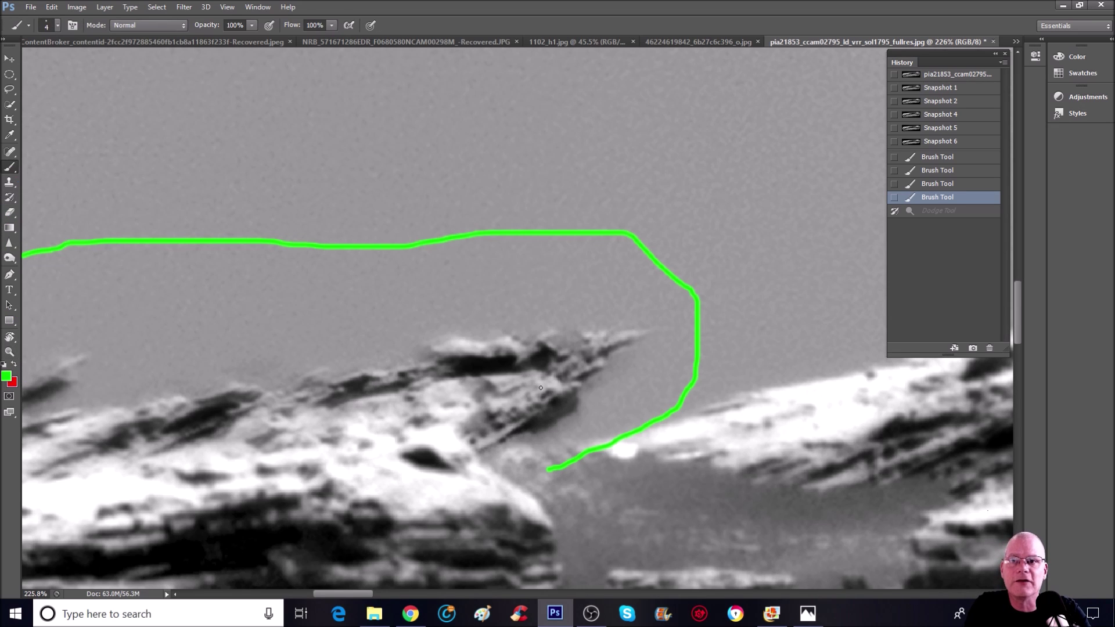
{"action": "mouse_move", "coordinate": [446, 412]}
{"action": "left_mouse_down"}
{"action": "mouse_move", "coordinate": [441, 465]}
{"action": "mouse_move", "coordinate": [517, 450]}
{"action": "mouse_move", "coordinate": [605, 388]}
{"action": "mouse_move", "coordinate": [538, 371]}
{"action": "mouse_move", "coordinate": [465, 408]}
{"action": "left_mouse_up"}
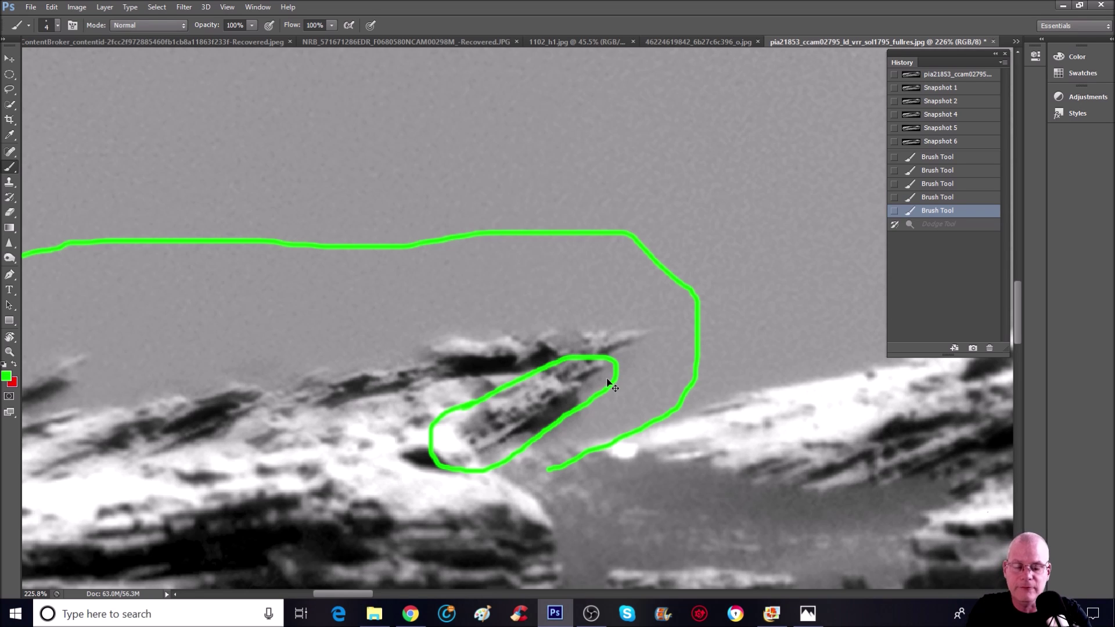
Examine the circled slab's surroundings, the rock field below it, and the sandy slope with the two rounded rocks at 100%.
{"action": "key", "text": "ctrl+minus"}
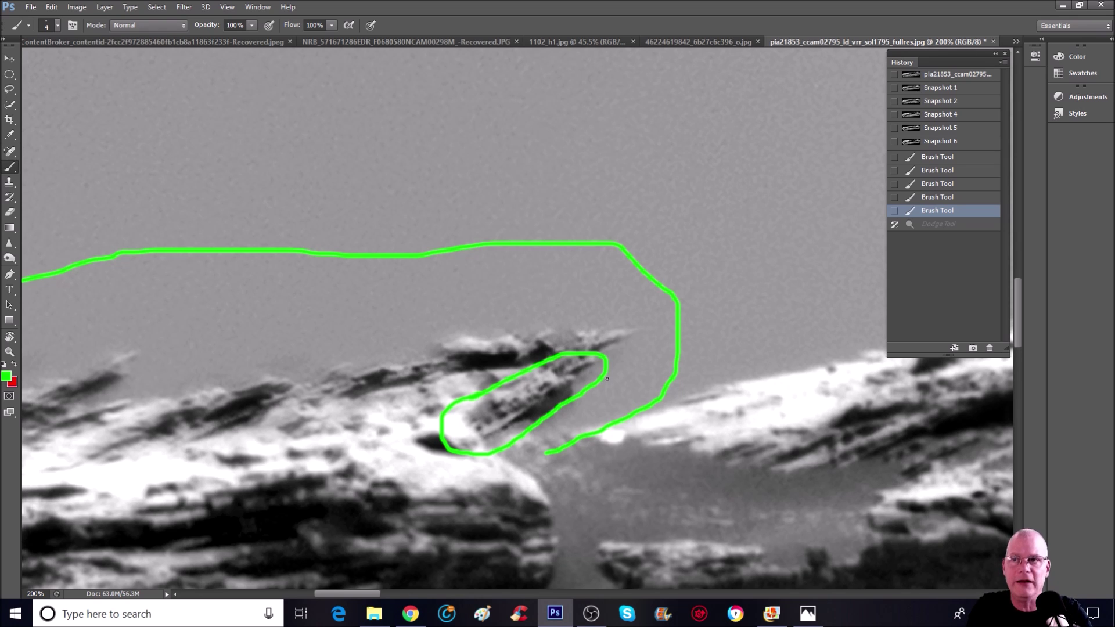
{"action": "key", "text": "ctrl+minus"}
{"action": "scroll", "coordinate": [579, 382], "scroll_direction": "down", "scroll_amount": 2}
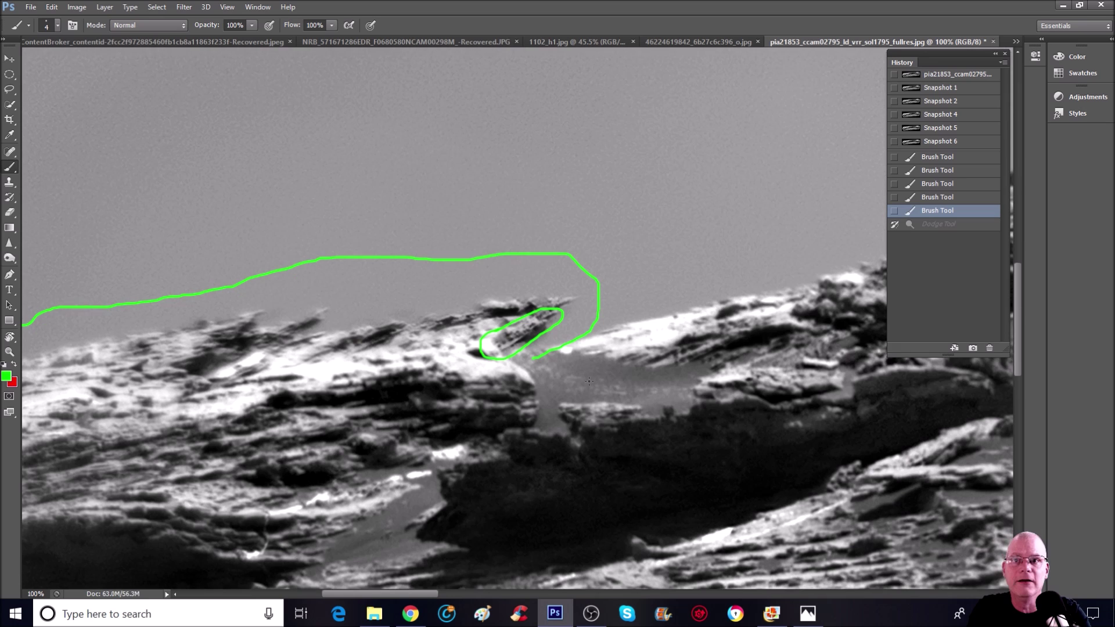
{"action": "scroll", "coordinate": [579, 381], "scroll_direction": "down", "scroll_amount": 5}
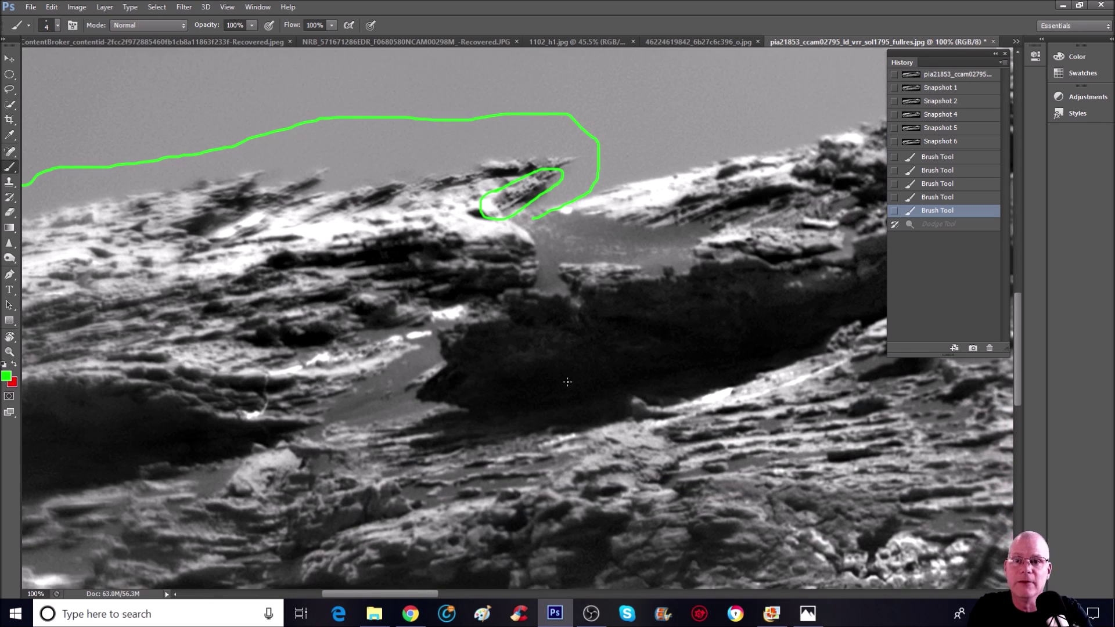
{"action": "scroll", "coordinate": [554, 386], "scroll_direction": "down", "scroll_amount": 1}
{"action": "scroll", "coordinate": [510, 492], "scroll_direction": "down", "scroll_amount": 3}
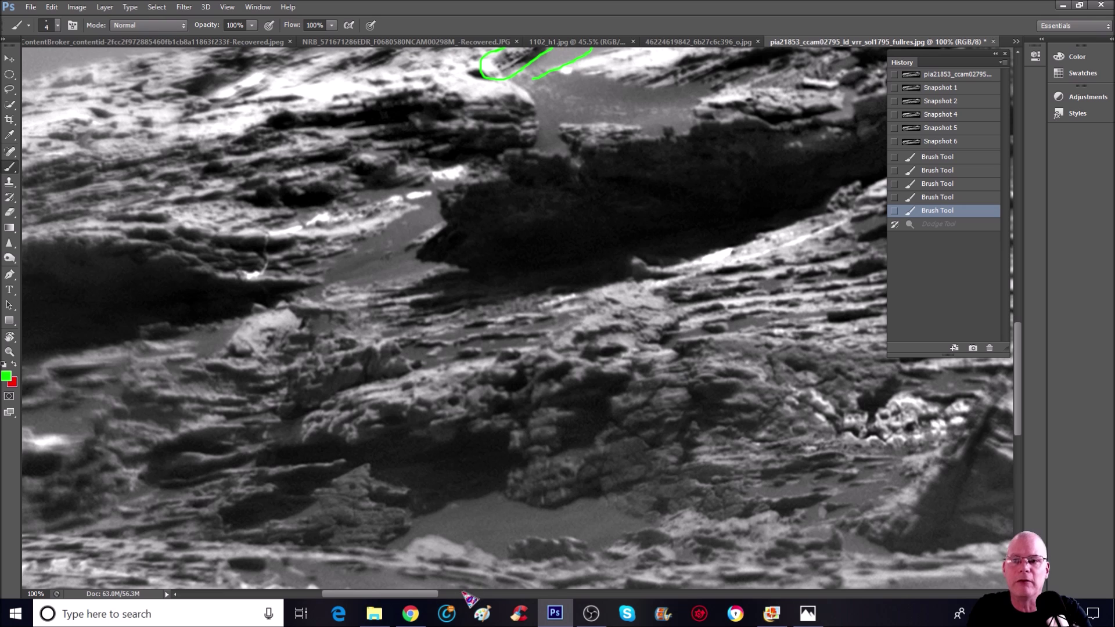
{"action": "left_click_drag", "start_coordinate": [414, 595], "coordinate": [485, 595]}
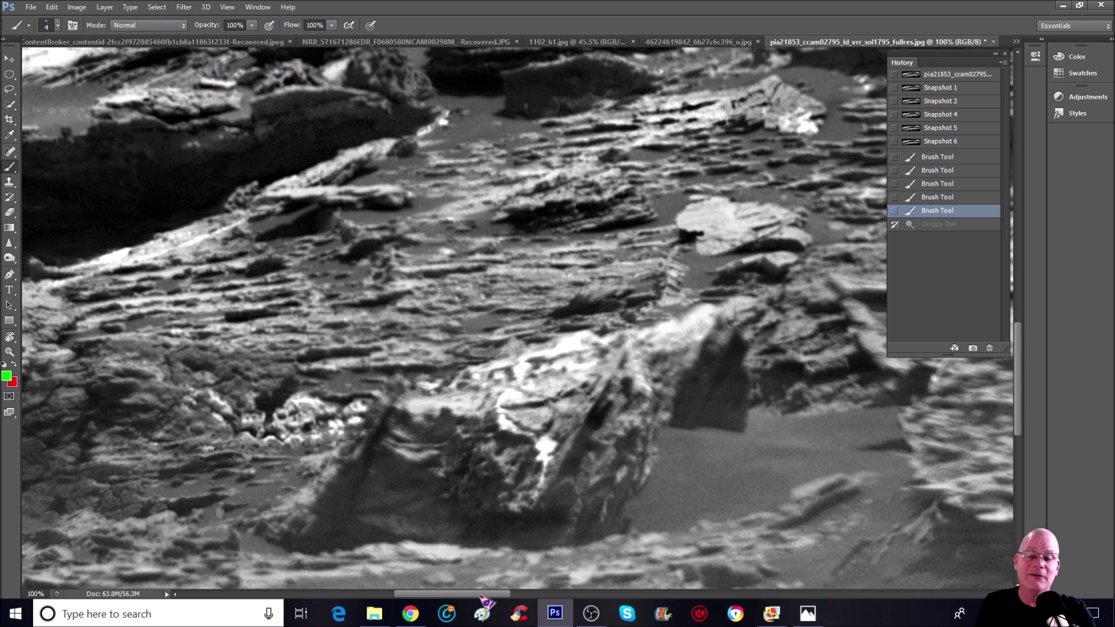
{"action": "left_click_drag", "start_coordinate": [481, 597], "coordinate": [531, 599]}
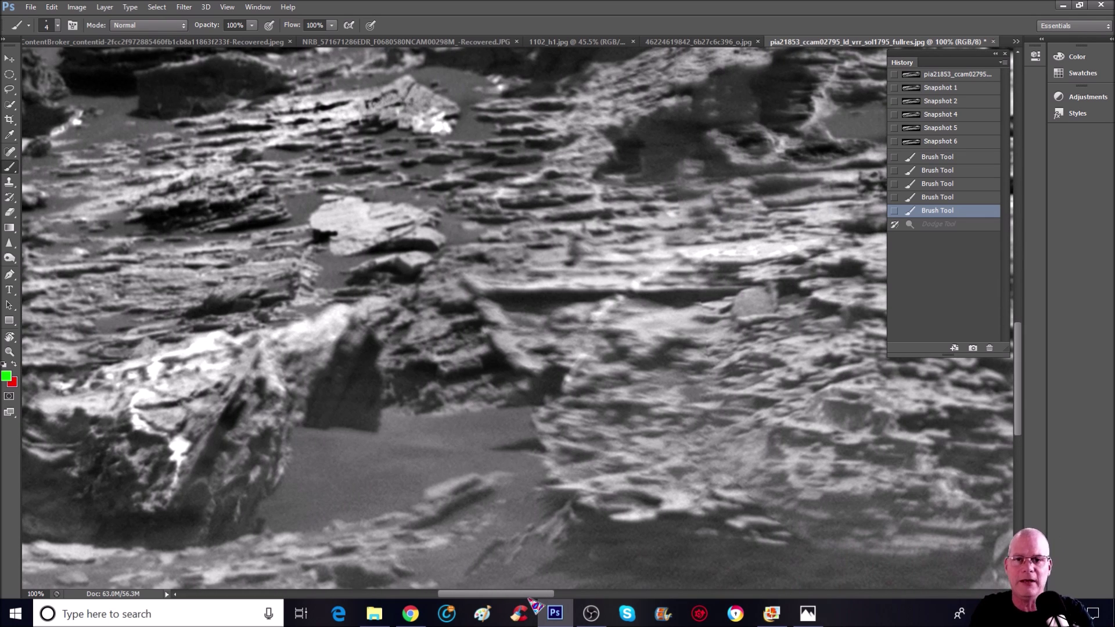
{"action": "scroll", "coordinate": [516, 268], "scroll_direction": "up", "scroll_amount": 10}
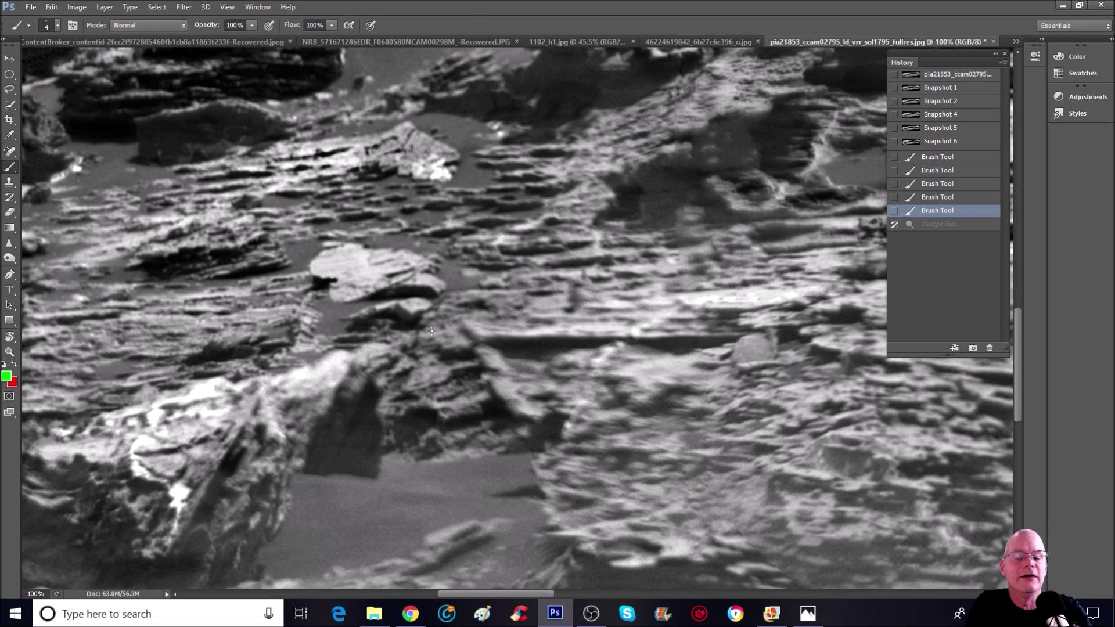
{"action": "scroll", "coordinate": [515, 267], "scroll_direction": "up", "scroll_amount": 3}
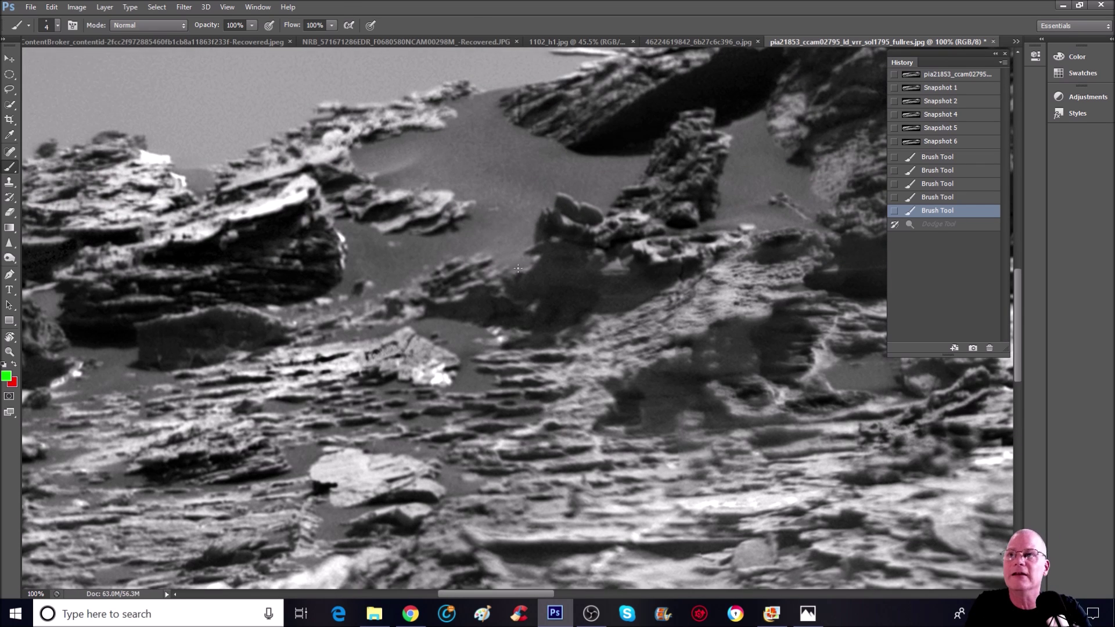
{"action": "scroll", "coordinate": [589, 315], "scroll_direction": "up", "scroll_amount": 1}
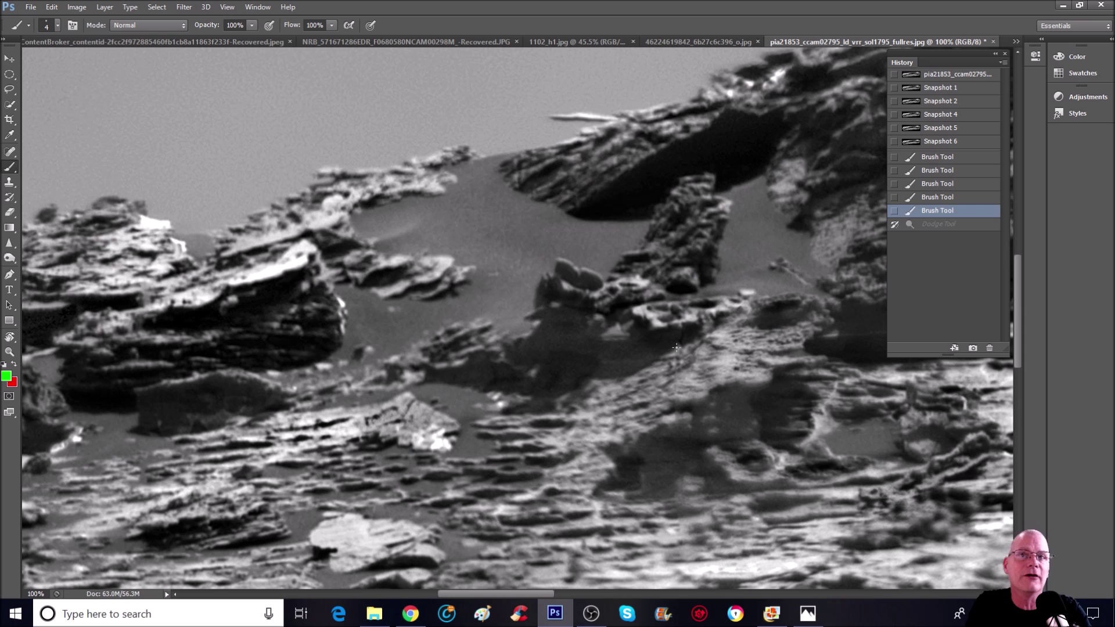
Circle the bright rock beside the two rounded shapes in green at 200%, fill in its dark slit, and restore Snapshot 6.
{"action": "key", "text": "ctrl+plus"}
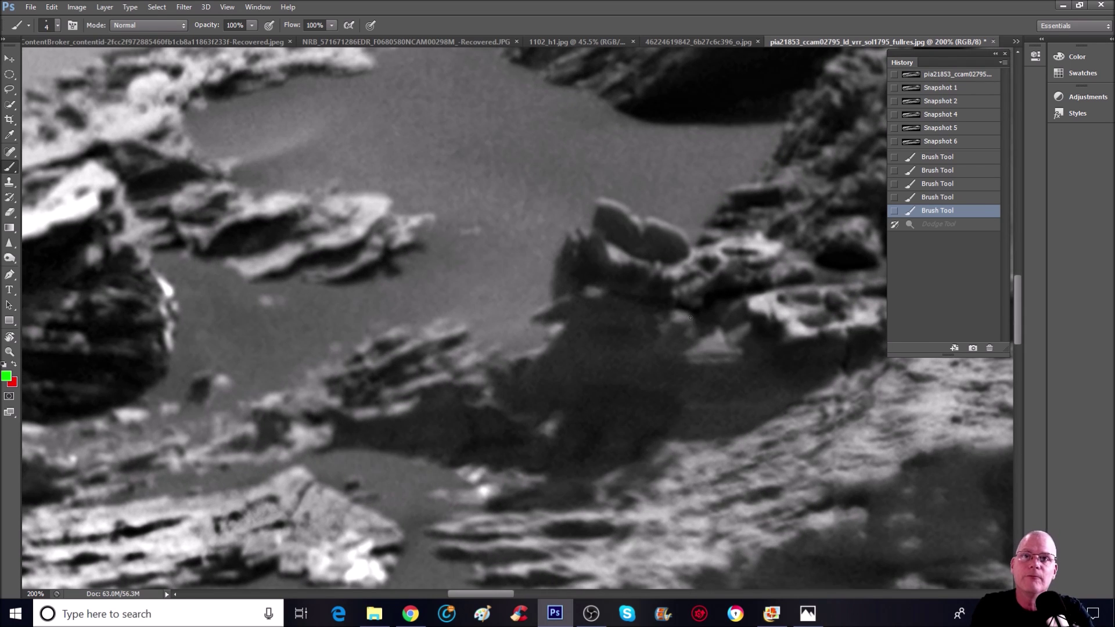
{"action": "scroll", "coordinate": [476, 588], "scroll_direction": "right", "scroll_amount": 5}
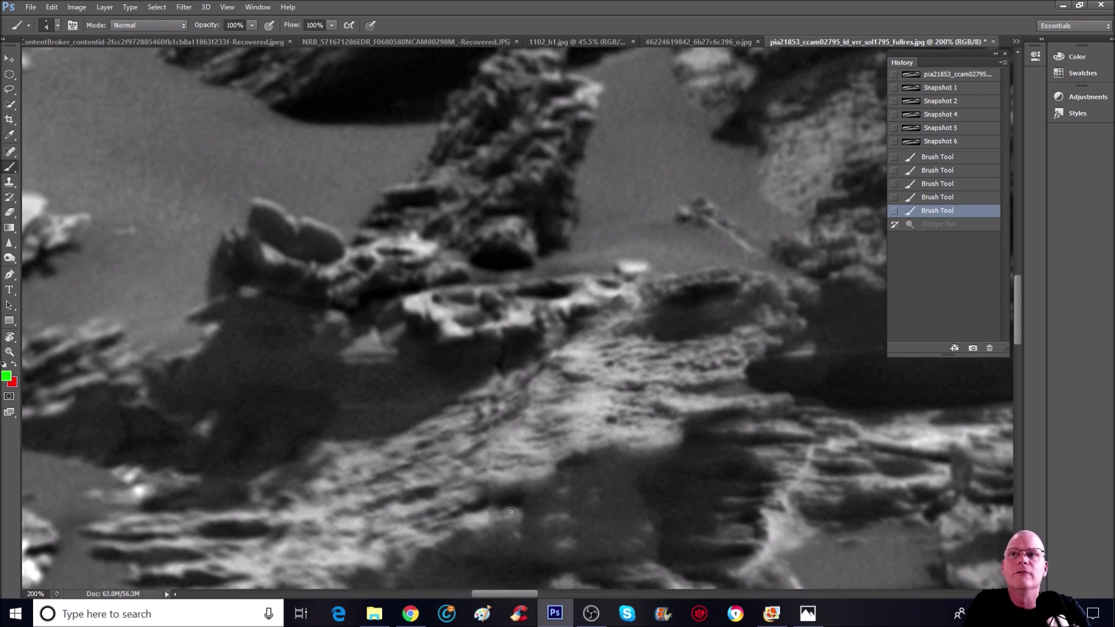
{"action": "mouse_move", "coordinate": [358, 220]}
{"action": "left_mouse_down"}
{"action": "mouse_move", "coordinate": [345, 266]}
{"action": "mouse_move", "coordinate": [442, 276]}
{"action": "mouse_move", "coordinate": [414, 212]}
{"action": "mouse_move", "coordinate": [378, 205]}
{"action": "left_mouse_up"}
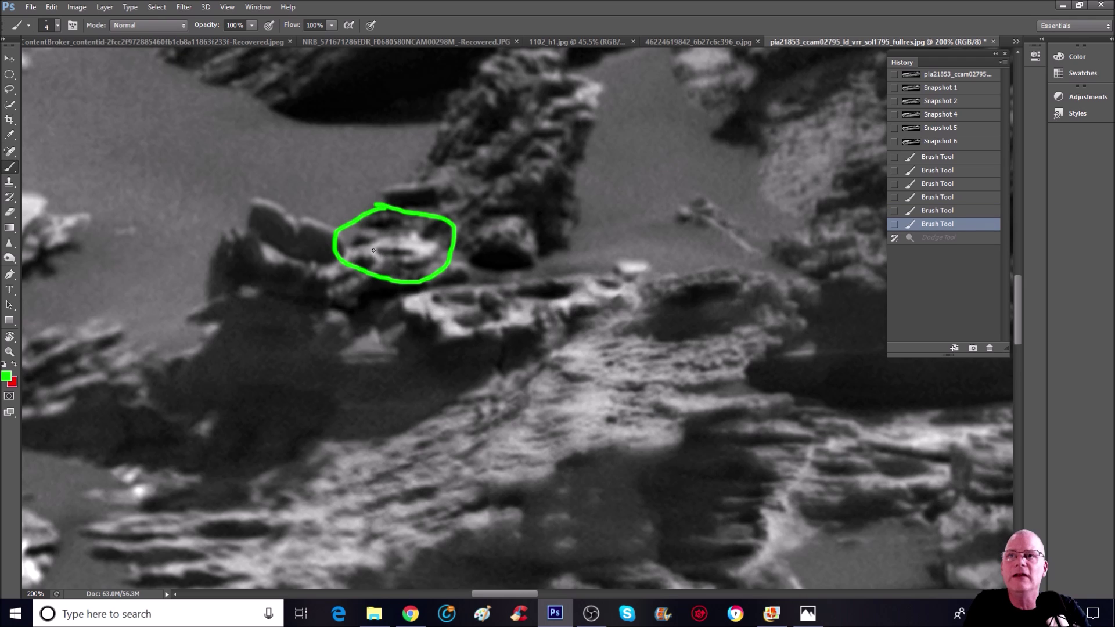
{"action": "mouse_move", "coordinate": [380, 254]}
{"action": "left_mouse_down"}
{"action": "mouse_move", "coordinate": [396, 256]}
{"action": "mouse_move", "coordinate": [375, 250]}
{"action": "left_mouse_up"}
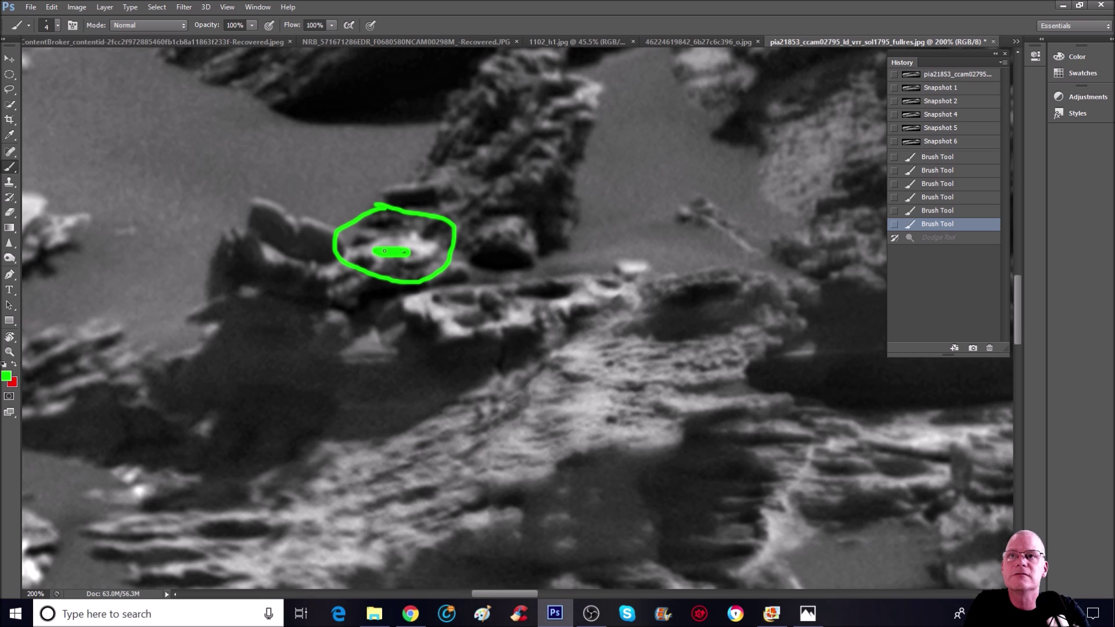
{"action": "mouse_move", "coordinate": [401, 251]}
{"action": "left_mouse_down"}
{"action": "mouse_move", "coordinate": [378, 252]}
{"action": "mouse_move", "coordinate": [388, 238]}
{"action": "mouse_move", "coordinate": [436, 240]}
{"action": "mouse_move", "coordinate": [424, 259]}
{"action": "mouse_move", "coordinate": [378, 262]}
{"action": "left_mouse_up"}
{"action": "left_click", "coordinate": [952, 141]}
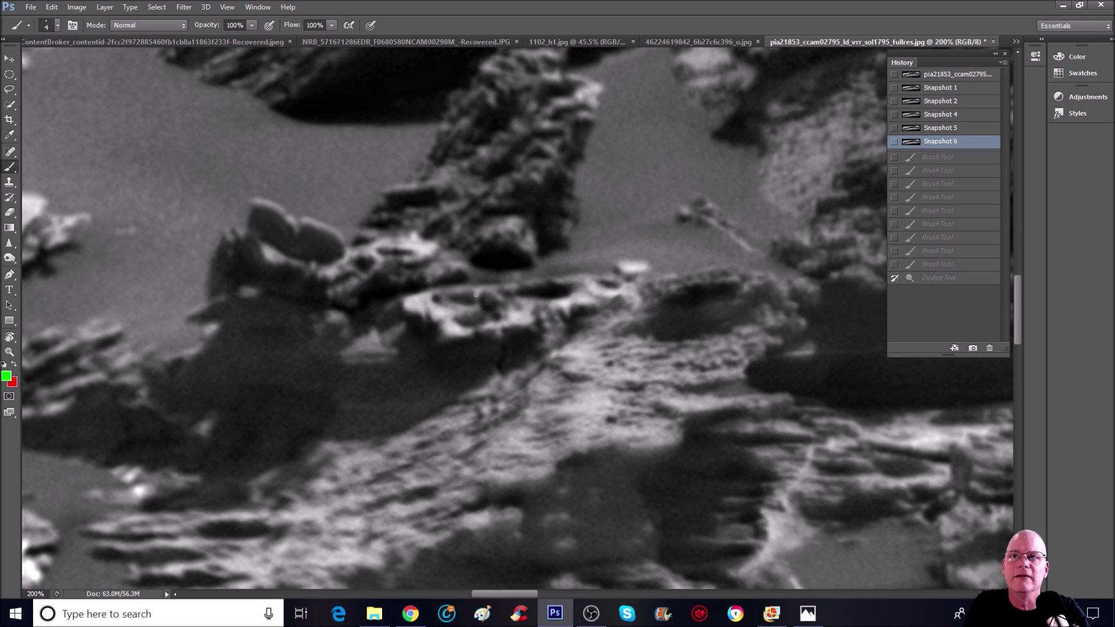
Circle the bright elongated rock ledge below and beside the two rounded shapes in green at 200%.
{"action": "mouse_move", "coordinate": [425, 280]}
{"action": "left_mouse_down"}
{"action": "mouse_move", "coordinate": [384, 314]}
{"action": "mouse_move", "coordinate": [552, 353]}
{"action": "mouse_move", "coordinate": [645, 303]}
{"action": "mouse_move", "coordinate": [503, 264]}
{"action": "mouse_move", "coordinate": [421, 281]}
{"action": "left_mouse_up"}
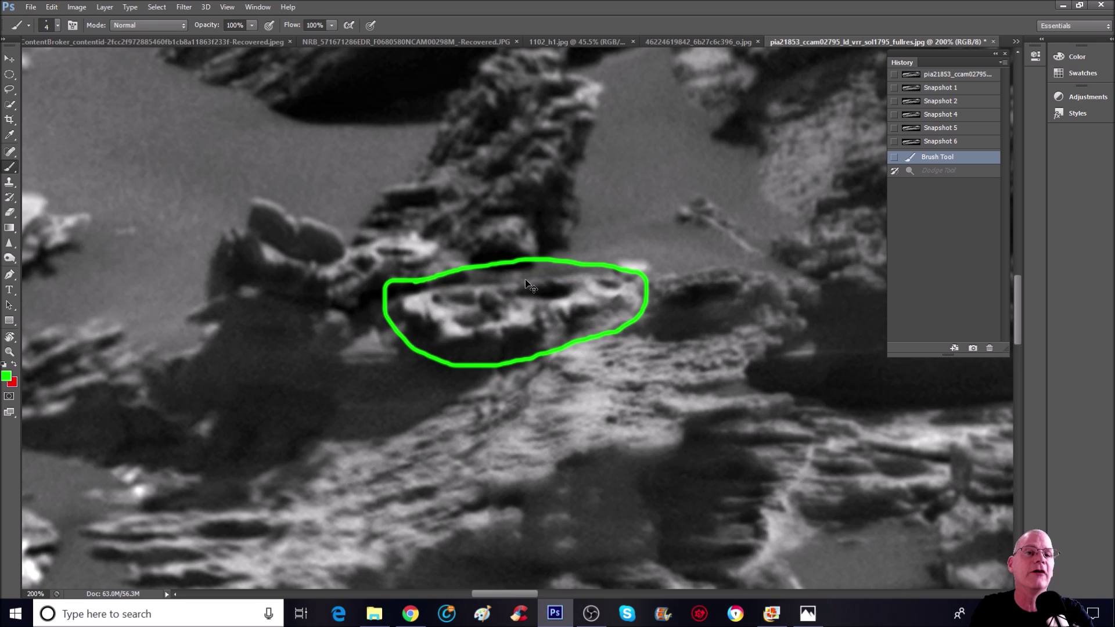
{"action": "key", "text": "ctrl+minus"}
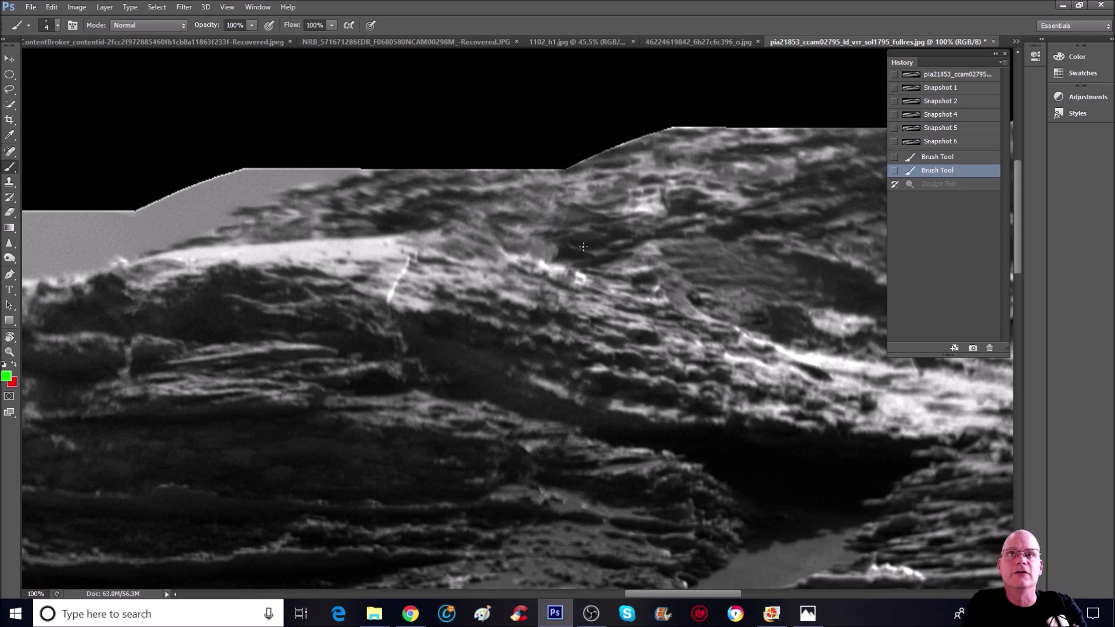
Circle the bright patch on the upper slope in green at 200%, outline its small square shape, and restore Snapshot 6.
{"action": "scroll", "coordinate": [581, 247], "scroll_direction": "up", "scroll_amount": 2}
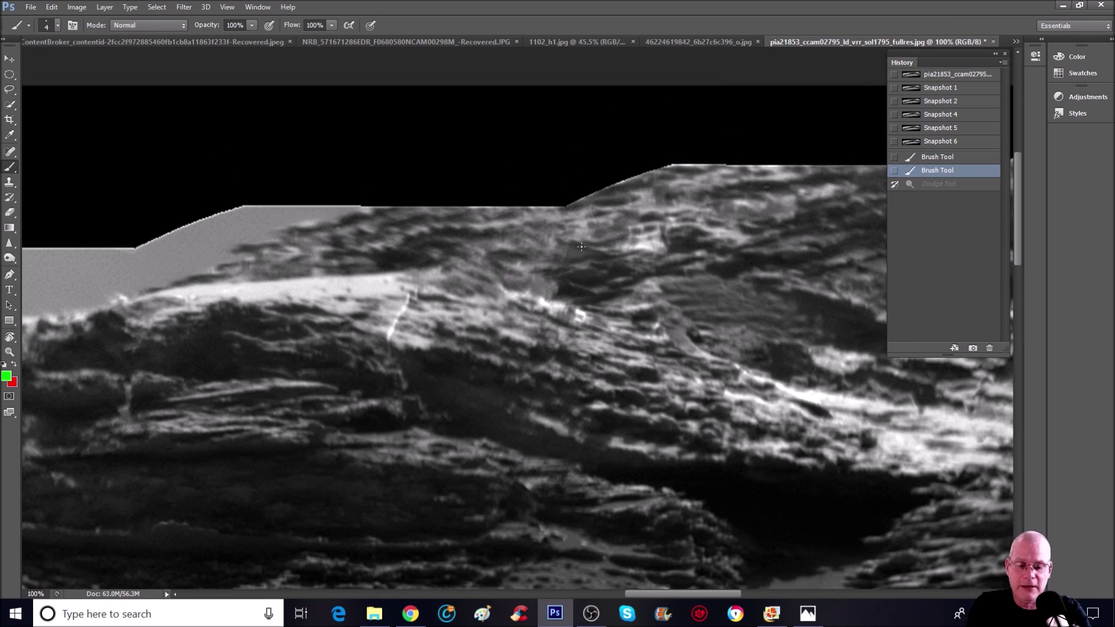
{"action": "key", "text": "ctrl+plus"}
{"action": "mouse_move", "coordinate": [584, 253]}
{"action": "left_mouse_down"}
{"action": "mouse_move", "coordinate": [519, 335]}
{"action": "mouse_move", "coordinate": [679, 344]}
{"action": "mouse_move", "coordinate": [642, 269]}
{"action": "mouse_move", "coordinate": [572, 260]}
{"action": "left_mouse_up"}
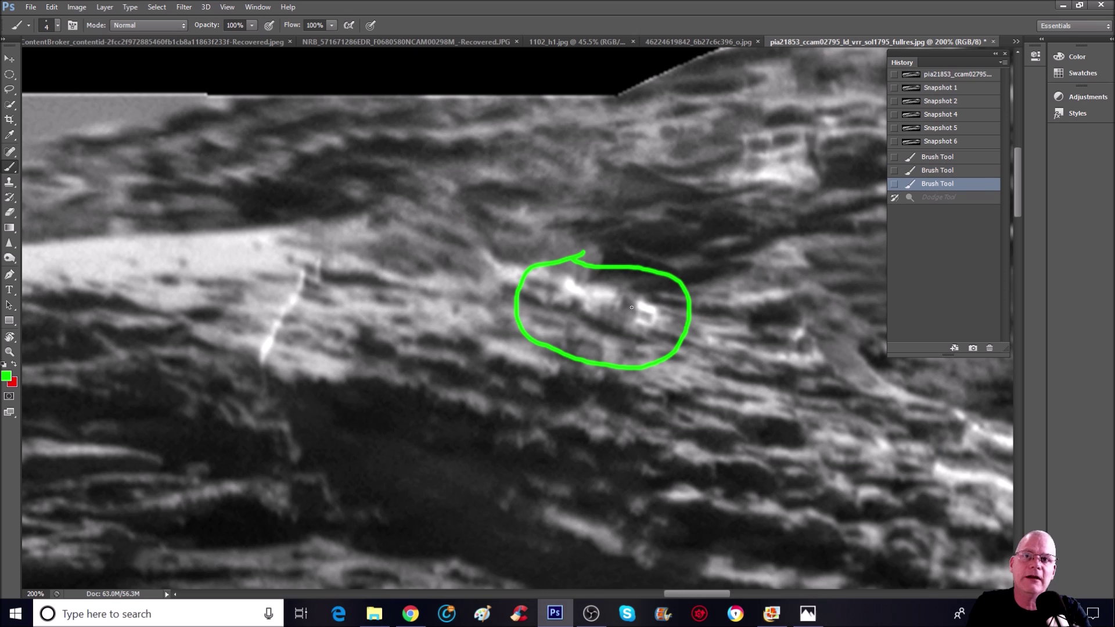
{"action": "left_click_drag", "start_coordinate": [645, 308], "coordinate": [653, 311]}
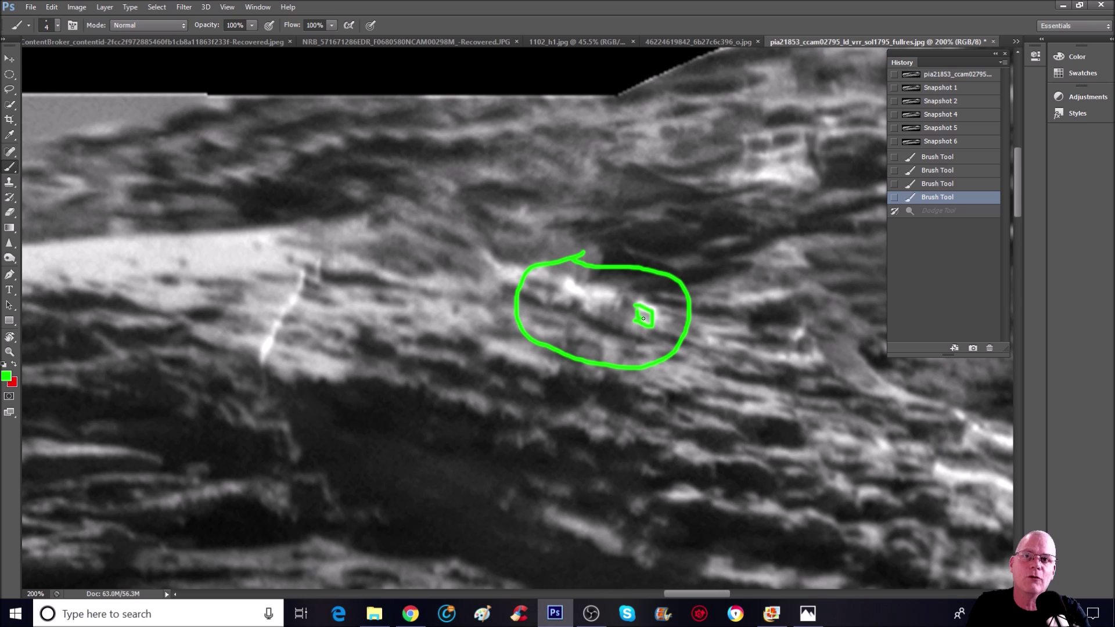
{"action": "left_click", "coordinate": [964, 141]}
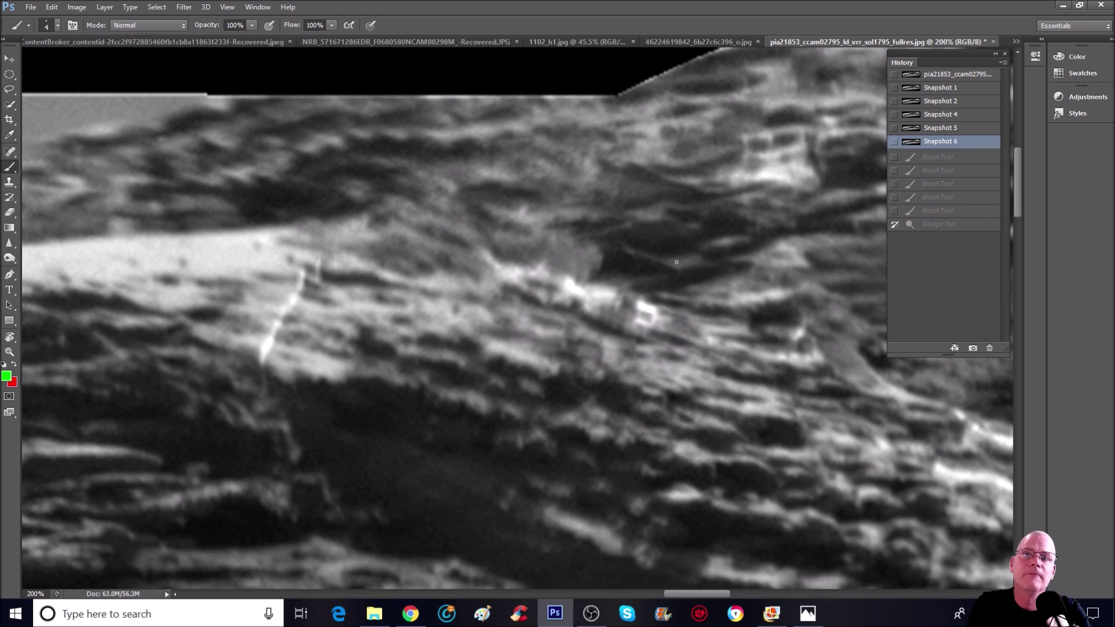
Circle only the small bright square shape in green, restore Snapshot 6, and circle it again more tightly.
{"action": "mouse_move", "coordinate": [633, 284]}
{"action": "left_mouse_down"}
{"action": "mouse_move", "coordinate": [679, 282]}
{"action": "mouse_move", "coordinate": [617, 337]}
{"action": "mouse_move", "coordinate": [645, 300]}
{"action": "left_mouse_up"}
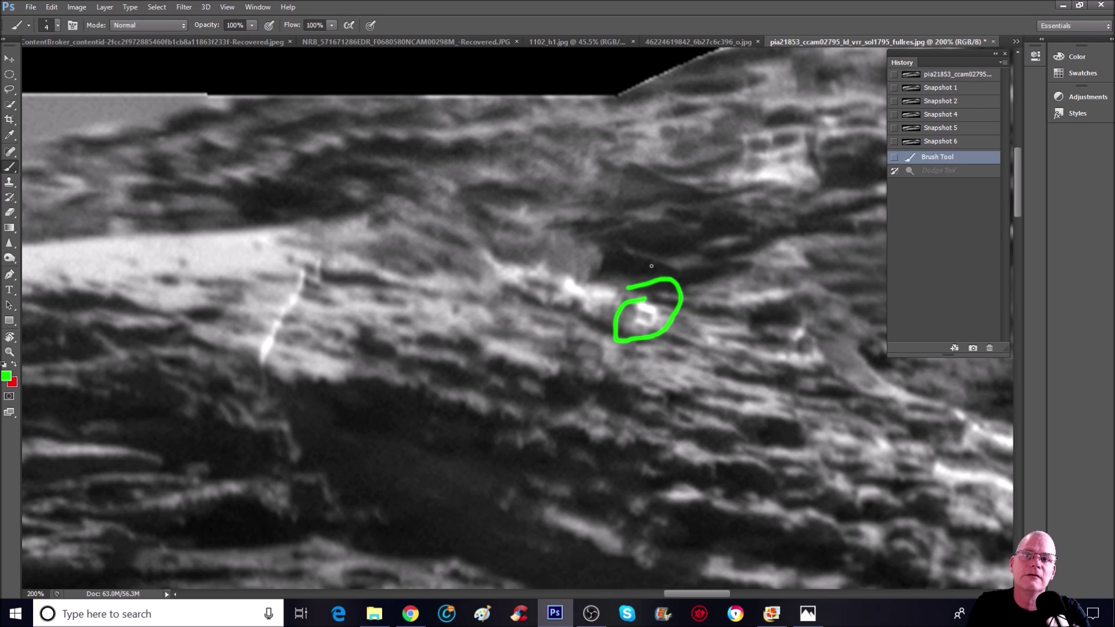
{"action": "left_click", "coordinate": [965, 142]}
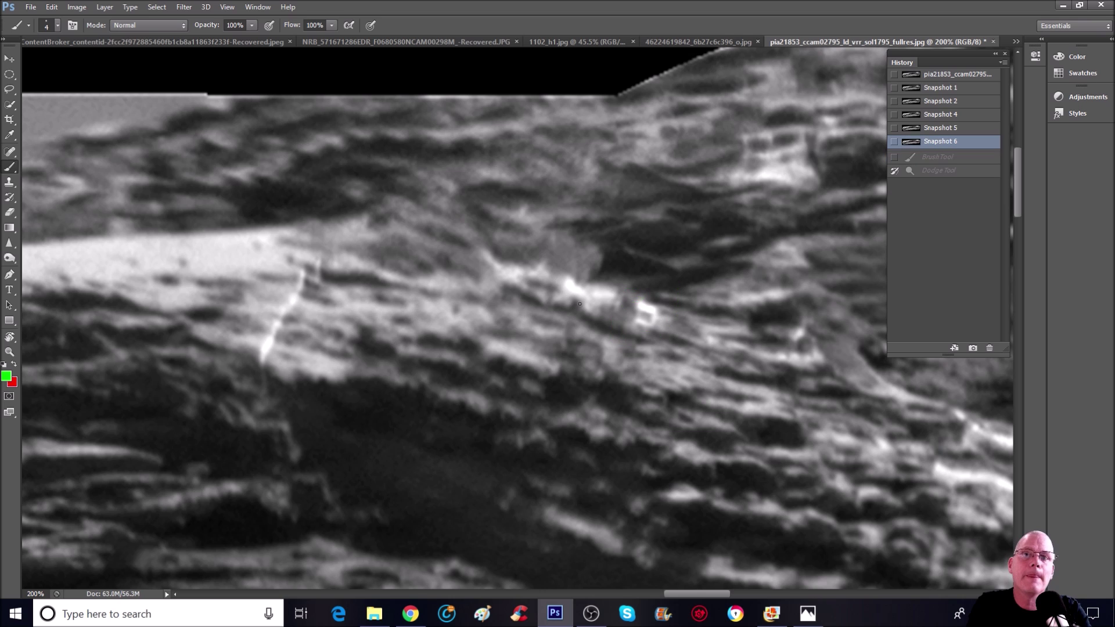
{"action": "mouse_move", "coordinate": [637, 293]}
{"action": "left_mouse_down"}
{"action": "mouse_move", "coordinate": [620, 317]}
{"action": "mouse_move", "coordinate": [666, 334]}
{"action": "mouse_move", "coordinate": [652, 291]}
{"action": "mouse_move", "coordinate": [629, 293]}
{"action": "left_mouse_up"}
{"action": "key", "text": "ctrl+minus"}
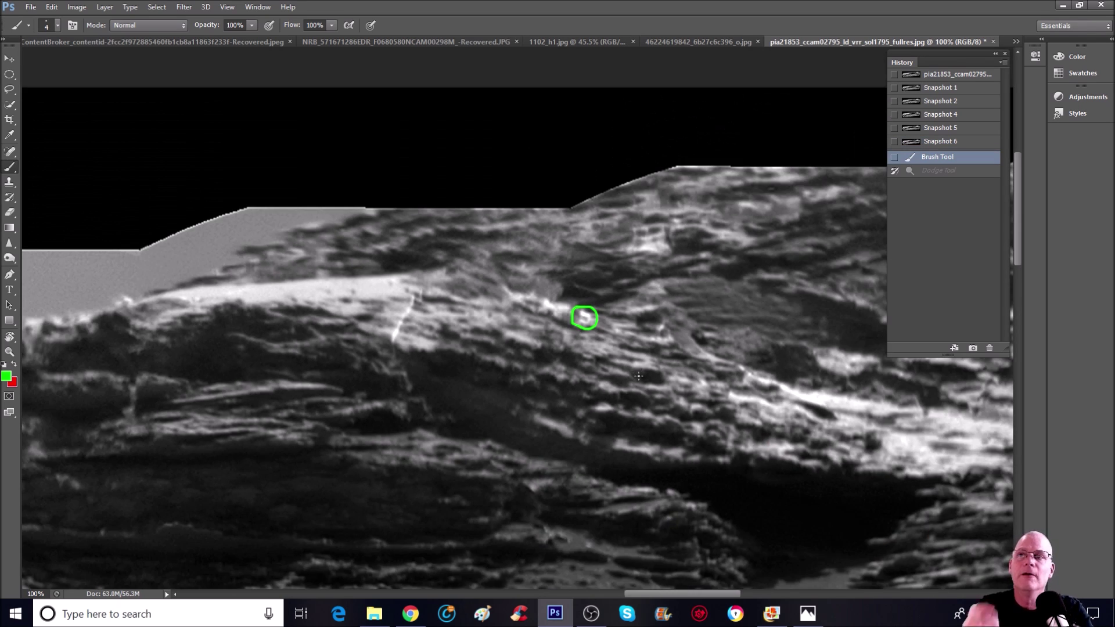
Outline the upright shape with its side arm in green at about 121%, mark the neighbouring jagged ridgeline shapes, and restore Snapshot 6.
{"action": "left_click_drag", "start_coordinate": [457, 524], "coordinate": [587, 606]}
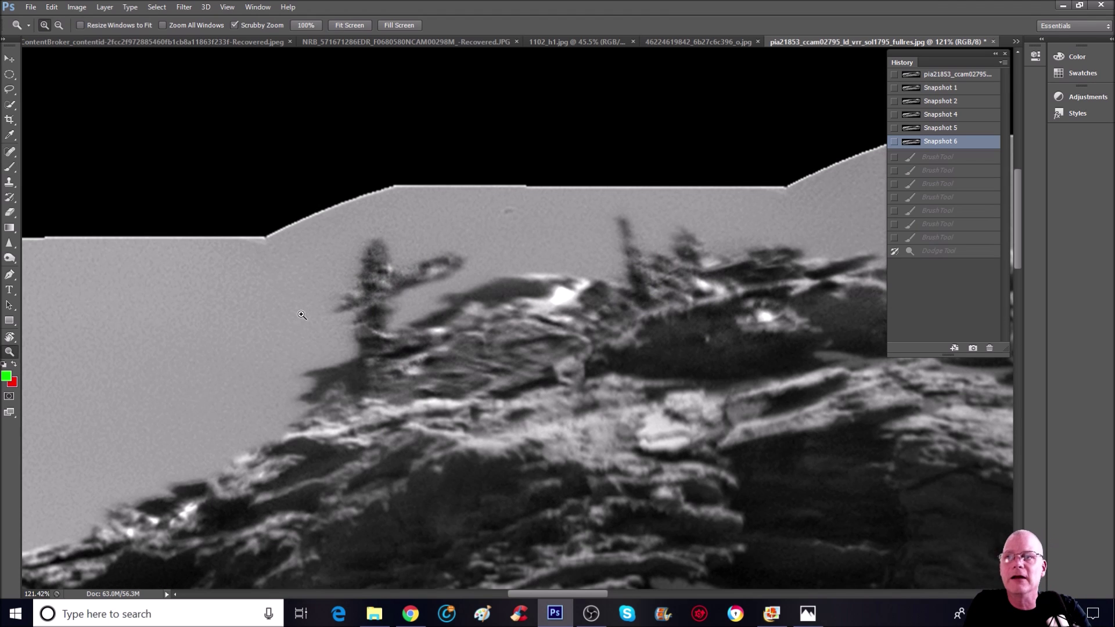
{"action": "left_click", "coordinate": [11, 167]}
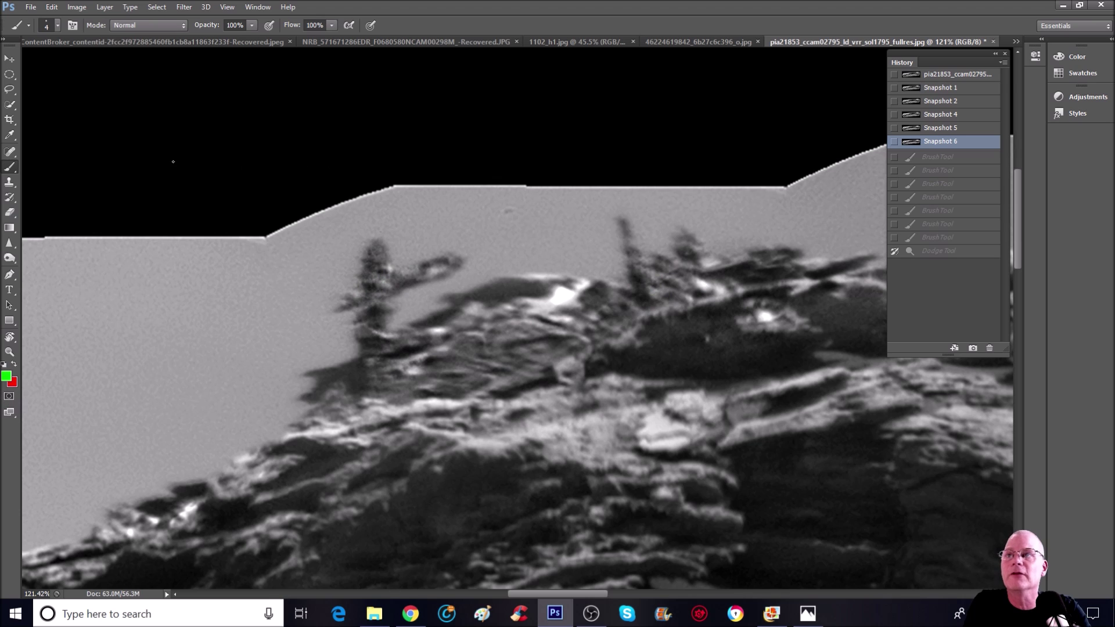
{"action": "mouse_move", "coordinate": [308, 261]}
{"action": "left_mouse_down"}
{"action": "mouse_move", "coordinate": [448, 219]}
{"action": "mouse_move", "coordinate": [498, 269]}
{"action": "mouse_move", "coordinate": [477, 244]}
{"action": "left_mouse_up"}
{"action": "left_click_drag", "start_coordinate": [306, 261], "coordinate": [331, 414]}
{"action": "mouse_move", "coordinate": [480, 285]}
{"action": "left_mouse_down"}
{"action": "mouse_move", "coordinate": [423, 299]}
{"action": "mouse_move", "coordinate": [408, 329]}
{"action": "left_mouse_up"}
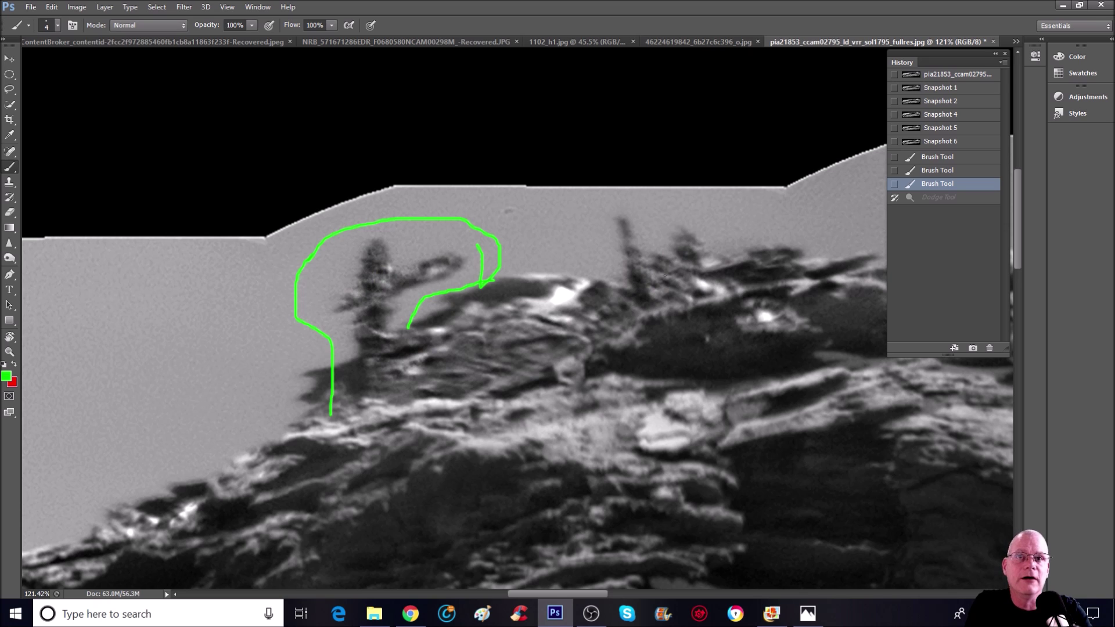
{"action": "left_click_drag", "start_coordinate": [684, 268], "coordinate": [781, 266]}
{"action": "left_click", "coordinate": [976, 143]}
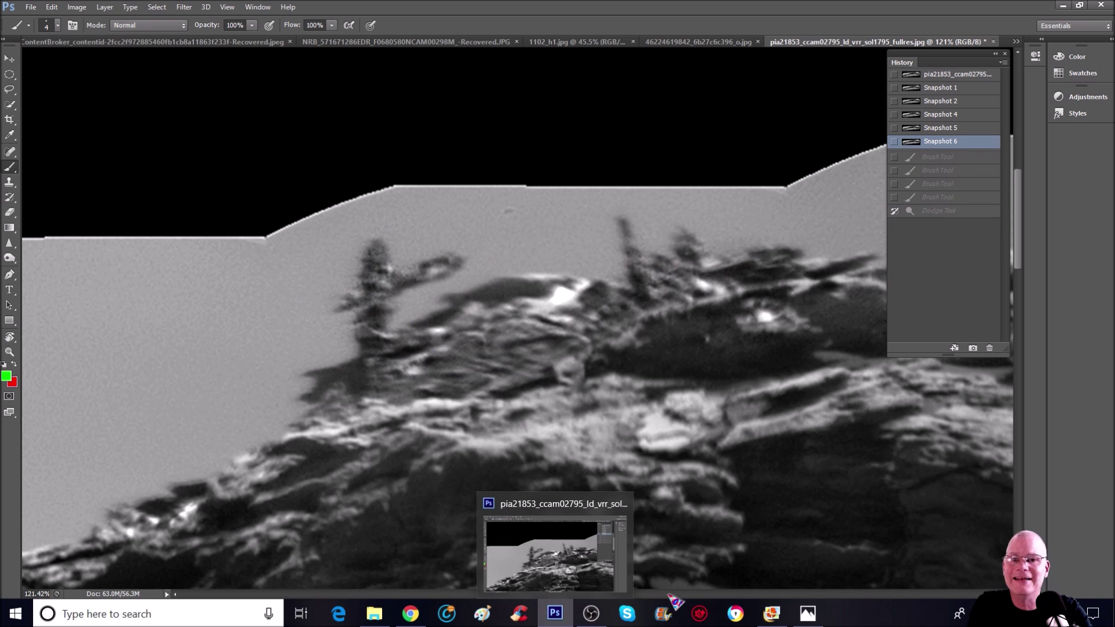
Trace the upright ridgeline shape and its side arm in green at 200%, view it at 100%, and restore Snapshot 6.
{"action": "scroll", "coordinate": [610, 597], "scroll_direction": "right", "scroll_amount": 3}
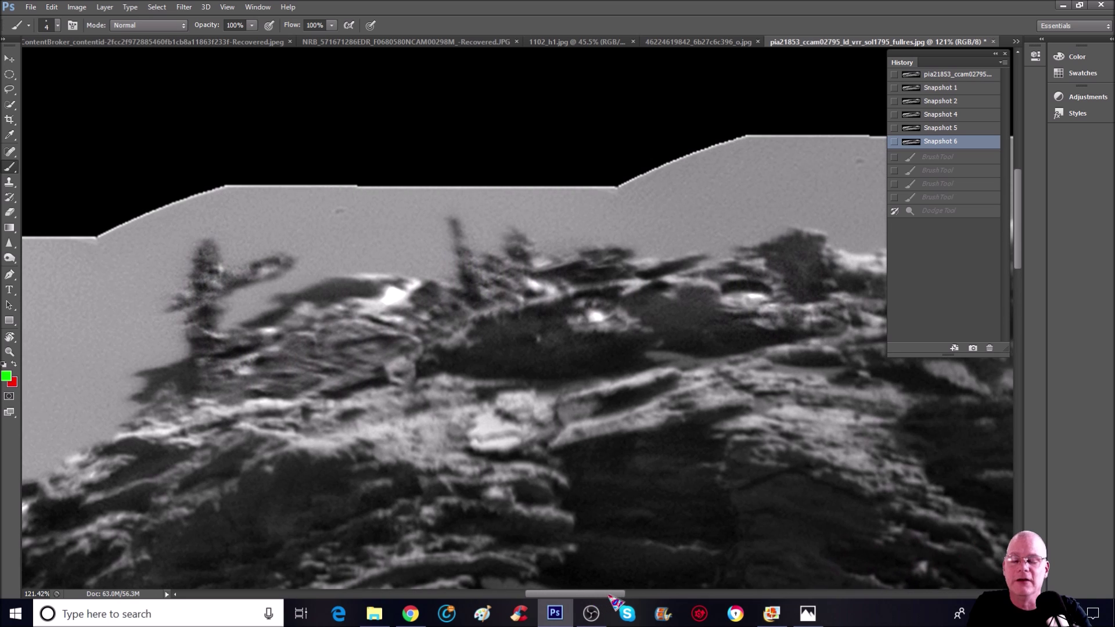
{"action": "key", "text": "ctrl+plus"}
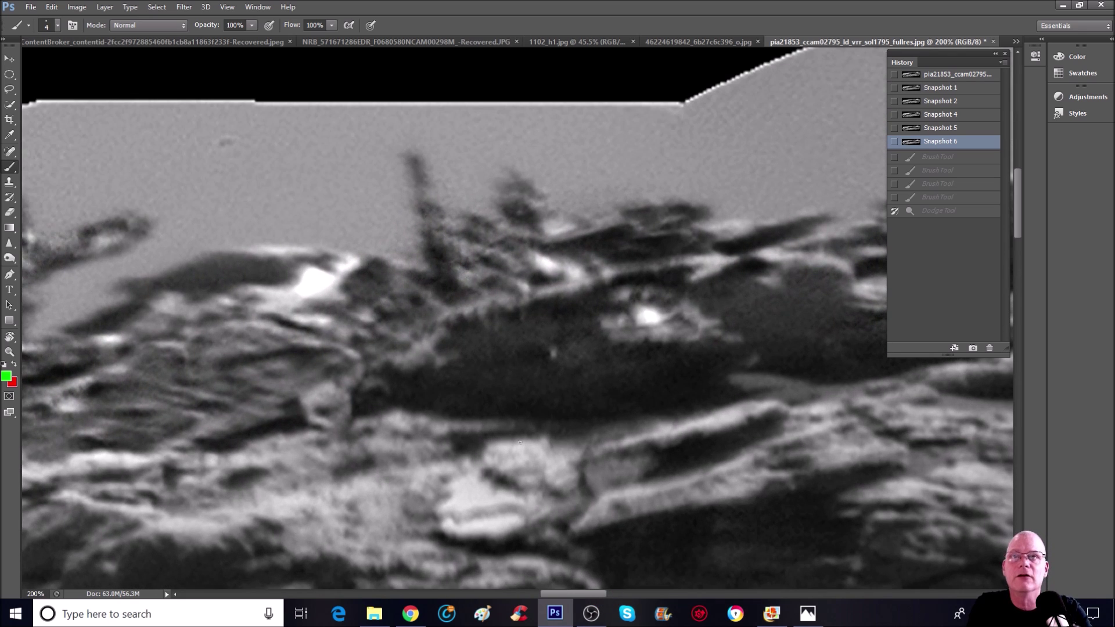
{"action": "left_click_drag", "start_coordinate": [587, 594], "coordinate": [561, 596]}
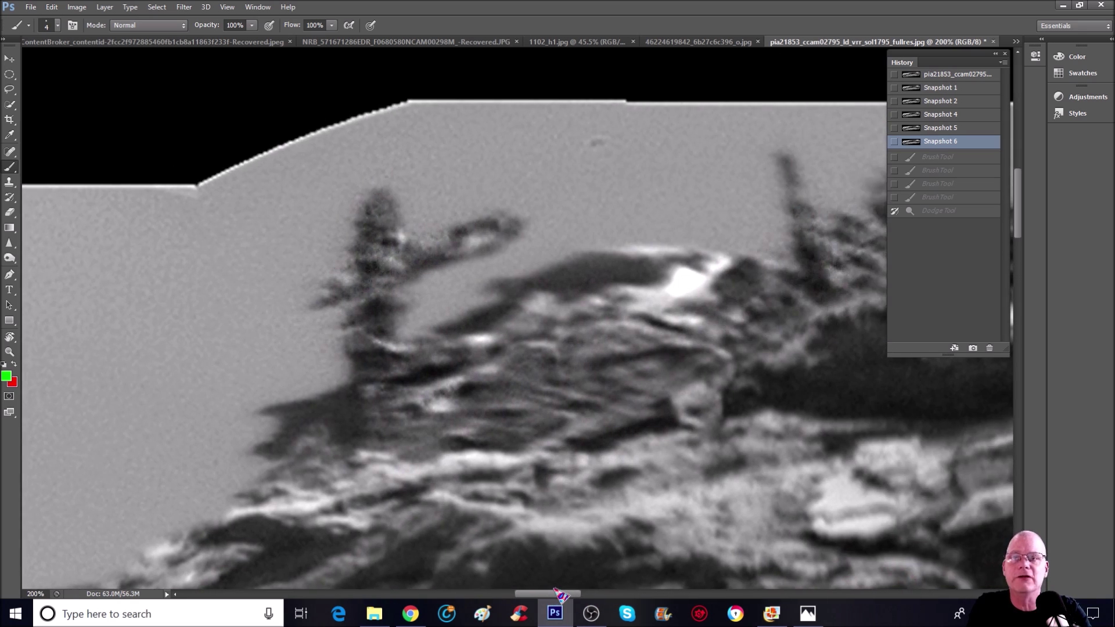
{"action": "mouse_move", "coordinate": [311, 265]}
{"action": "left_mouse_down"}
{"action": "mouse_move", "coordinate": [390, 166]}
{"action": "mouse_move", "coordinate": [523, 195]}
{"action": "mouse_move", "coordinate": [521, 275]}
{"action": "mouse_move", "coordinate": [423, 299]}
{"action": "mouse_move", "coordinate": [423, 310]}
{"action": "left_mouse_up"}
{"action": "mouse_move", "coordinate": [312, 260]}
{"action": "left_mouse_down"}
{"action": "mouse_move", "coordinate": [273, 304]}
{"action": "mouse_move", "coordinate": [317, 381]}
{"action": "mouse_move", "coordinate": [315, 410]}
{"action": "left_mouse_up"}
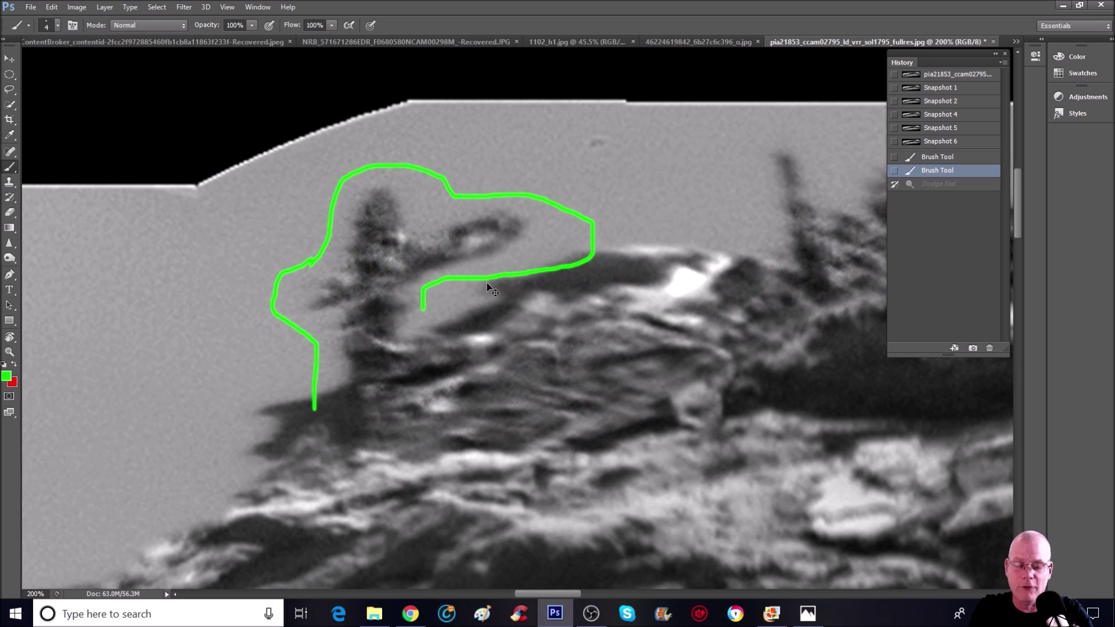
{"action": "key", "text": "ctrl+minus"}
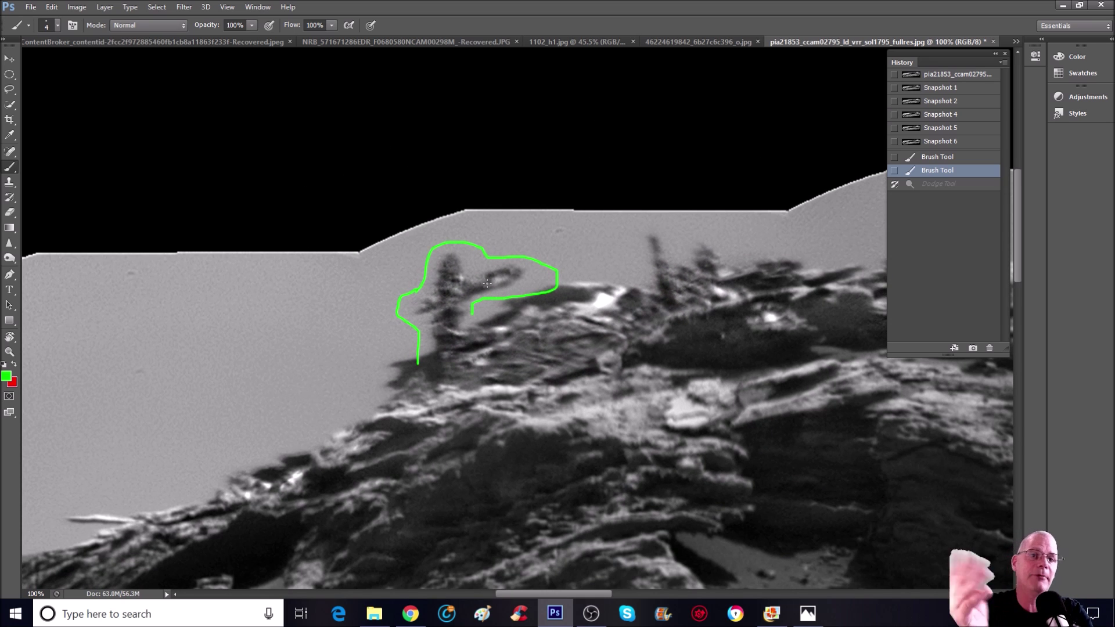
{"action": "scroll", "coordinate": [574, 510], "scroll_direction": "down", "scroll_amount": 3}
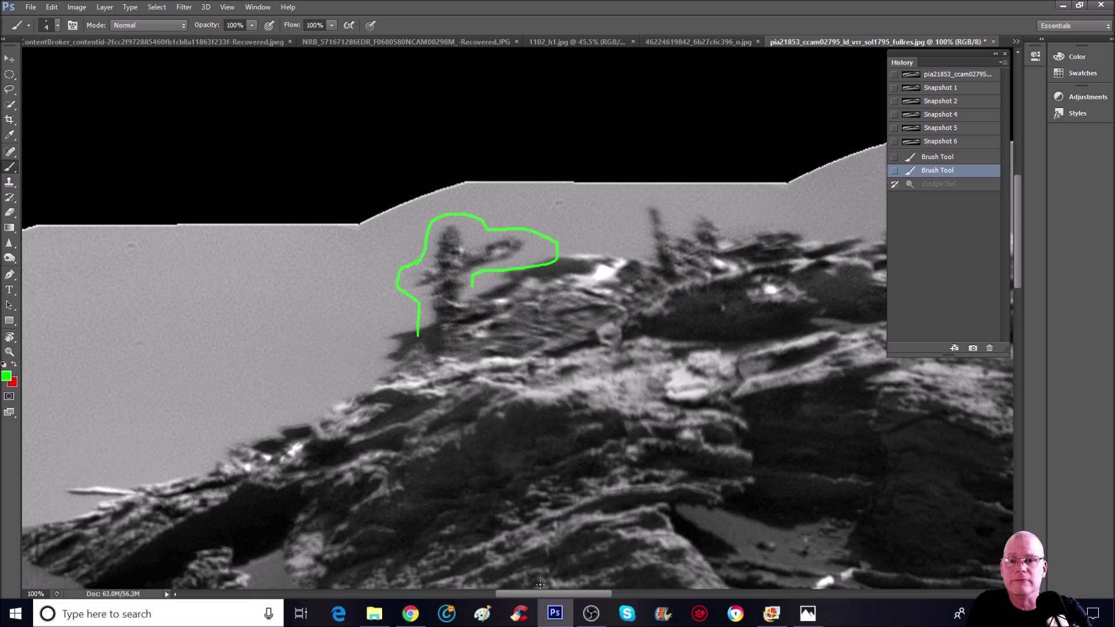
{"action": "left_click_drag", "start_coordinate": [550, 594], "coordinate": [574, 596]}
{"action": "left_click", "coordinate": [971, 142]}
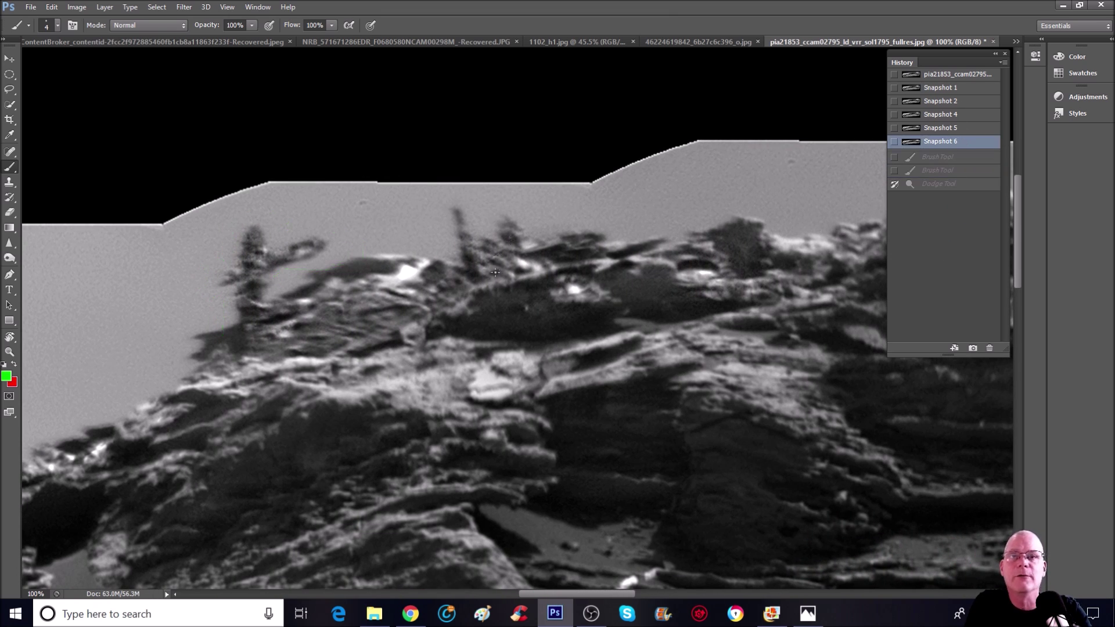
Compare the upright ridgeline shapes in Snapshot 6, Snapshot 2 and Snapshot 1 at 200%, and examine the adjoining ridgeline.
{"action": "key", "text": "ctrl+plus"}
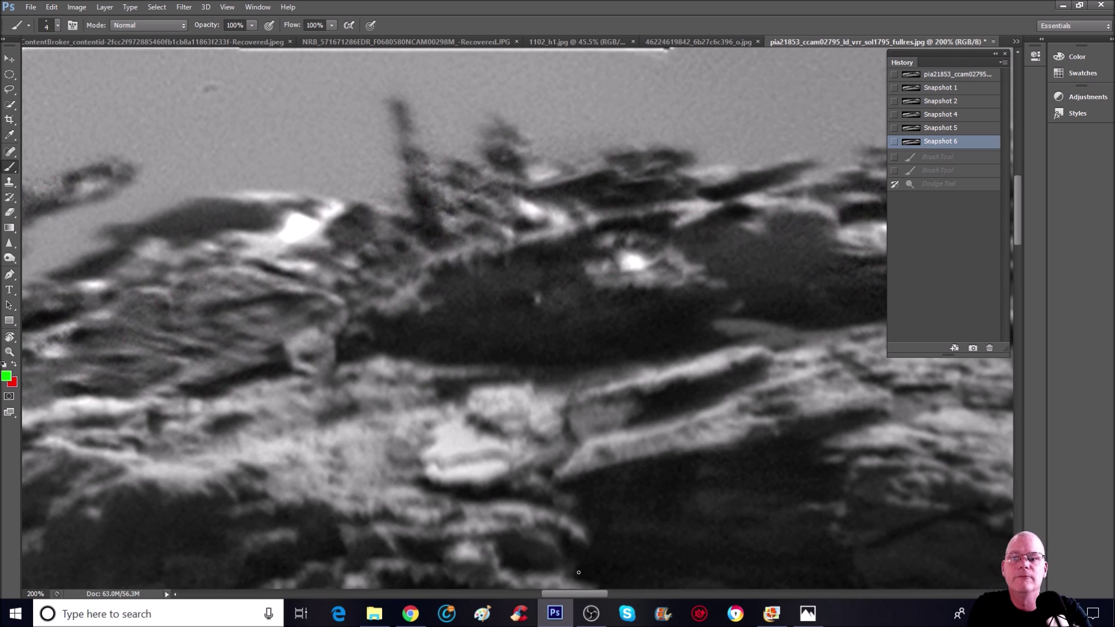
{"action": "left_click_drag", "start_coordinate": [575, 594], "coordinate": [562, 597]}
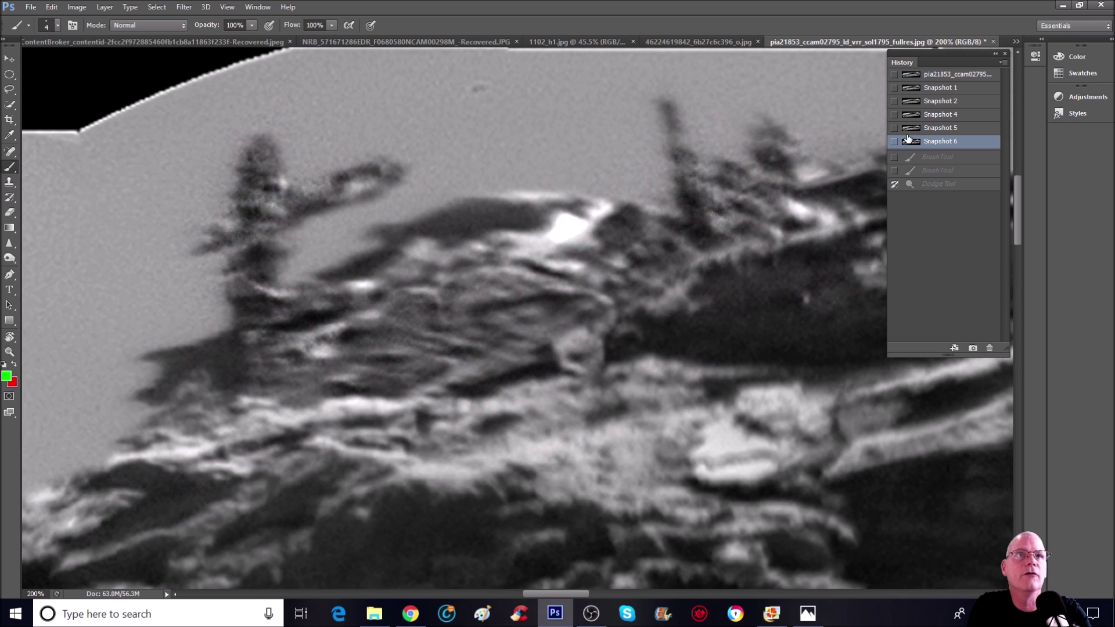
{"action": "left_click", "coordinate": [961, 101]}
{"action": "left_click", "coordinate": [964, 87]}
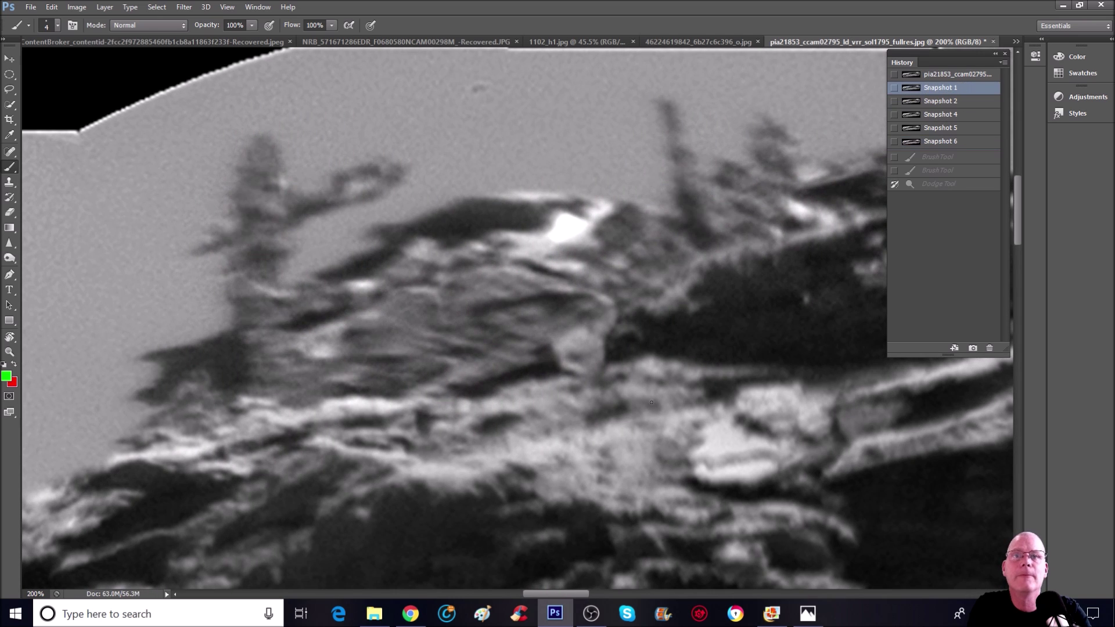
{"action": "left_click_drag", "start_coordinate": [566, 595], "coordinate": [612, 598]}
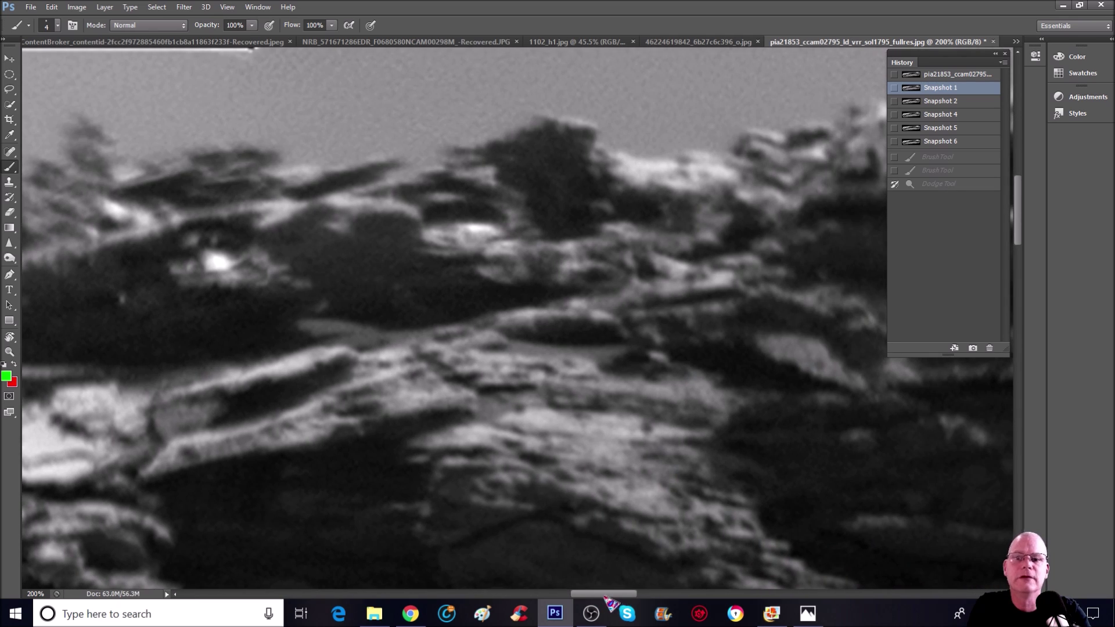
Circle the slanted slab beneath the ridgeline's pointed tip in green at 300%.
{"action": "left_click_drag", "start_coordinate": [607, 594], "coordinate": [337, 577]}
{"action": "scroll", "coordinate": [417, 387], "scroll_direction": "down", "scroll_amount": 5}
{"action": "scroll", "coordinate": [417, 387], "scroll_direction": "down", "scroll_amount": 5}
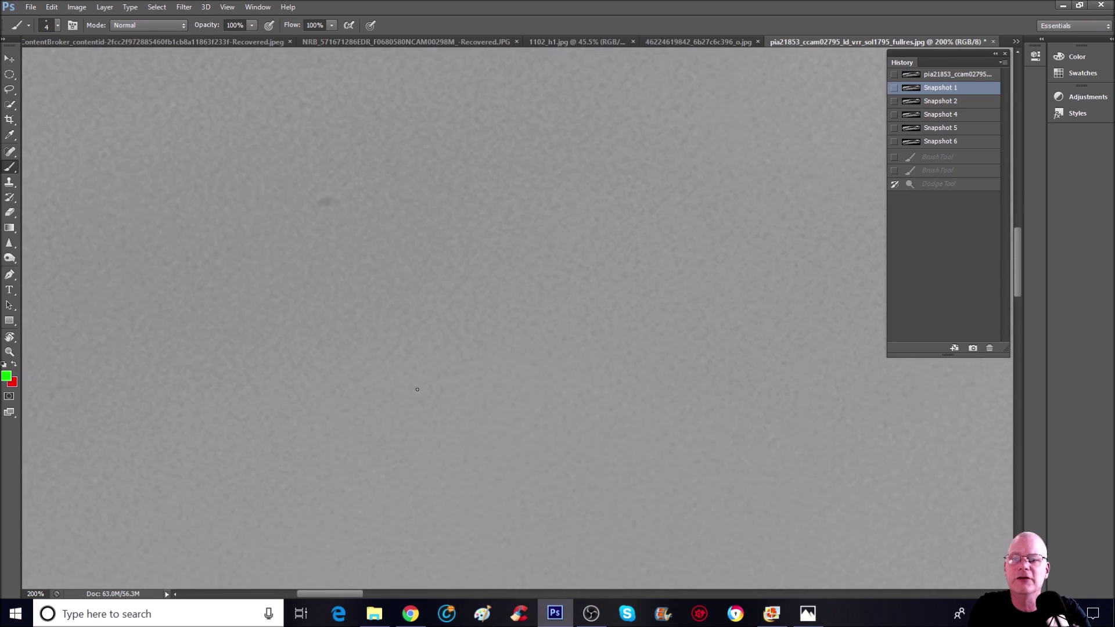
{"action": "scroll", "coordinate": [418, 389], "scroll_direction": "down", "scroll_amount": 5}
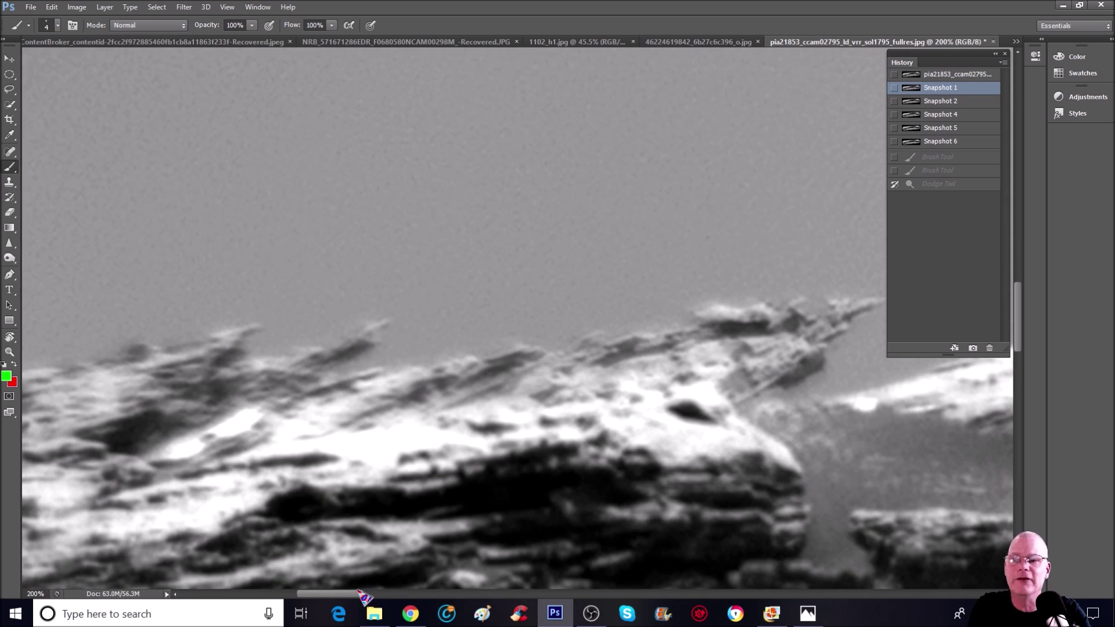
{"action": "left_click_drag", "start_coordinate": [356, 593], "coordinate": [382, 593]}
{"action": "key", "text": "ctrl+plus"}
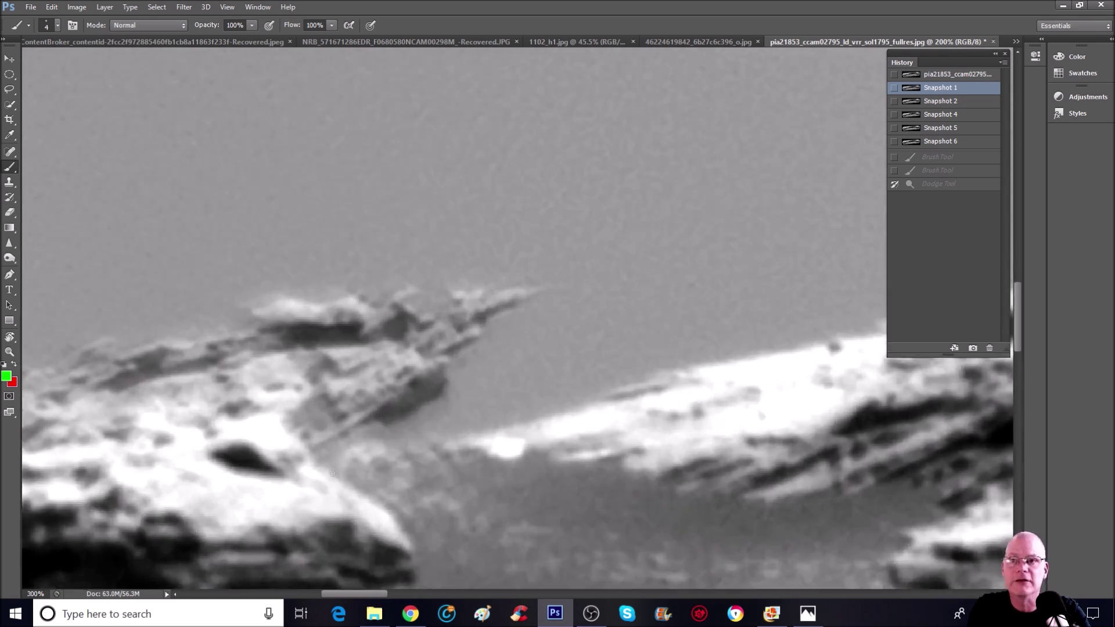
{"action": "mouse_move", "coordinate": [304, 394]}
{"action": "left_mouse_down"}
{"action": "mouse_move", "coordinate": [265, 424]}
{"action": "mouse_move", "coordinate": [318, 469]}
{"action": "mouse_move", "coordinate": [461, 349]}
{"action": "mouse_move", "coordinate": [348, 353]}
{"action": "mouse_move", "coordinate": [279, 407]}
{"action": "left_mouse_up"}
Mark three dots and two parallel diagonal lines in green inside the circled slab.
{"action": "left_click", "coordinate": [304, 436]}
{"action": "left_click", "coordinate": [319, 429]}
{"action": "left_click", "coordinate": [337, 414]}
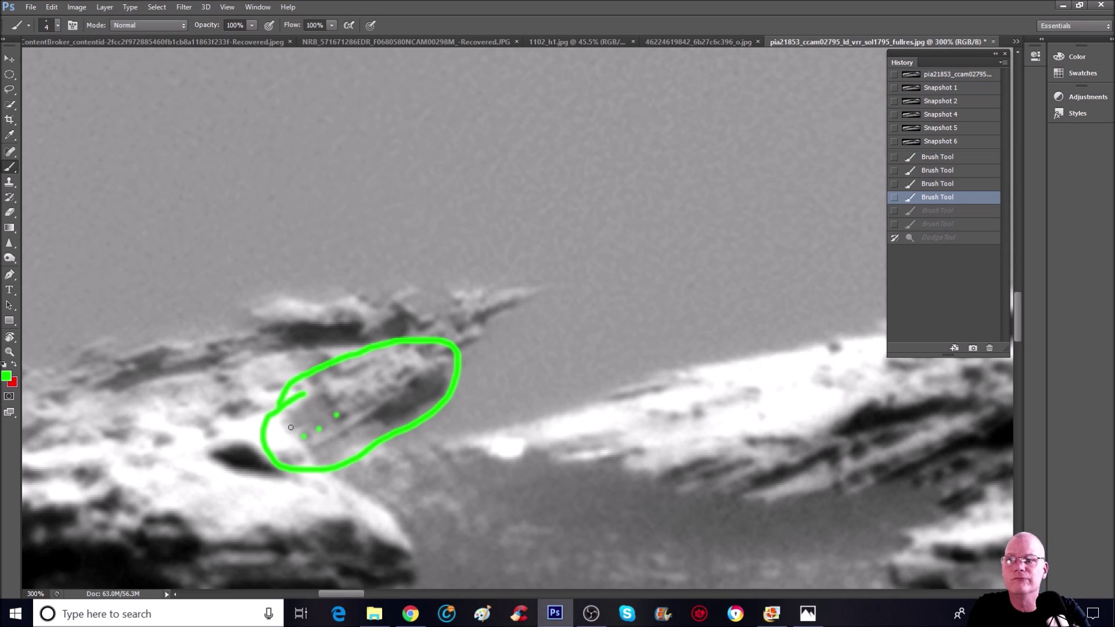
{"action": "left_click_drag", "start_coordinate": [318, 416], "coordinate": [341, 399]}
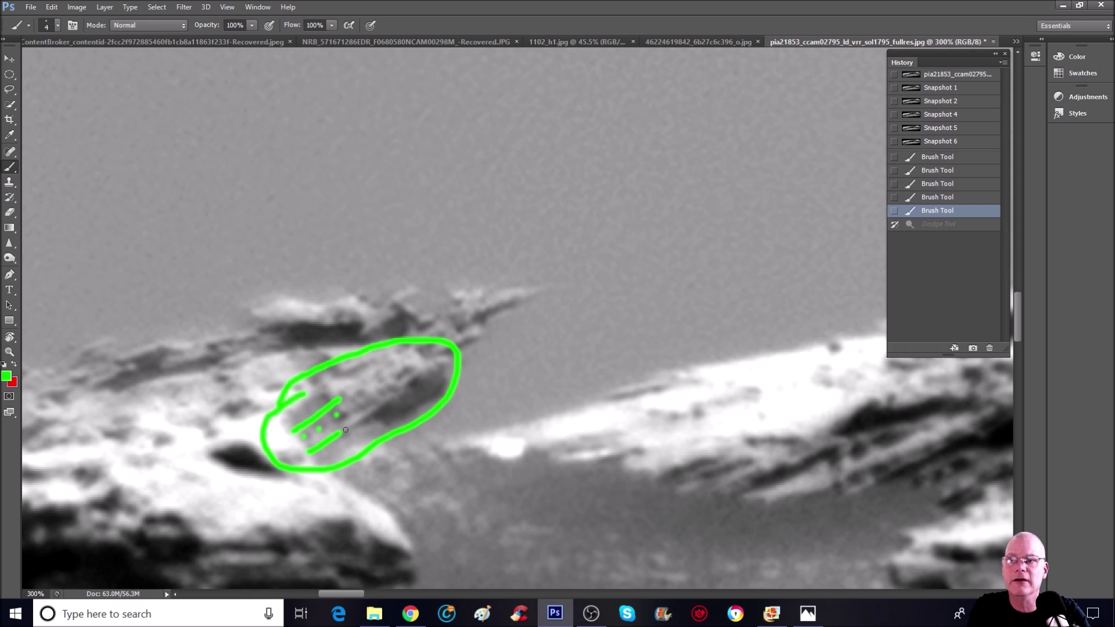
{"action": "left_click_drag", "start_coordinate": [382, 402], "coordinate": [387, 399]}
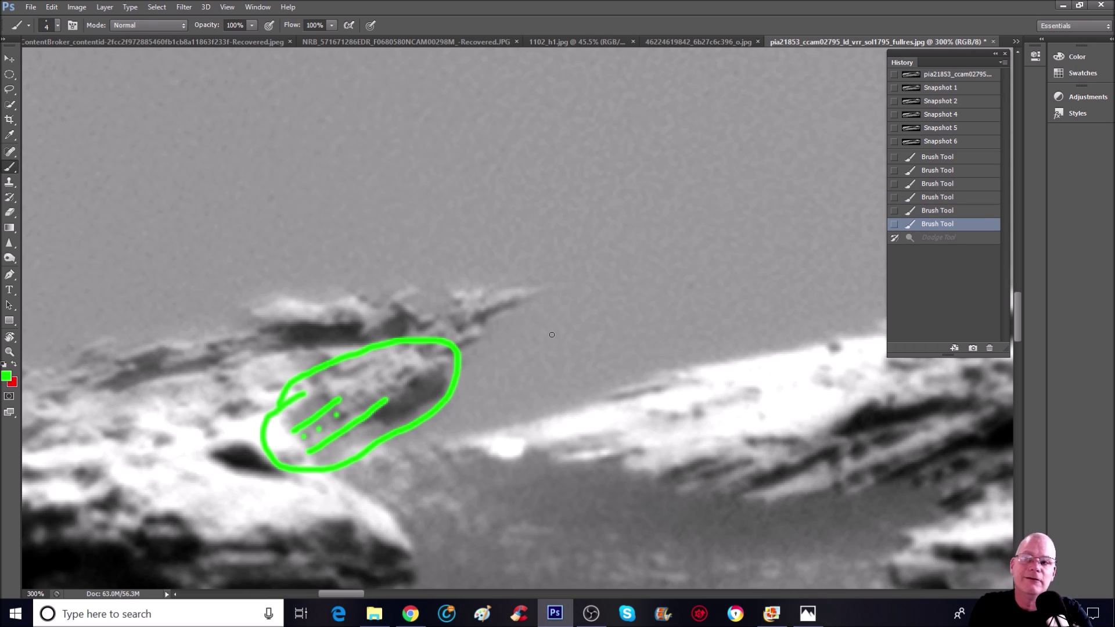
{"action": "key", "text": "ctrl+minus"}
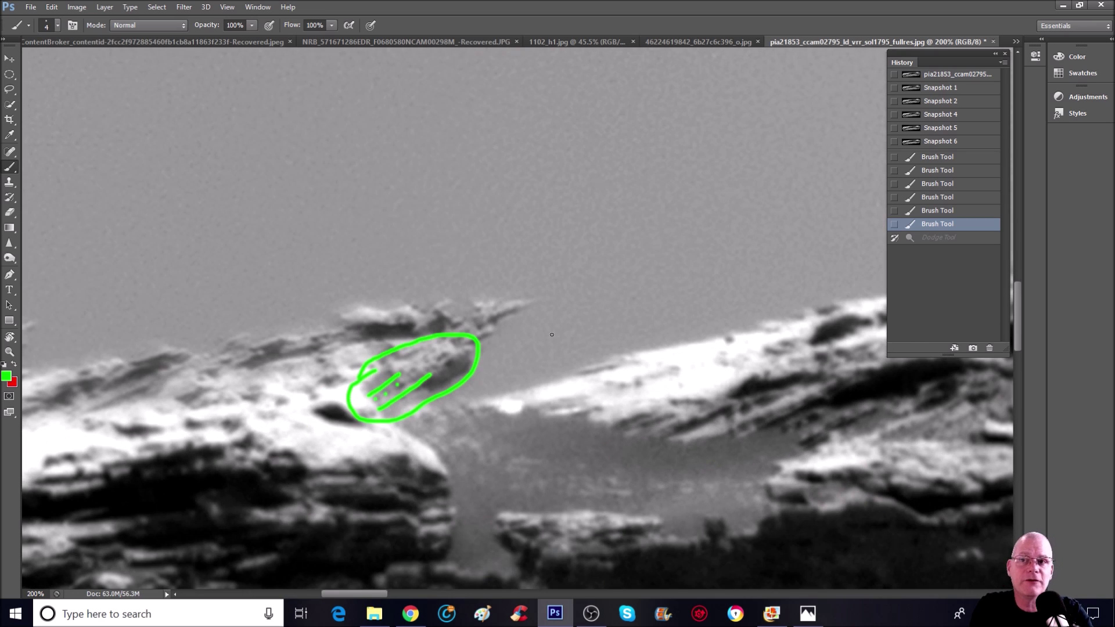
Compare the unmarked slab beneath the pointed tip in Snapshot 6 and Snapshot 1 at 300%.
{"action": "left_click", "coordinate": [941, 141]}
{"action": "key", "text": "ctrl+plus"}
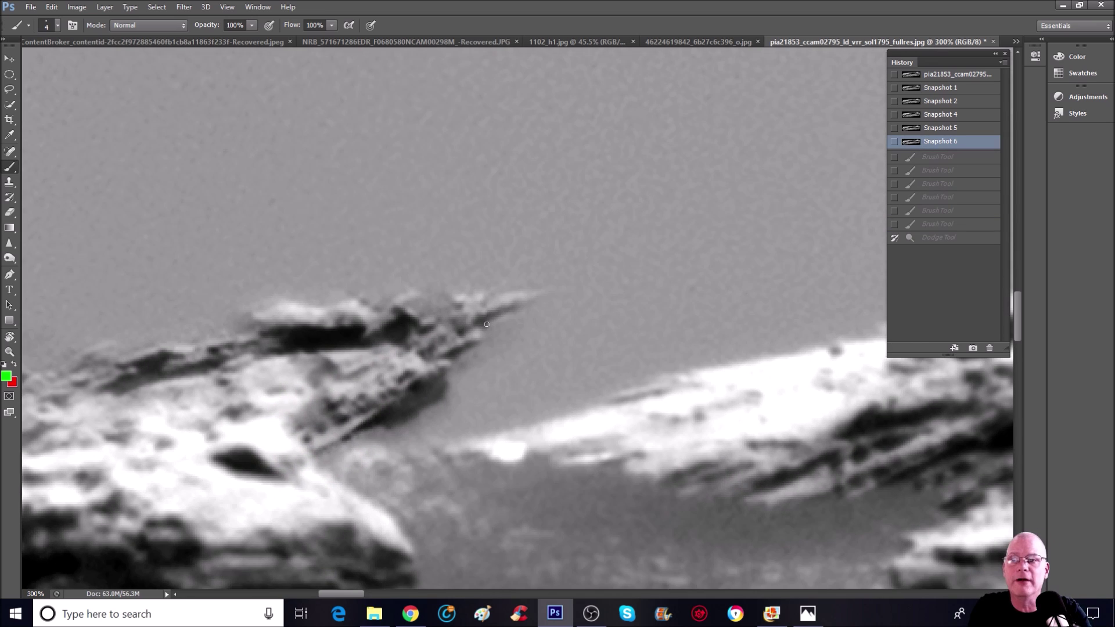
{"action": "left_click", "coordinate": [968, 89]}
{"action": "left_click", "coordinate": [958, 142]}
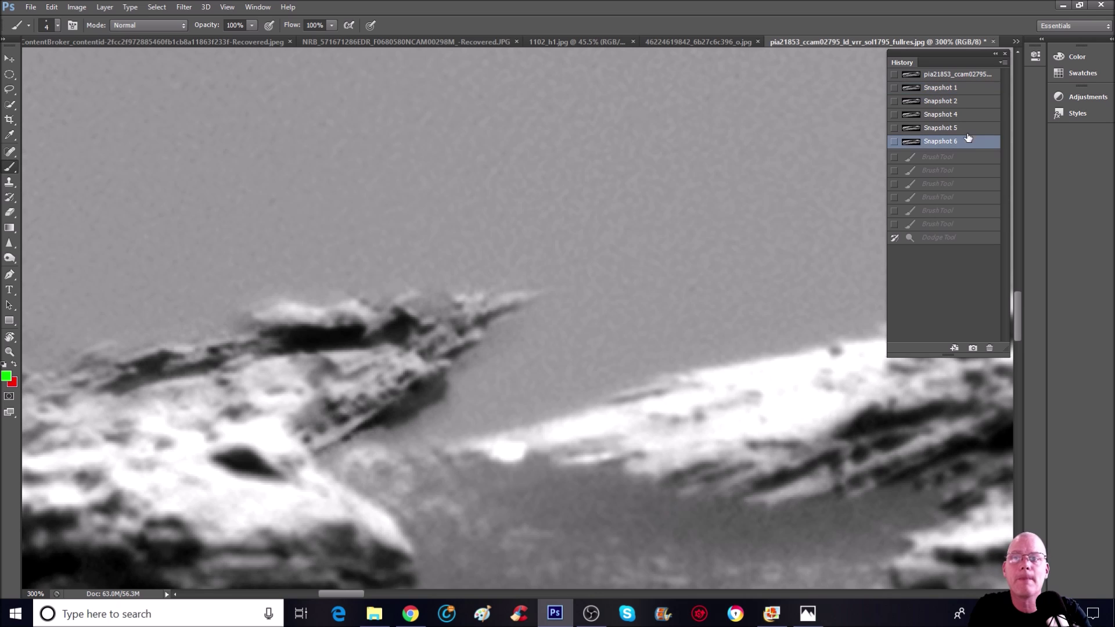
{"action": "left_click", "coordinate": [974, 88]}
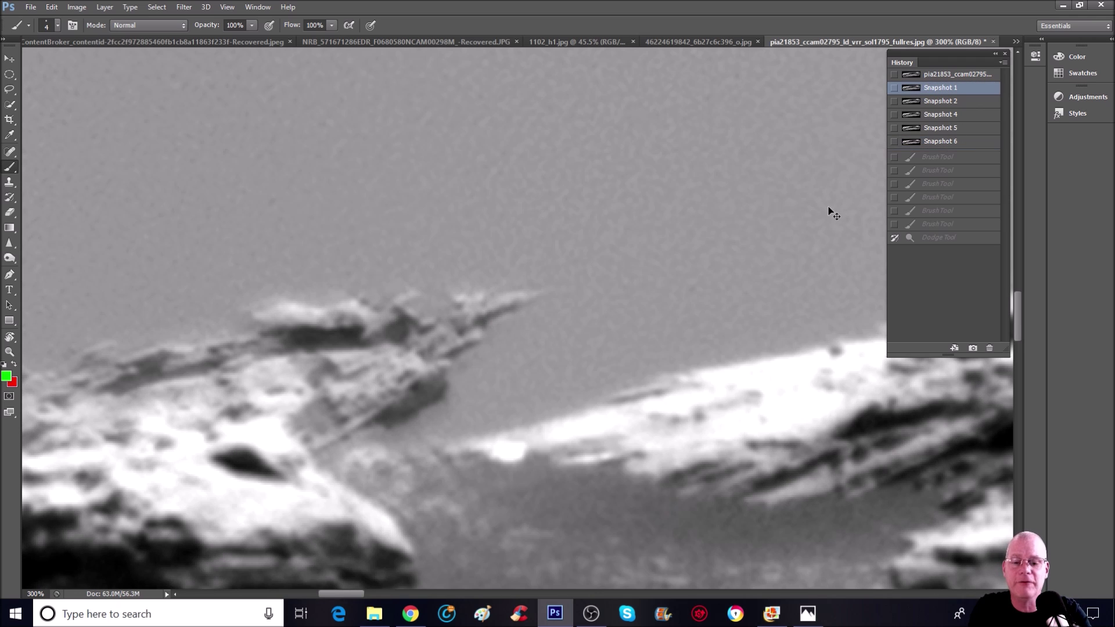